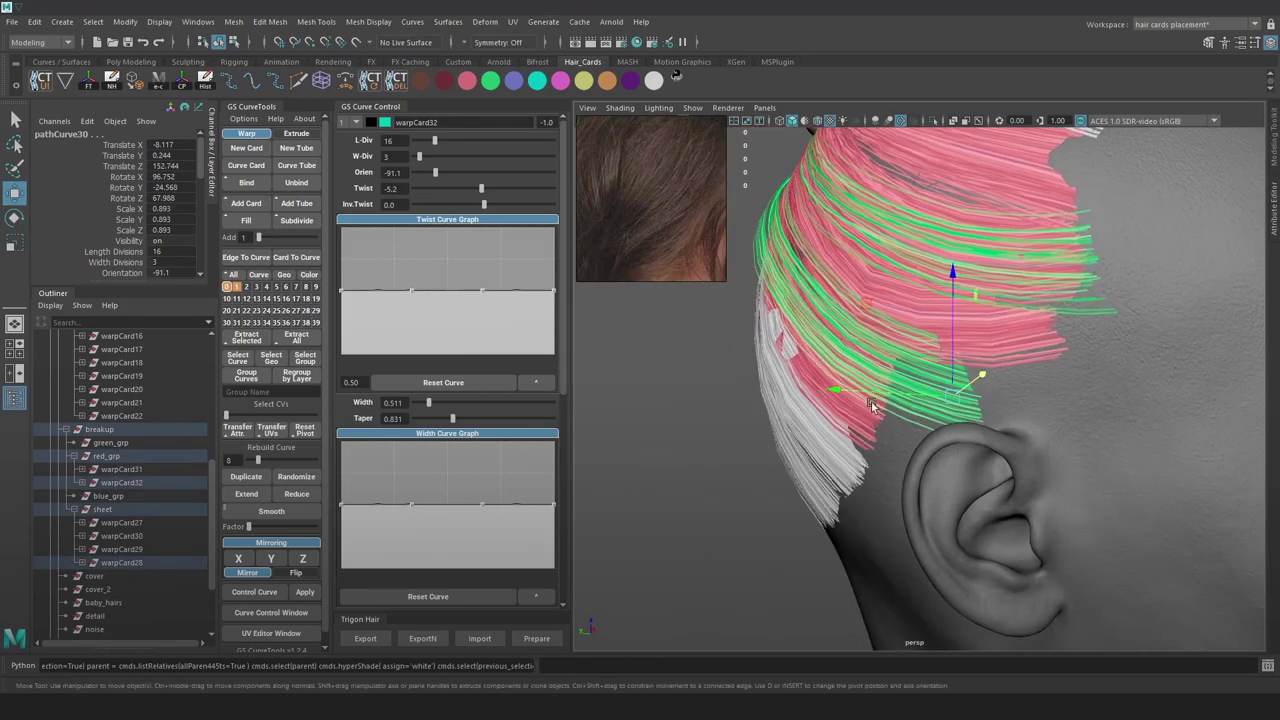
Step: Open the UV editor for warpCard32 and review the breakup cards above the ear in wireframe and textured display
click(270, 633)
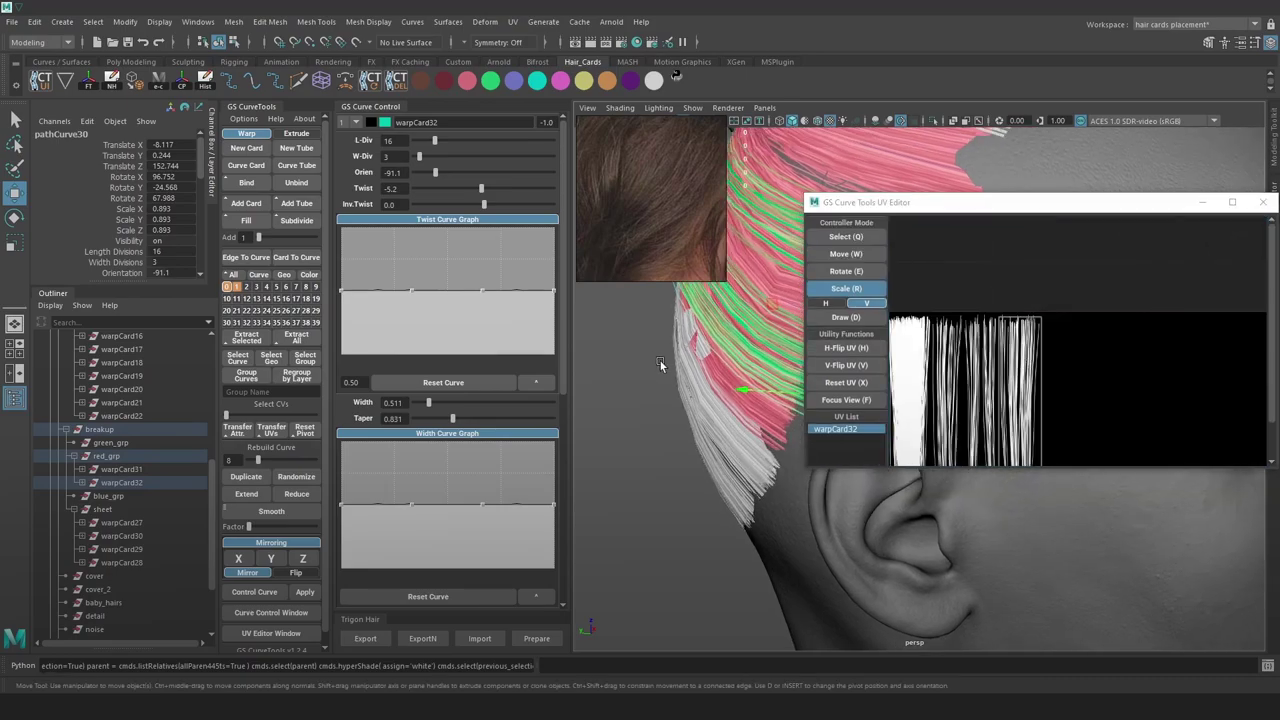
key(4)
key(6)
scroll(1035, 307, up, 3)
alt+drag(1035, 307, 960, 315)
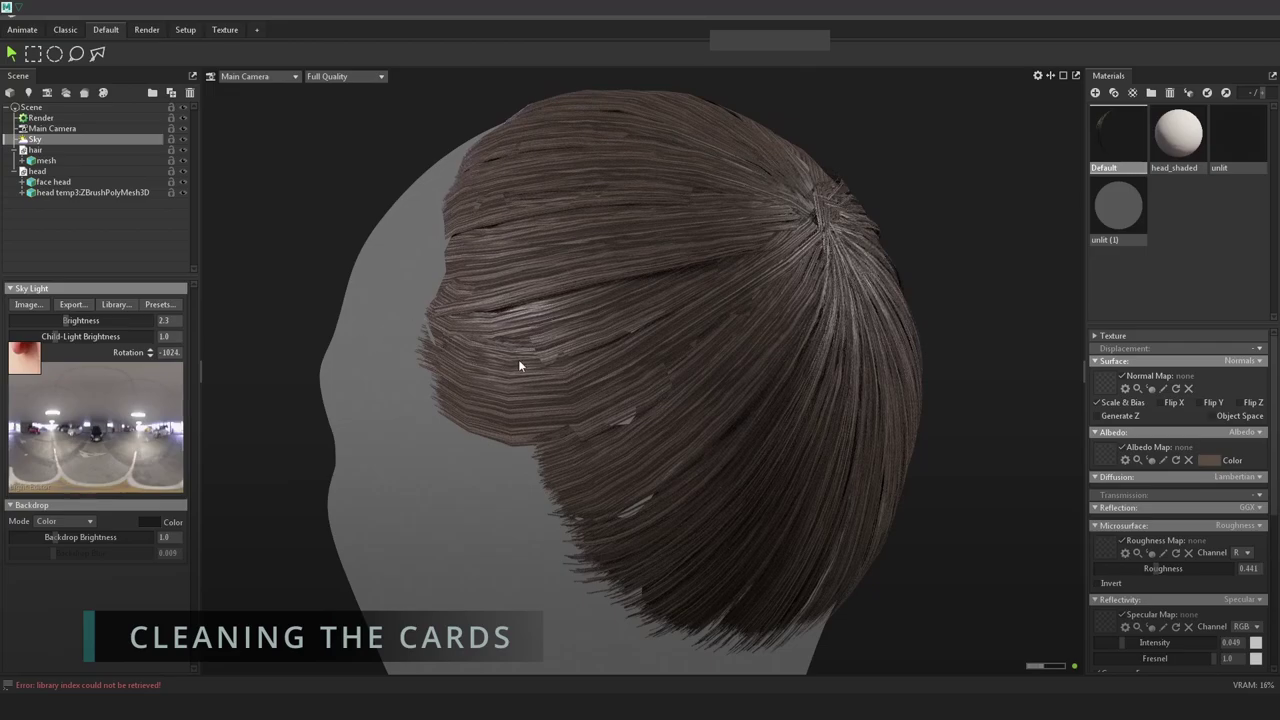
Step: Switch to Marmoset Toolbag and examine the rendered hair around the crown for gaps between the cards
drag(827, 370, 636, 351)
drag(738, 336, 643, 422)
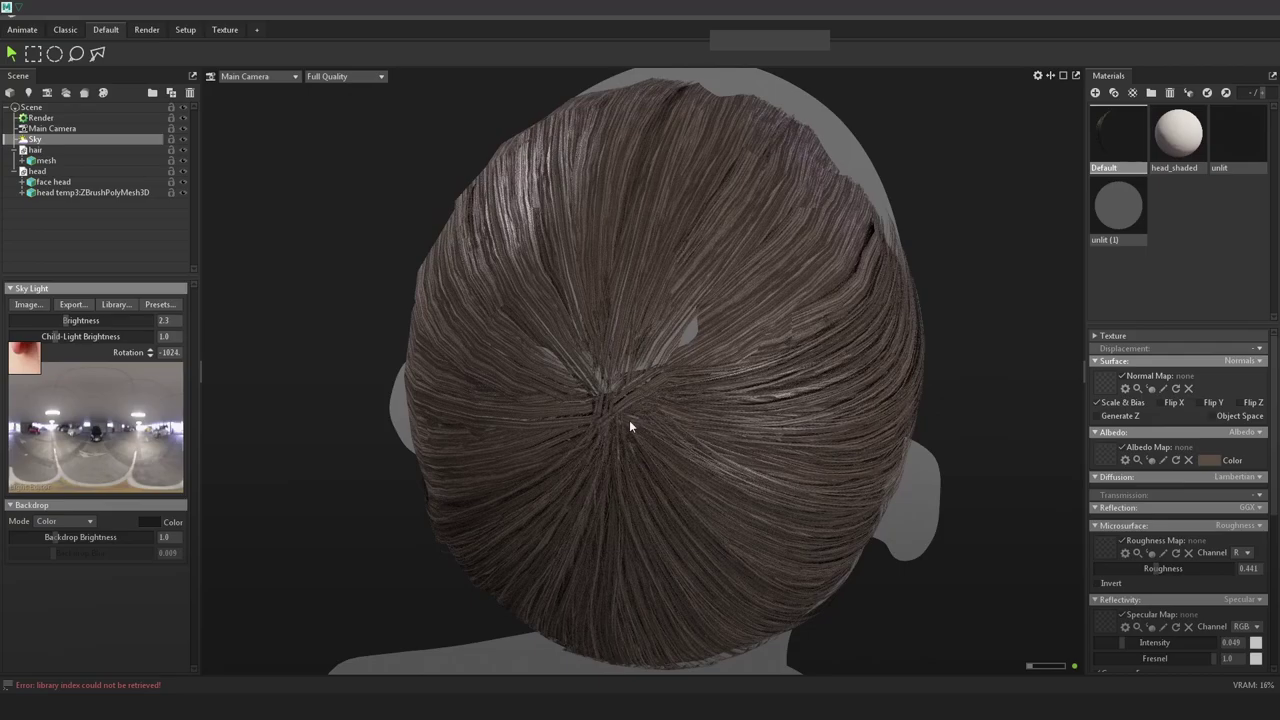
right_drag(714, 312, 874, 437)
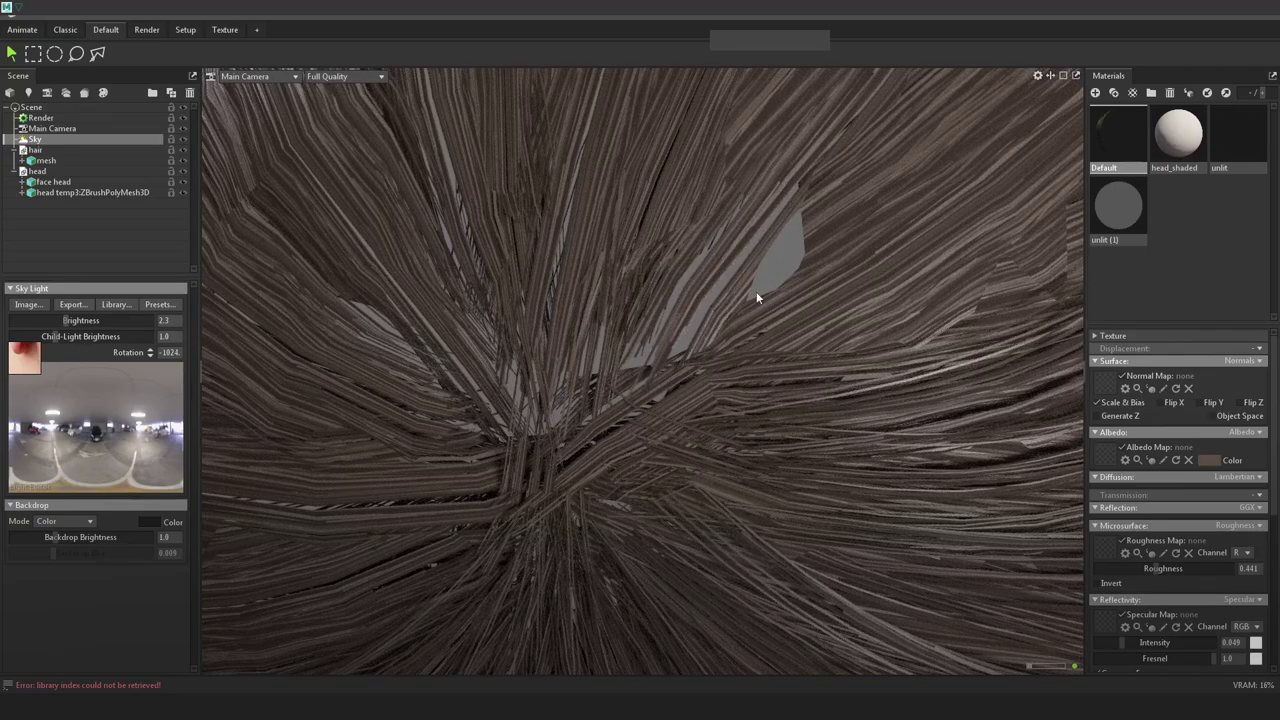
scroll(758, 320, down, 5)
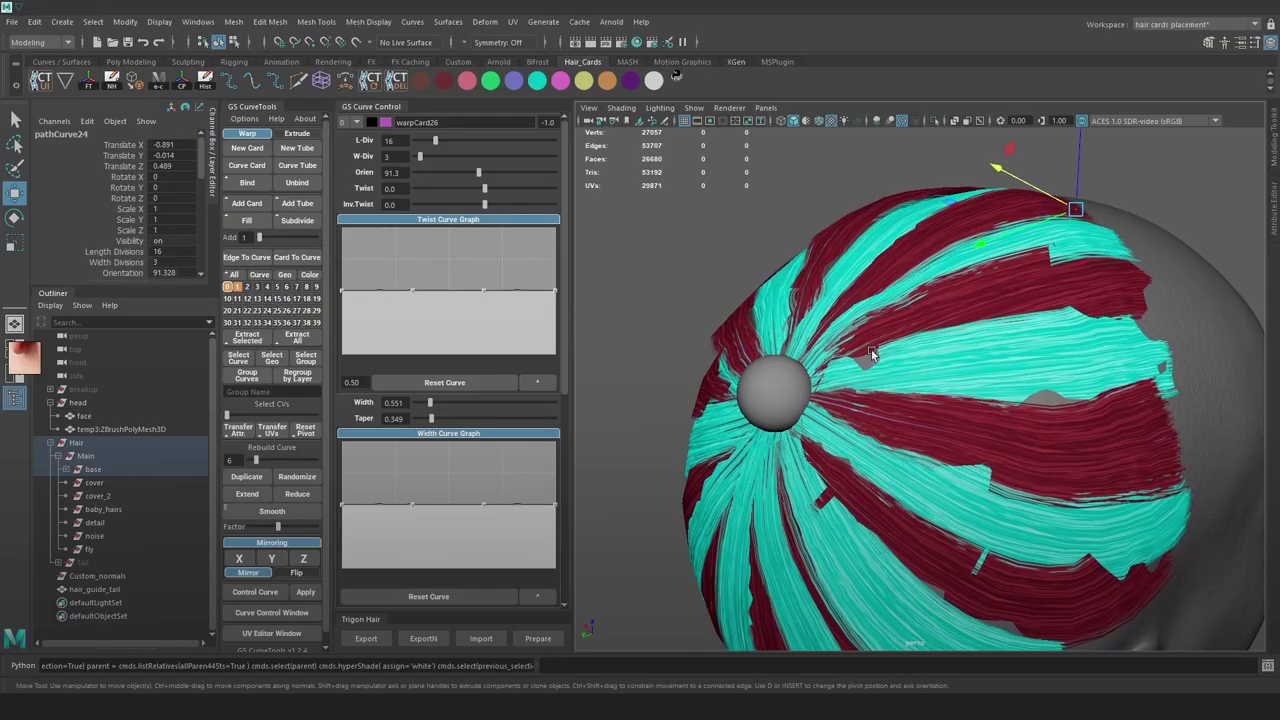
Step: Return to Maya and examine the base hair cards around the crown in wireframe, shaded and textured display
alt+drag(952, 318, 868, 458)
key(4)
click(854, 459)
key(5)
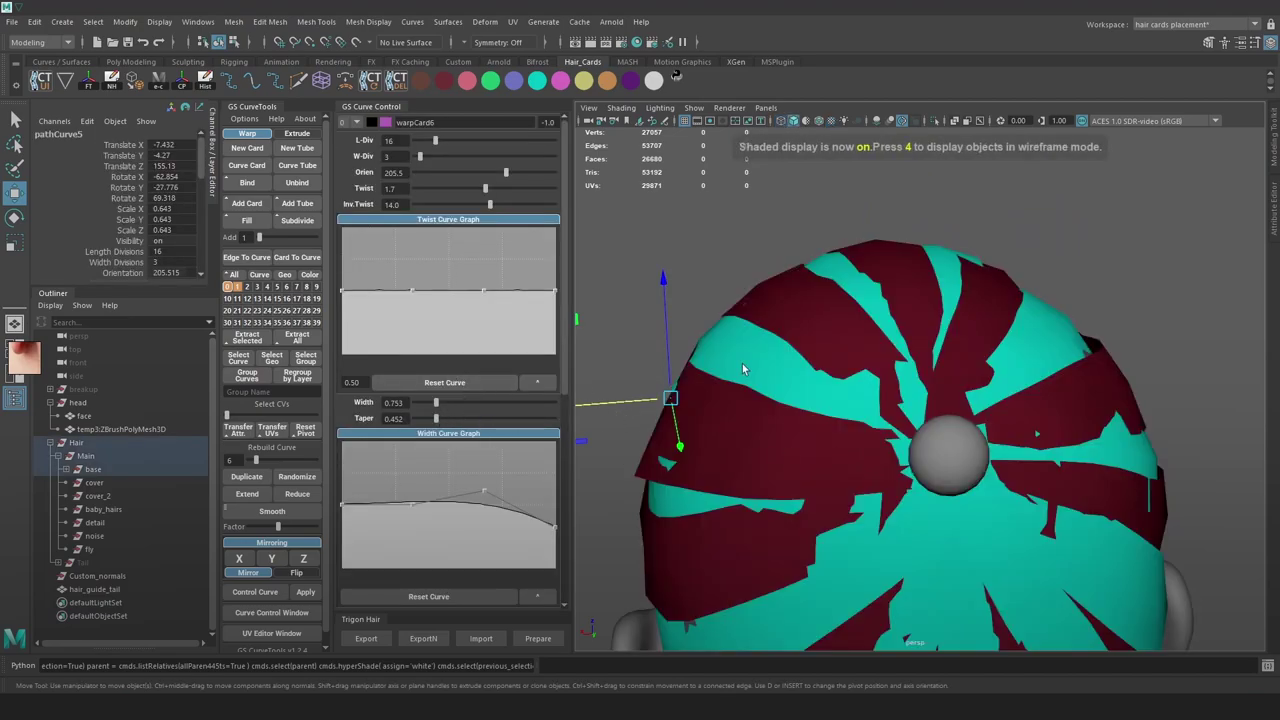
alt+right_drag(937, 424, 977, 424)
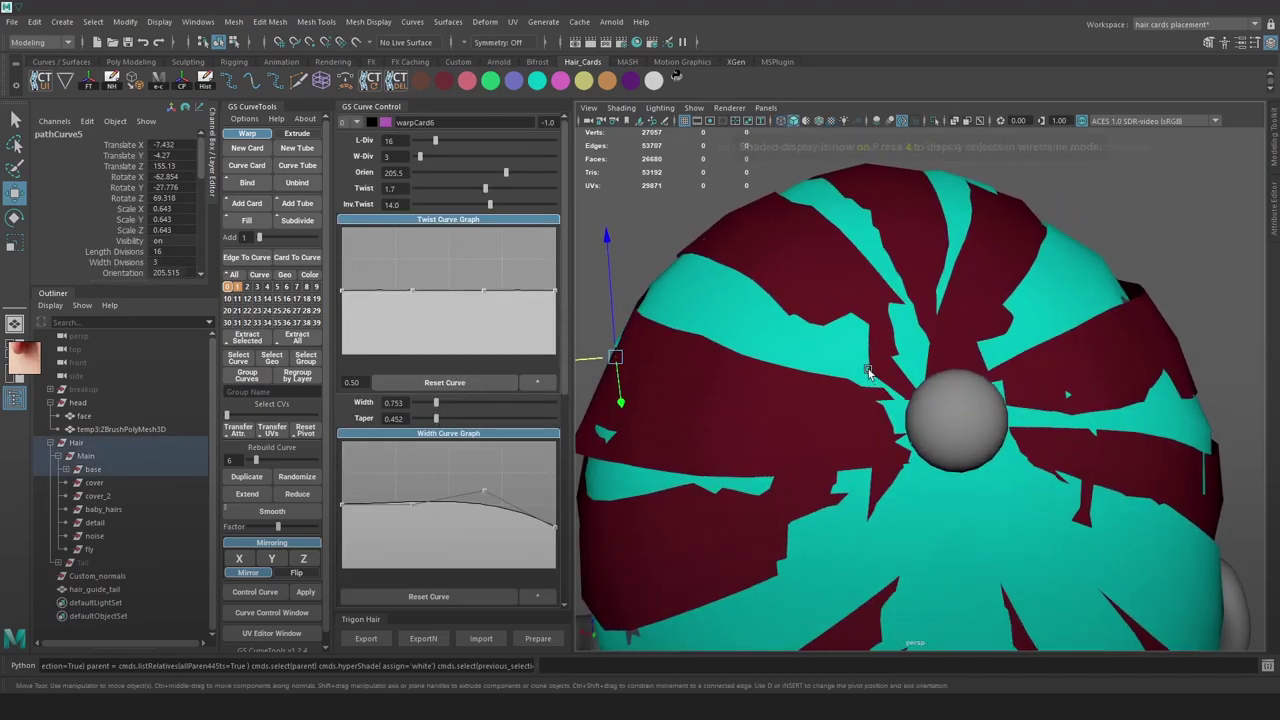
key(6)
scroll(994, 471, up, 3)
scroll(994, 471, down, 3)
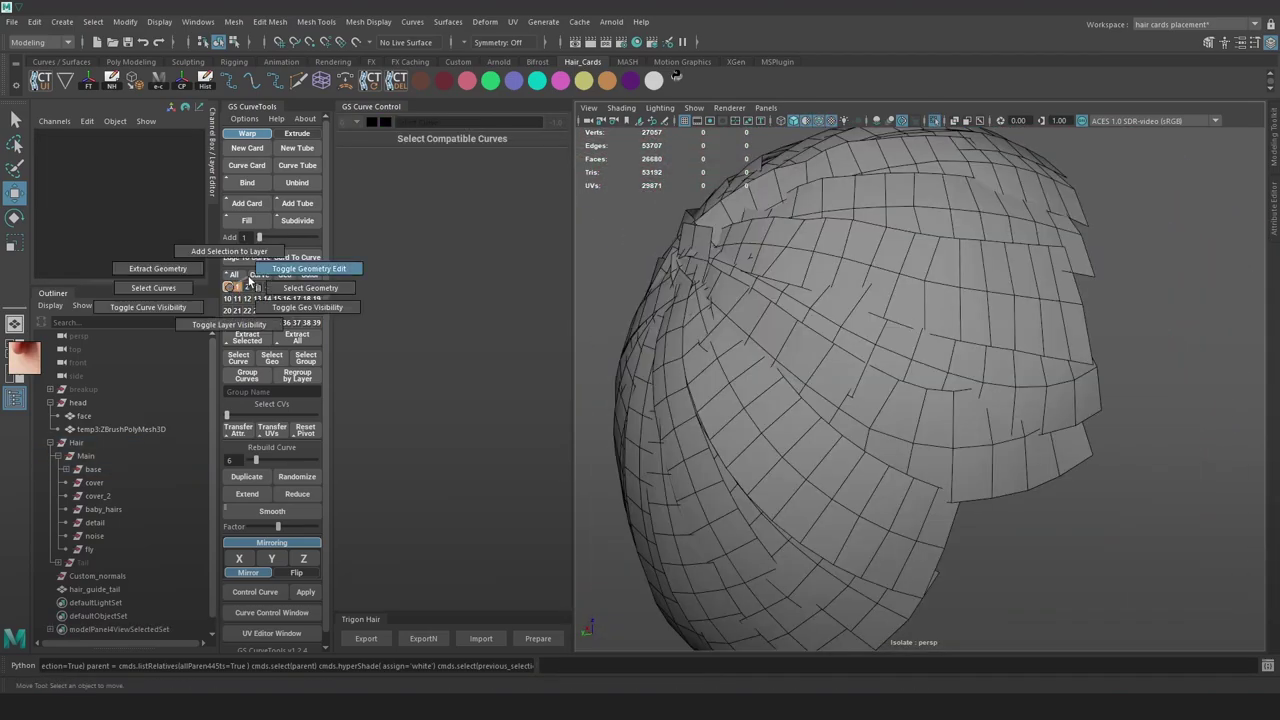
Step: Turn on geometry editing for curve layer 0 and select the layer's card meshes
right_drag(249, 283, 305, 288)
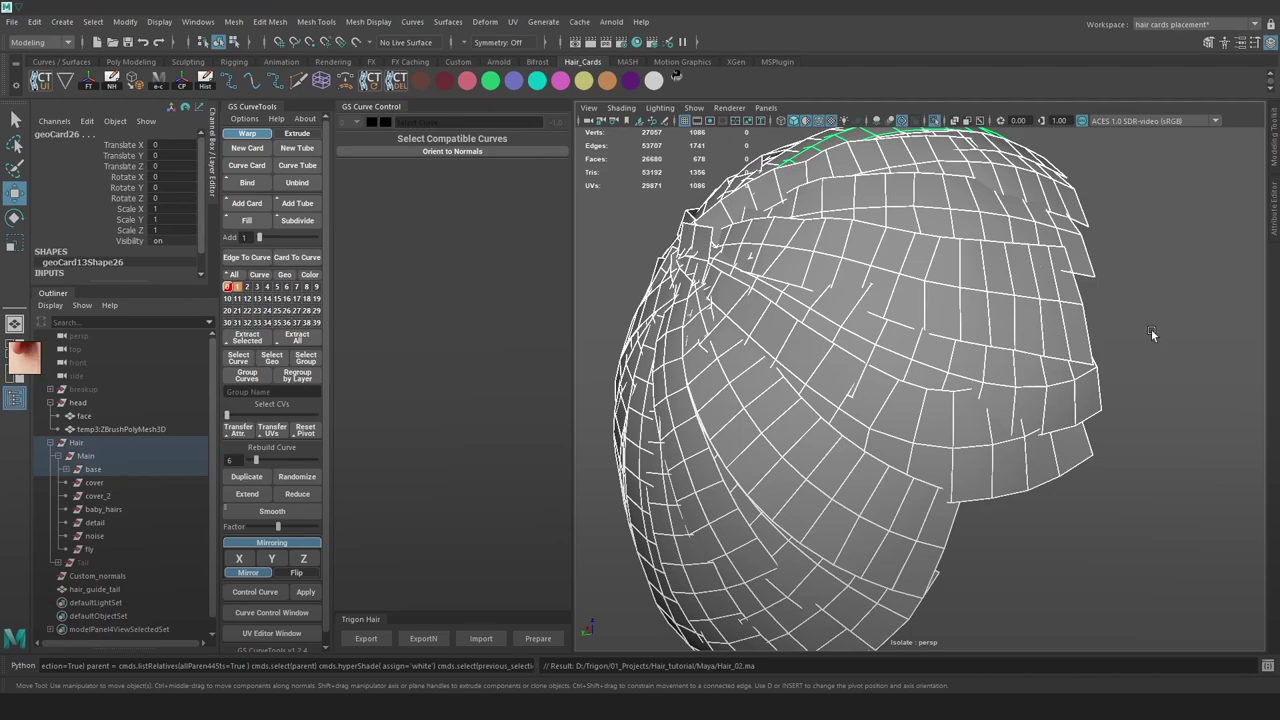
mouse_move(1168, 323)
alt+mouse_down()
mouse_move(1137, 336)
mouse_move(1169, 329)
alt+mouse_up()
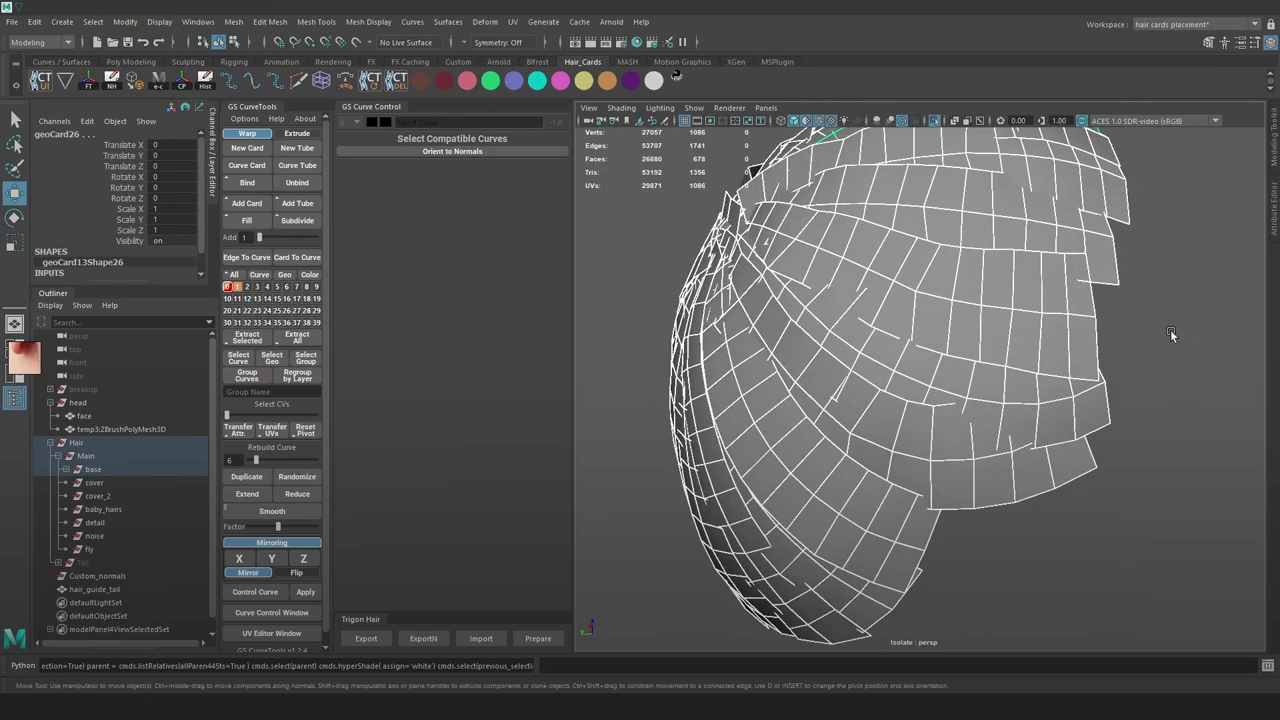
click(808, 122)
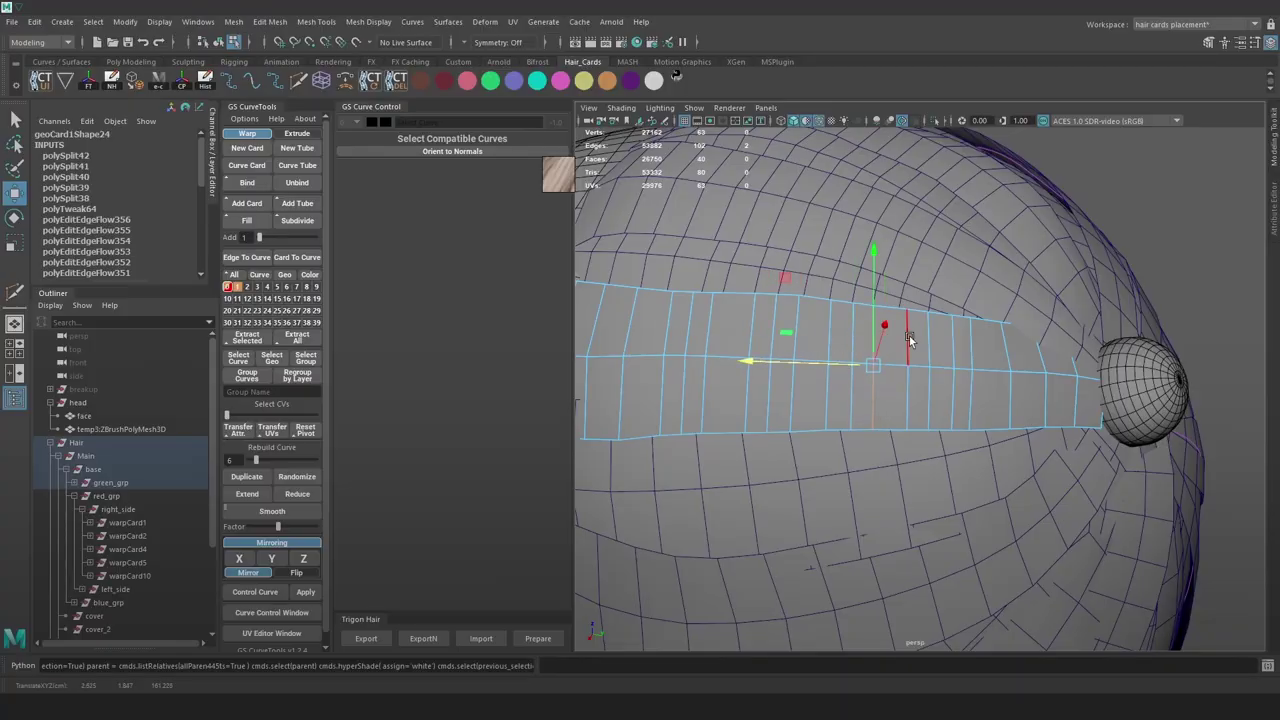
Step: Delete a surplus crosswise edge loop from the card beside the crown and select cross edges near its outer end
alt+drag(1010, 345, 940, 383)
click(940, 450)
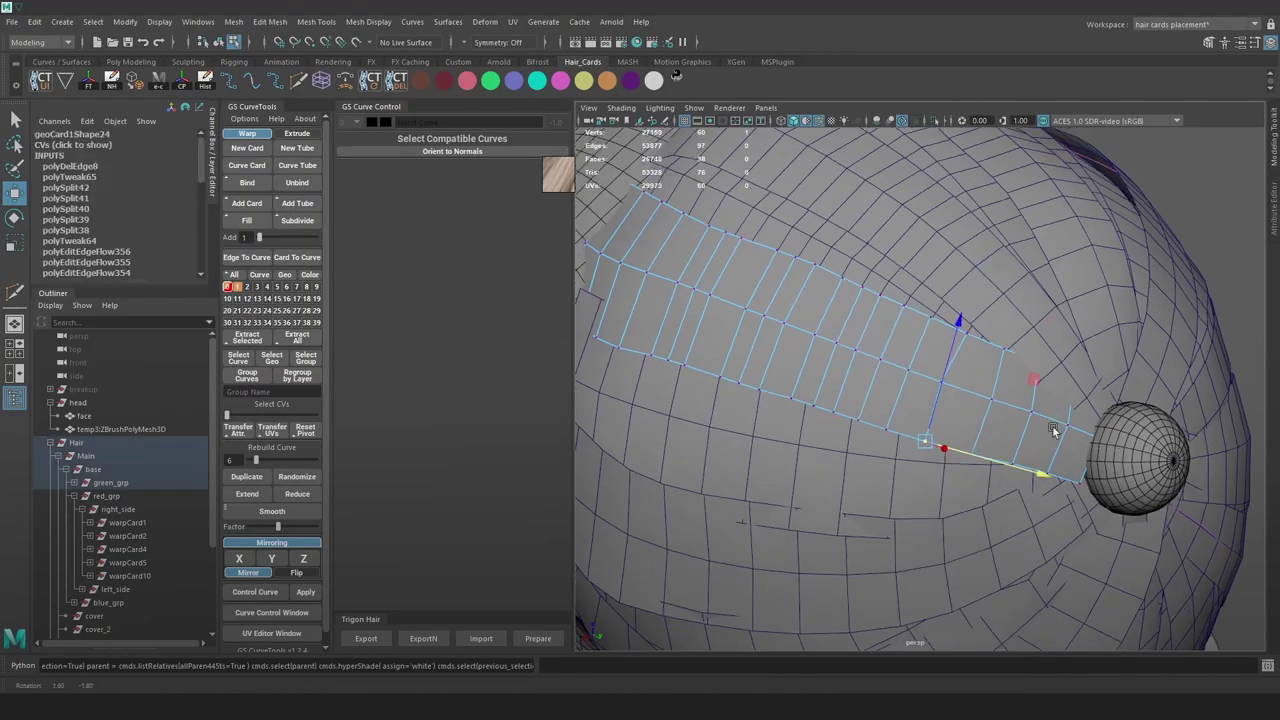
alt+drag(940, 450, 893, 404)
alt+drag(855, 443, 860, 313)
alt+drag(842, 260, 737, 393)
right_click(794, 343)
alt+drag(700, 347, 728, 411)
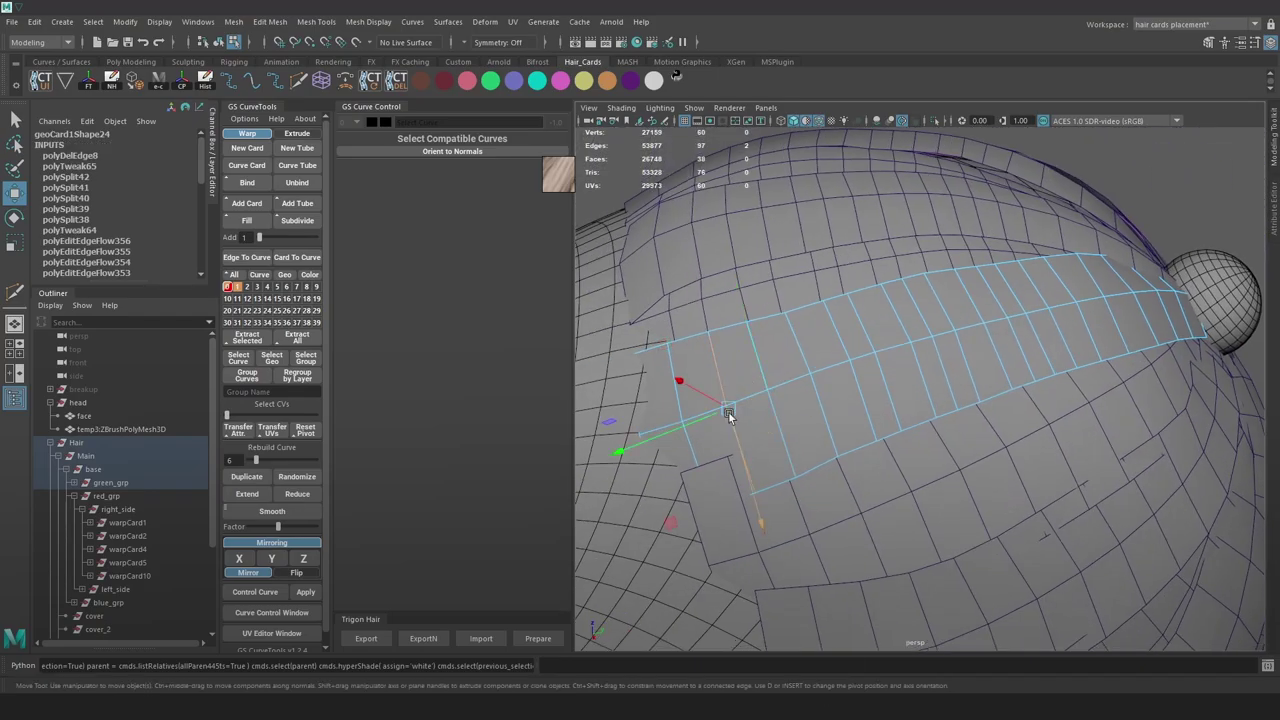
Step: Apply Edit Edge Flow to the card's crosswise edges repeatedly to even out its curvature
shift+right_click(777, 366)
click(790, 470)
alt+drag(1050, 397, 874, 405)
key(g)
key(g)
key(g)
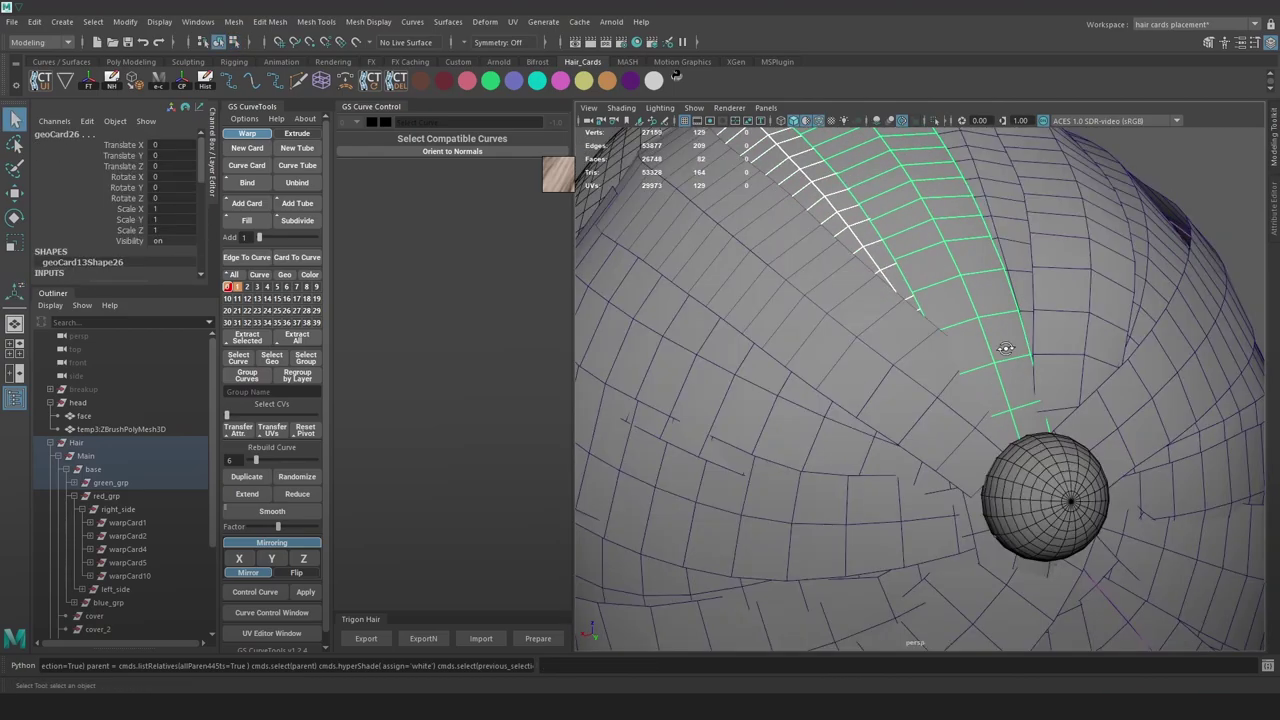
Step: Isolate the two overlapping cards and smooth the cross edges near their root ends with Edit Edge Flow
key(ctrl+1)
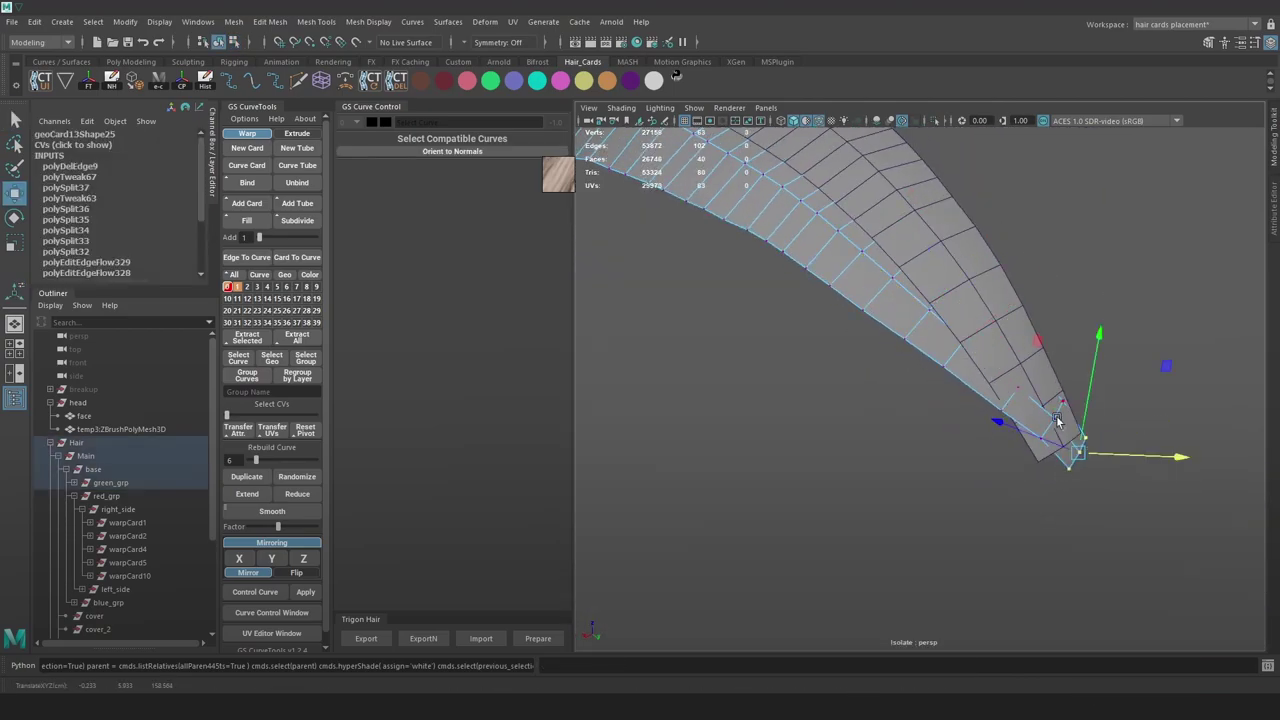
key(4)
alt+drag(1015, 404, 973, 430)
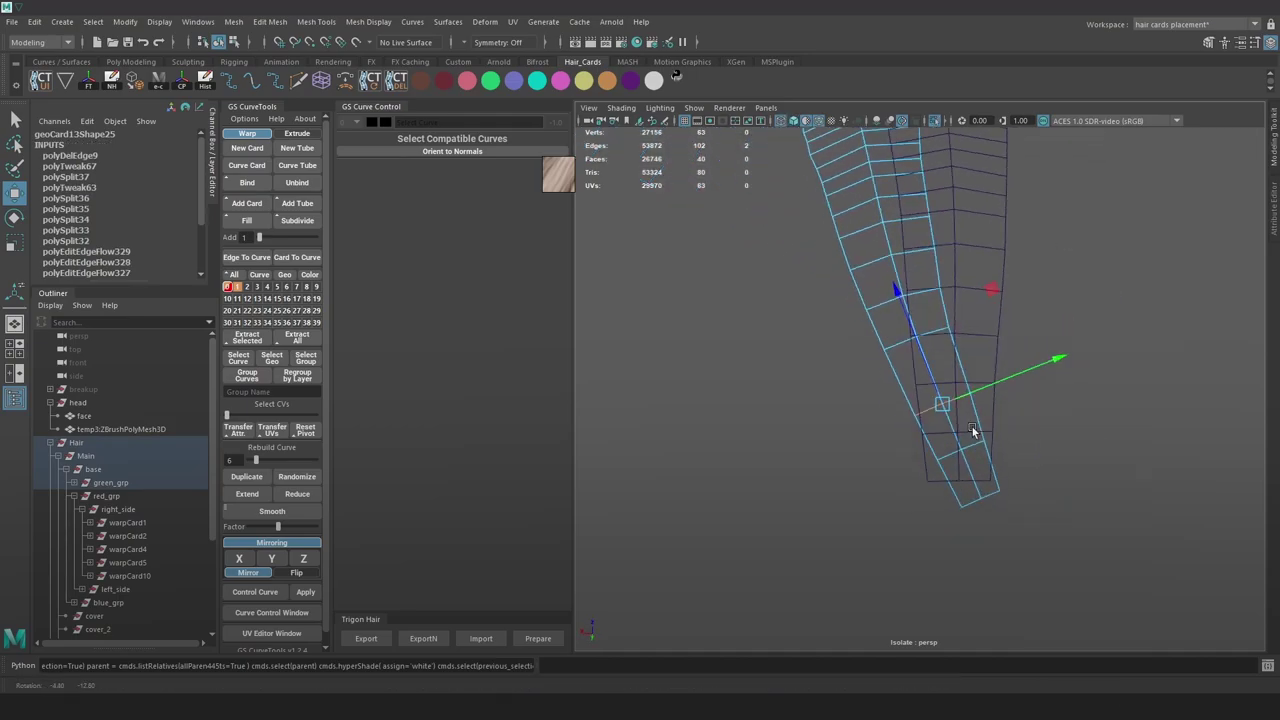
key(g)
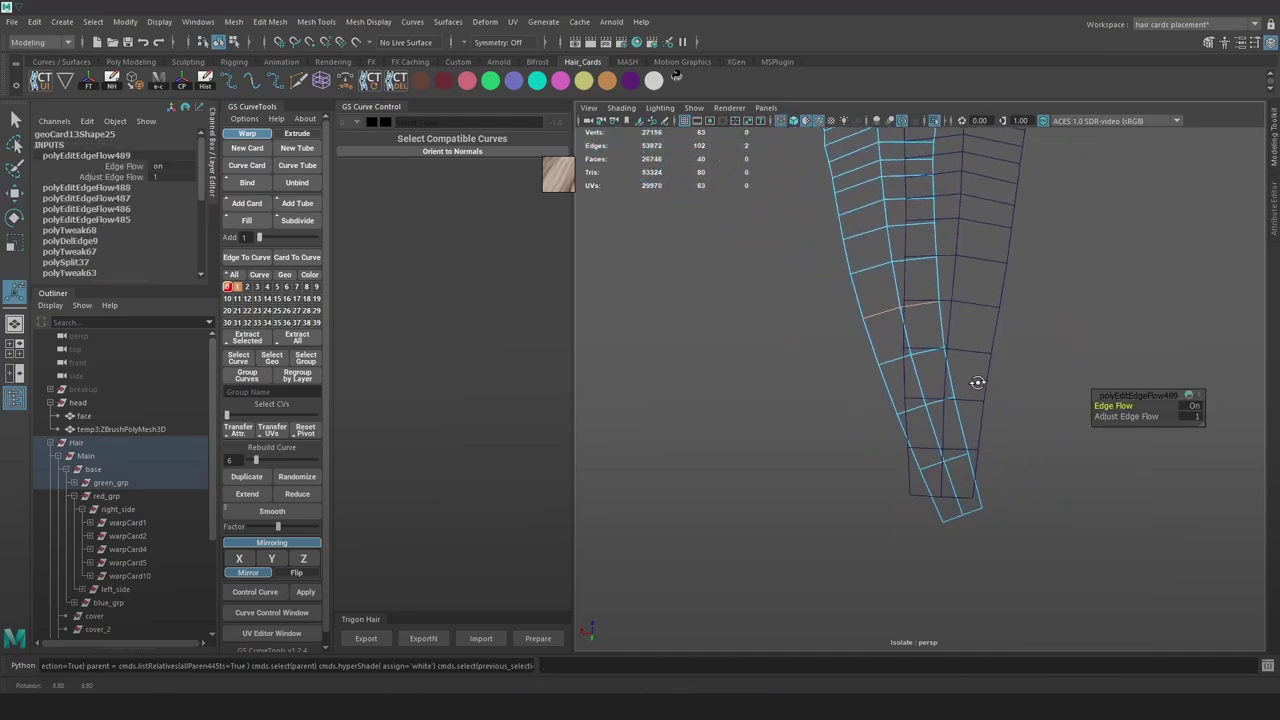
key(ctrl+1)
Step: Check the overlapping cards in shaded view and bring up the edge editing commands for a cross edge on the adjacent card
key(5)
key(w)
alt+drag(953, 359, 920, 357)
key(ctrl+1)
key(f)
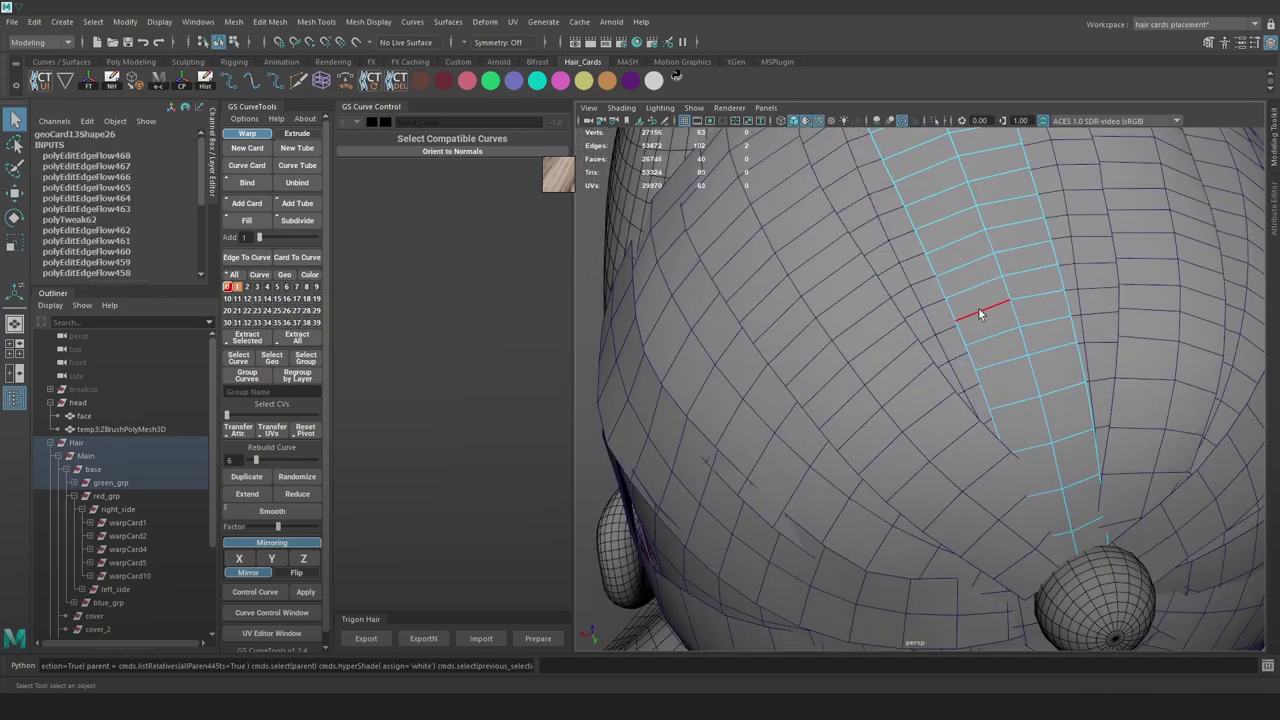
shift+right_click(975, 310)
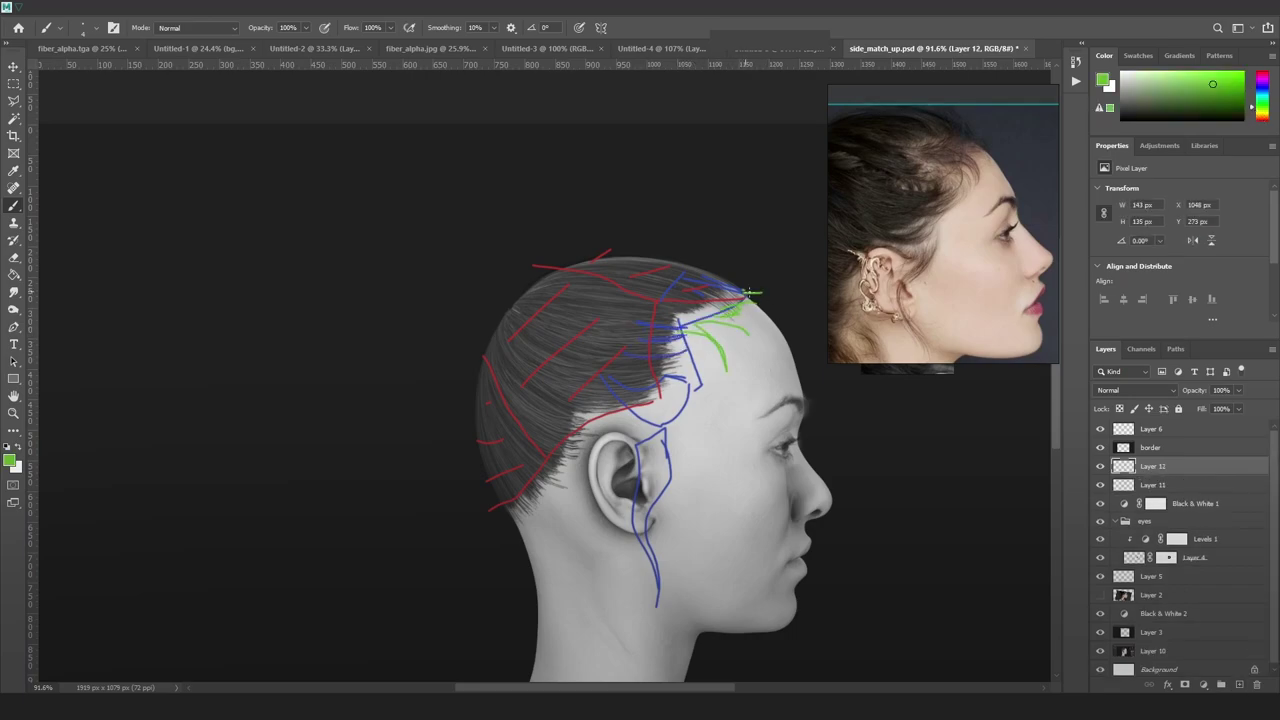
Step: Switch to Photoshop, sample the blue guide colour and sketch ponytail and nape strands on Layer 12 of side_match_up.psd
alt+scroll(778, 316, down, 2)
alt+click(705, 298)
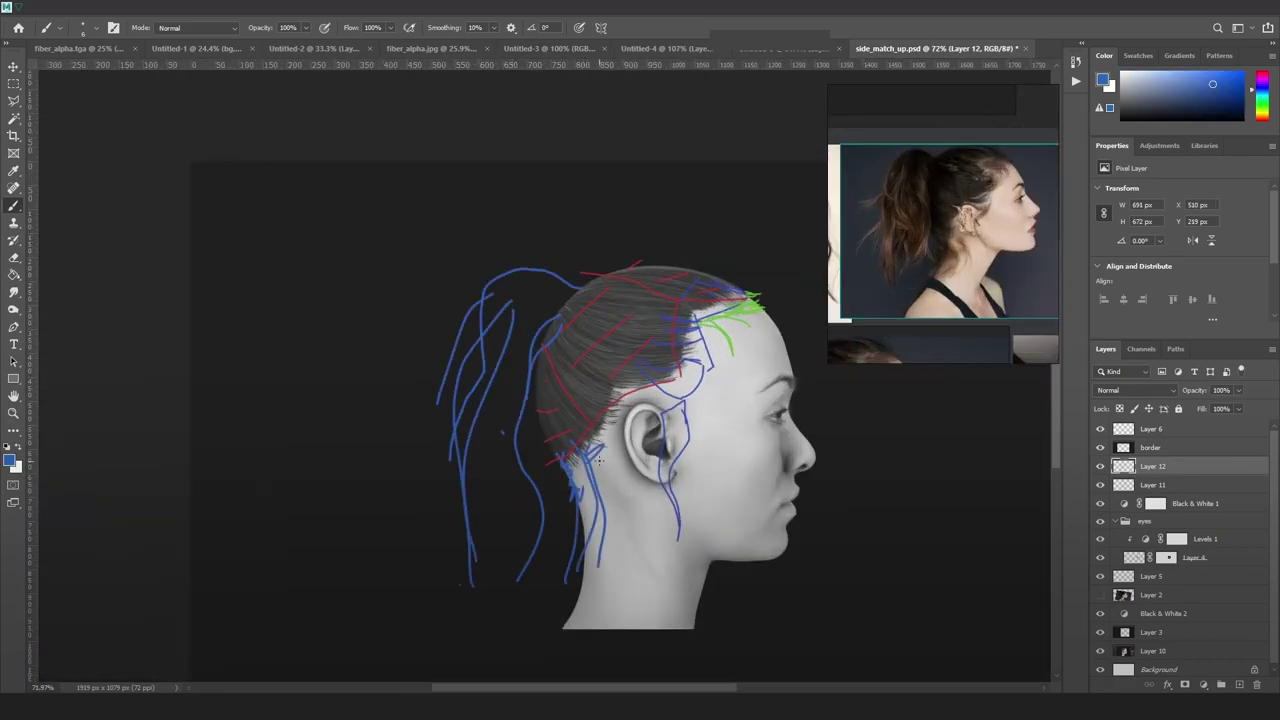
alt+scroll(620, 265, down, 2)
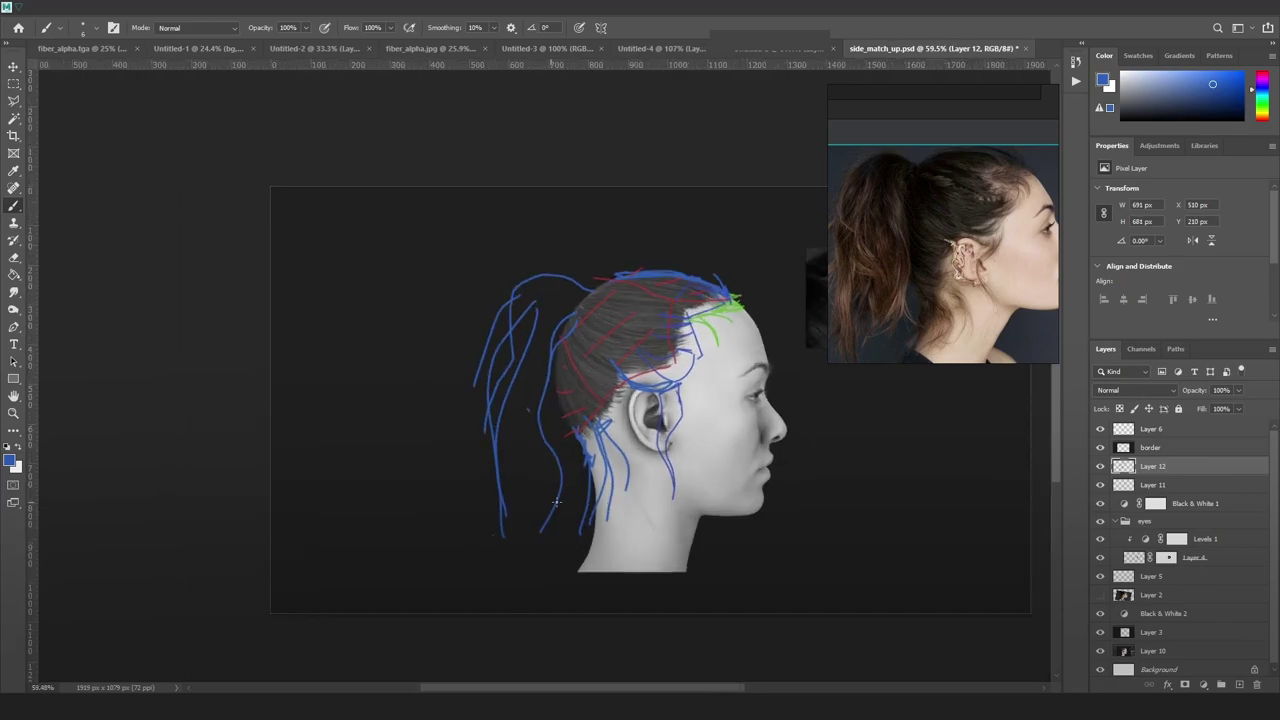
alt+scroll(782, 443, up, 2)
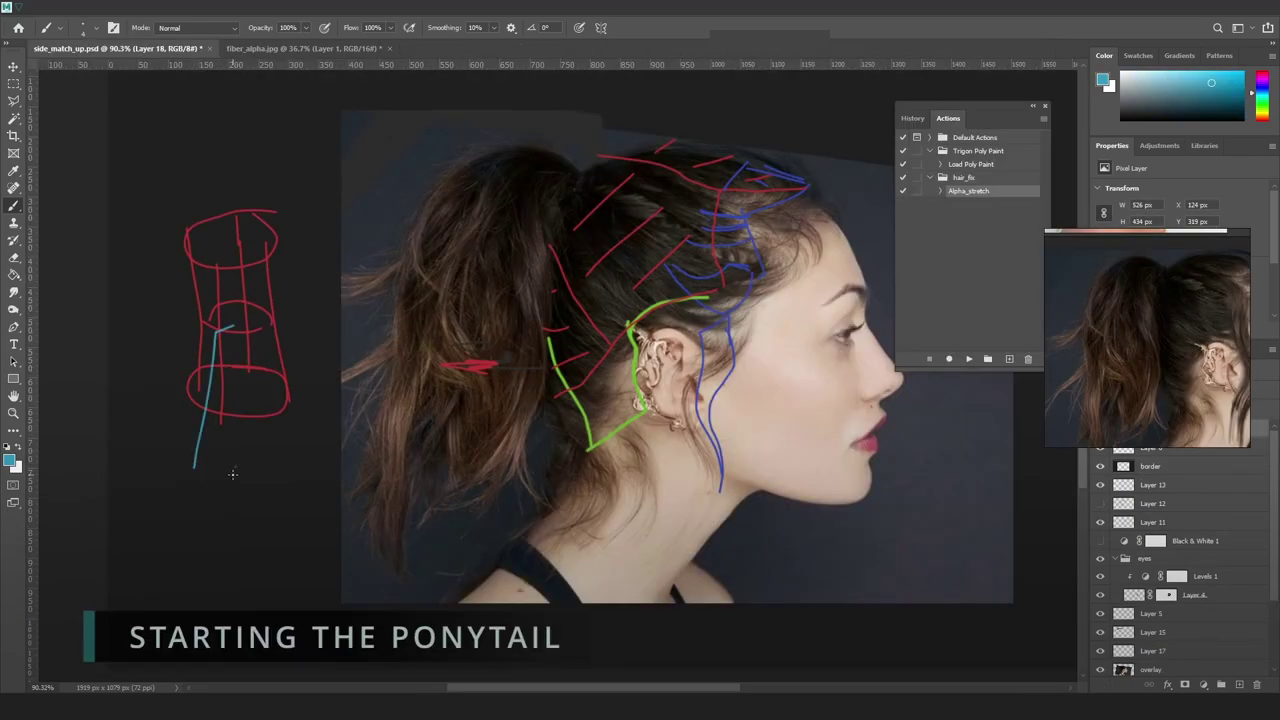
Step: Toggle the overlay reference photo on and off to compare it with the ponytail sketch
alt+scroll(283, 476, down, 2)
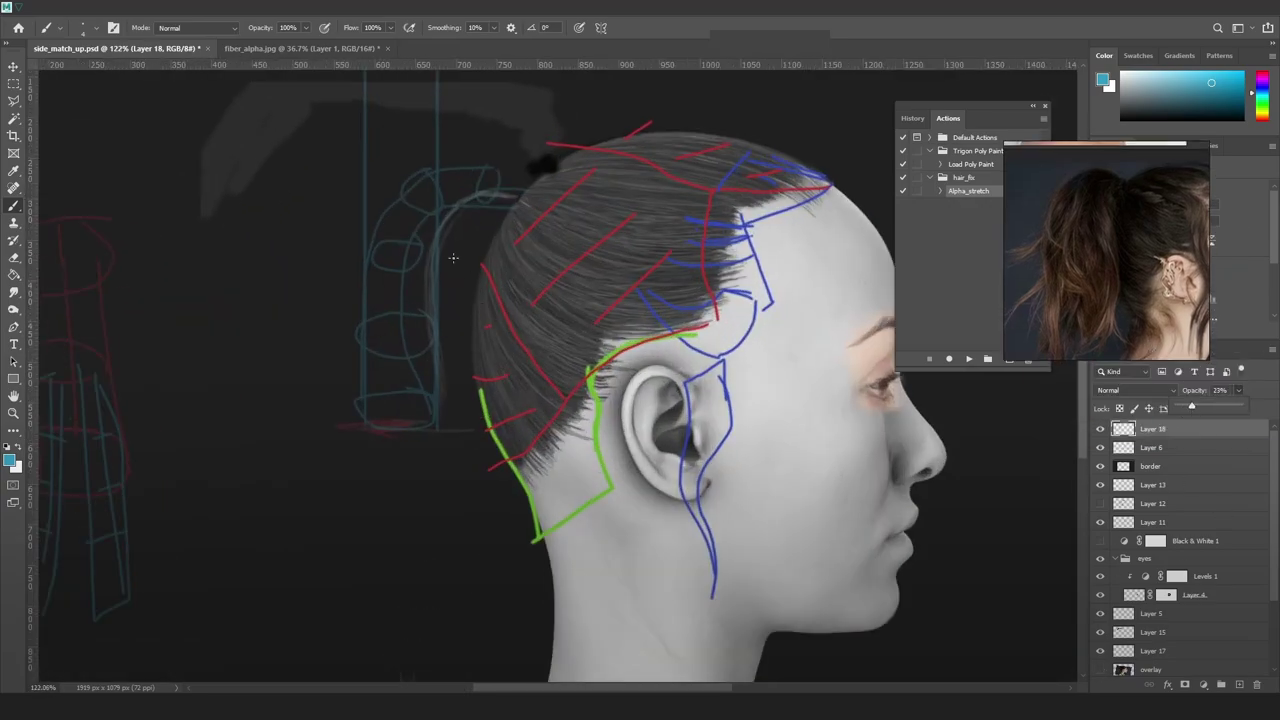
click(1100, 669)
click(1100, 669)
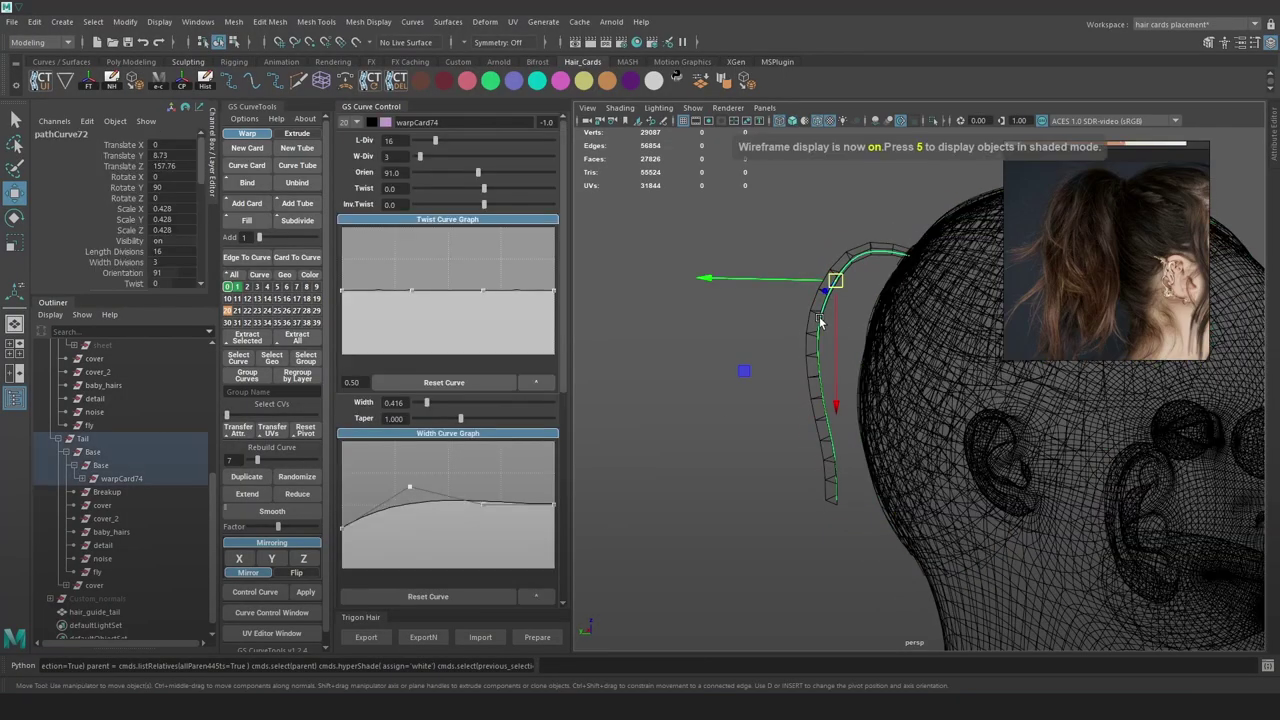
Step: Switch the path curve of ponytail card warpCard74 in Maya to component editing
right_drag(808, 406, 808, 360)
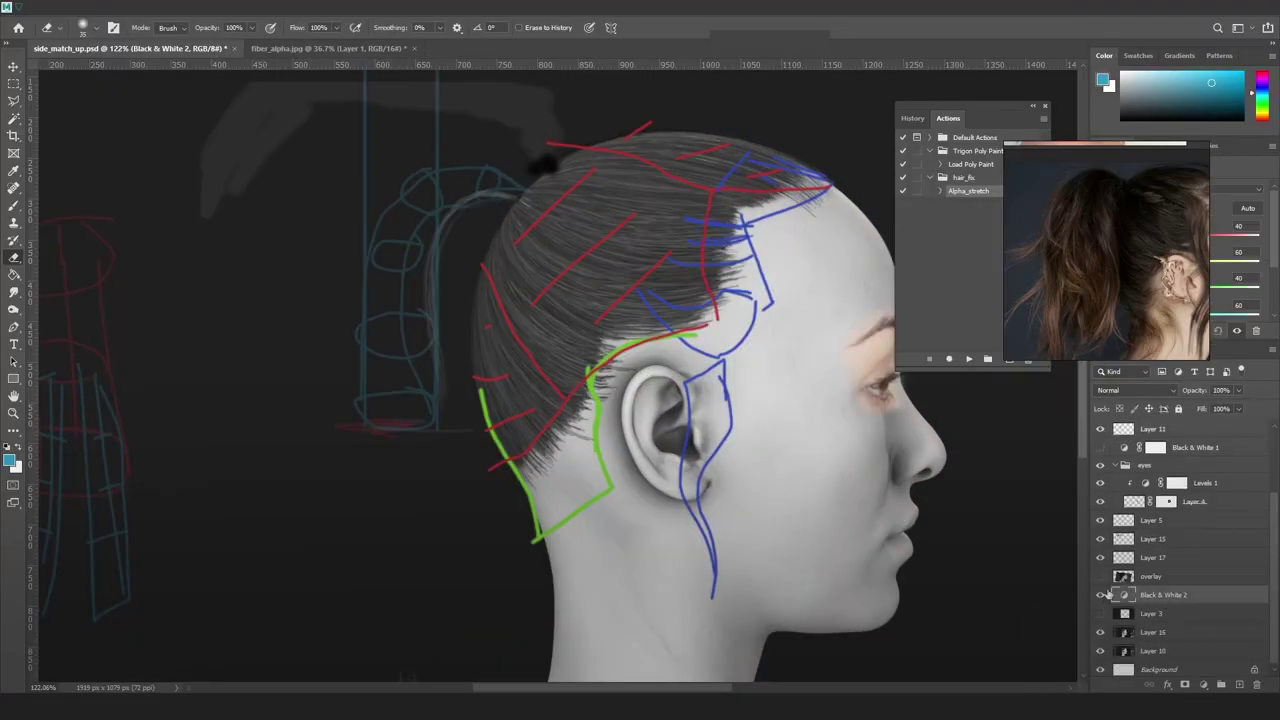
Step: Toggle the Black & White 2 adjustment layer in side_match_up.psd to compare the head image with and without it
click(1100, 593)
click(1100, 596)
click(1108, 462)
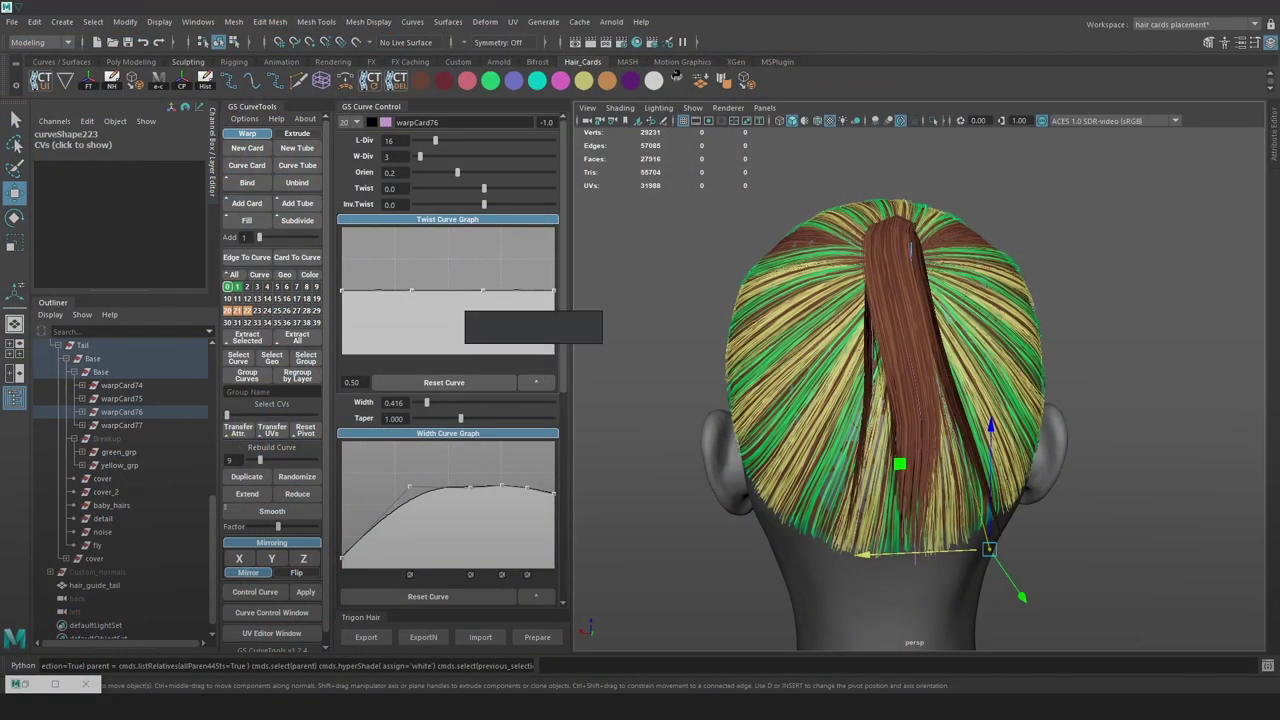
Step: Enter control vertex editing on the warpCard101 path curve and select the vertices at its flared tip
key(alt+Tab)
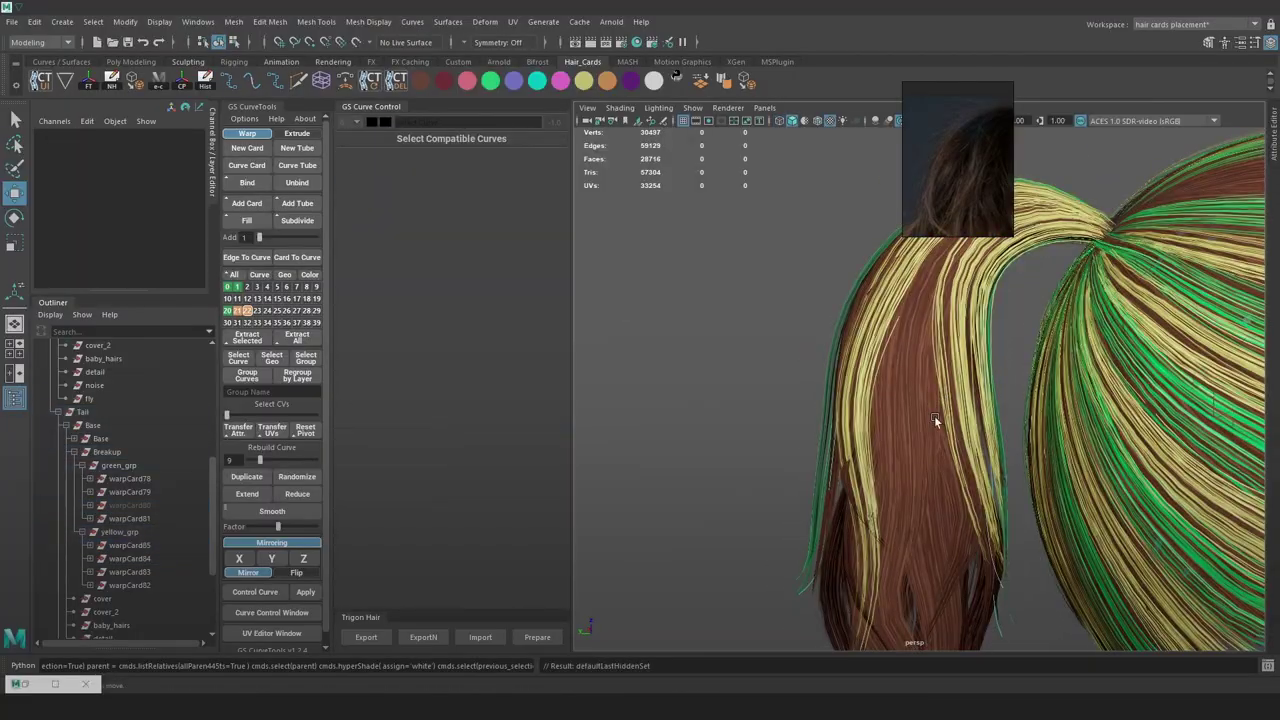
right_drag(666, 292, 633, 293)
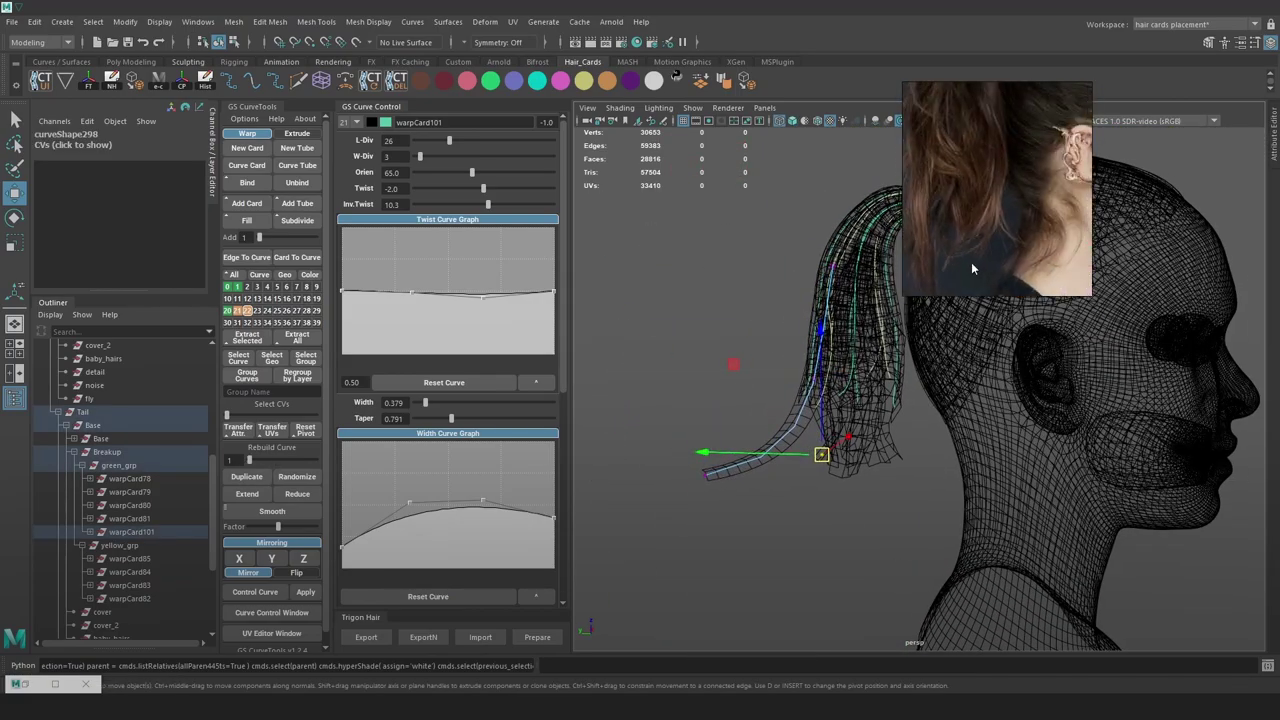
drag(703, 507, 620, 410)
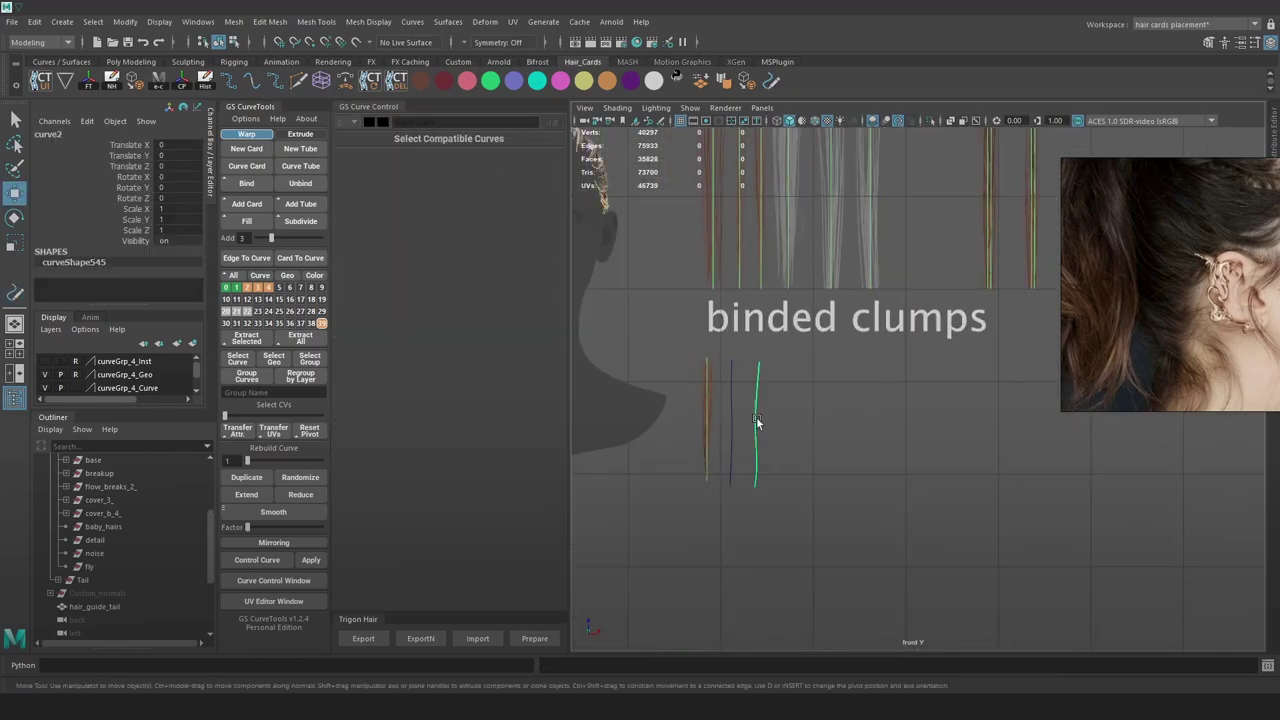
Step: Select the loose curves below the "binded clumps" label, centre their pivots and show the clumps in wireframe
drag(943, 528, 694, 334)
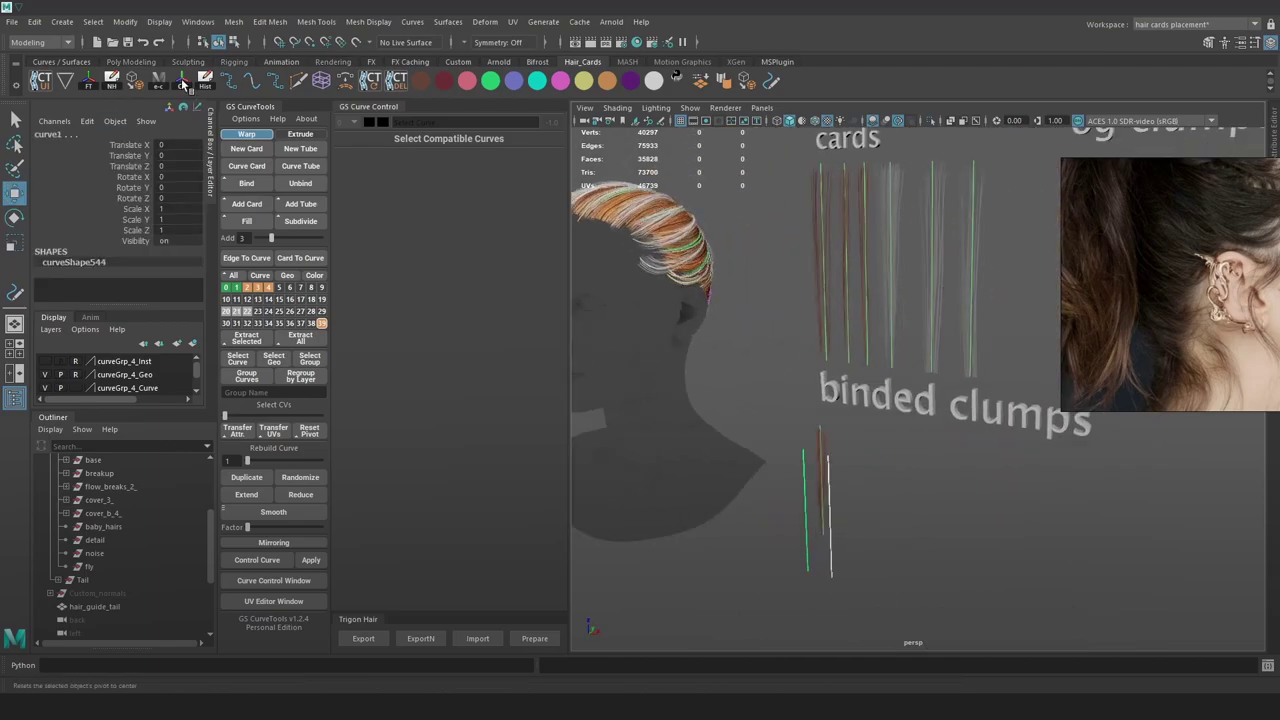
click(924, 337)
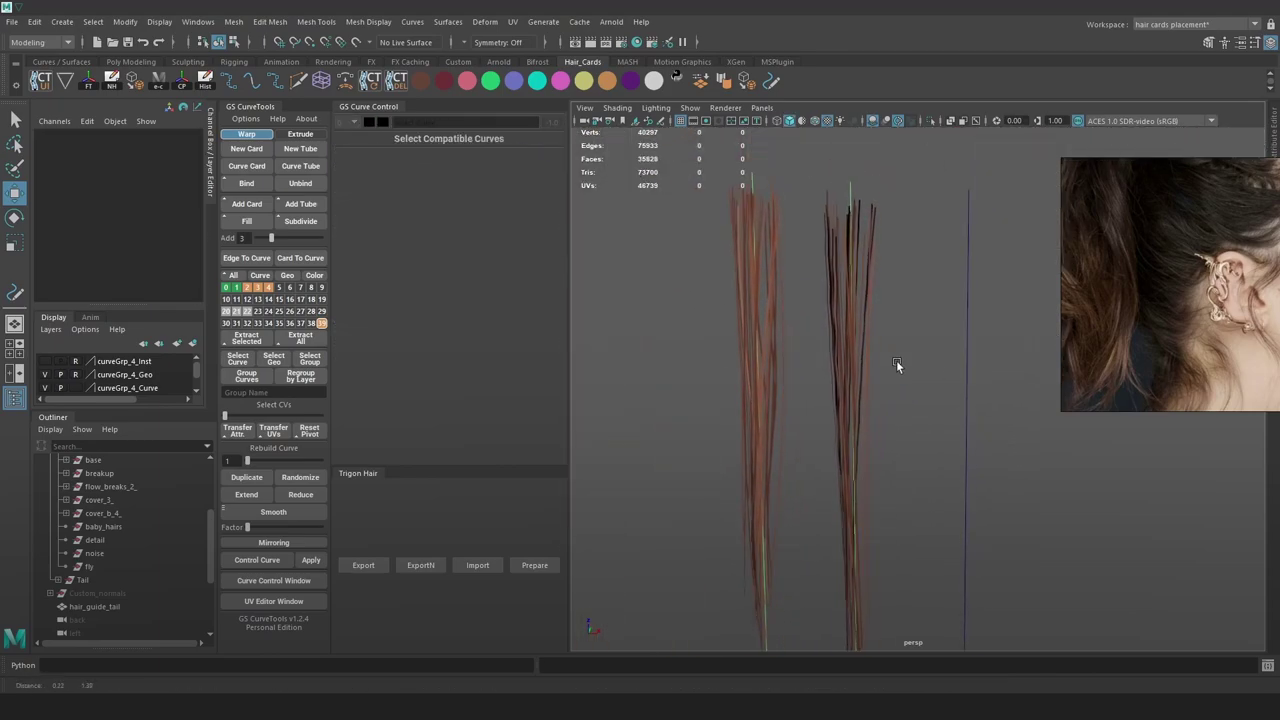
key(4)
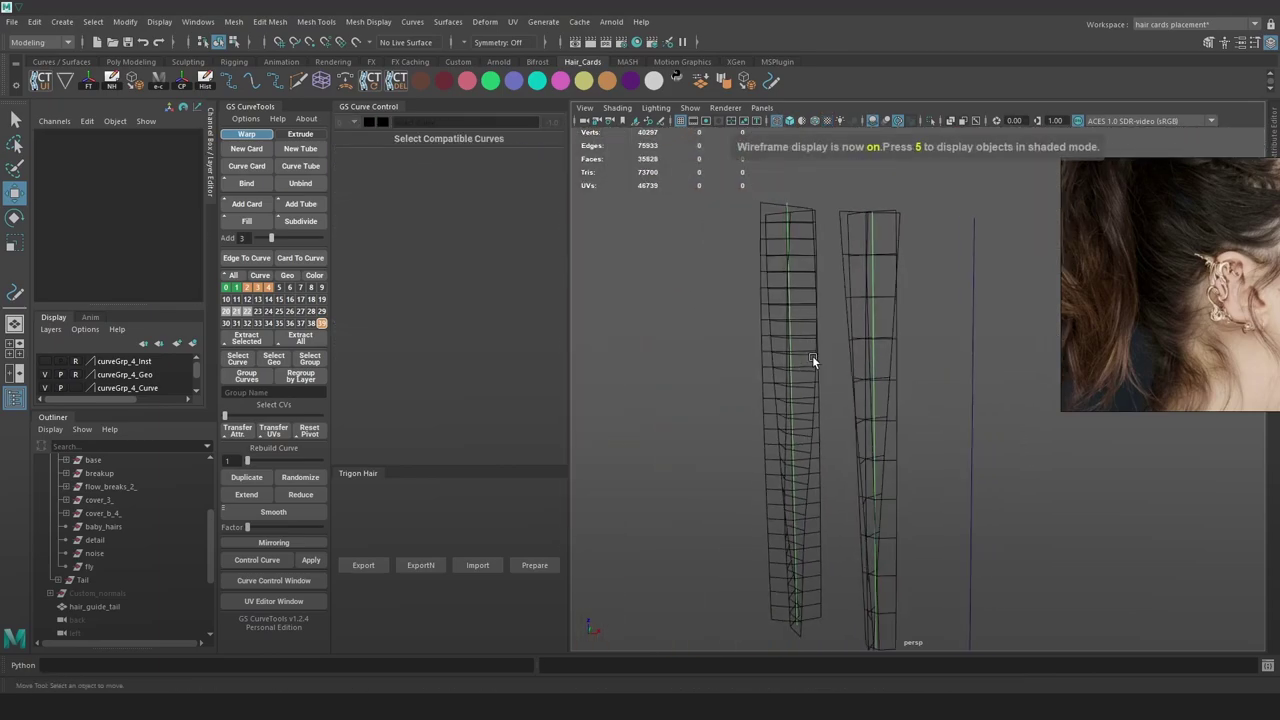
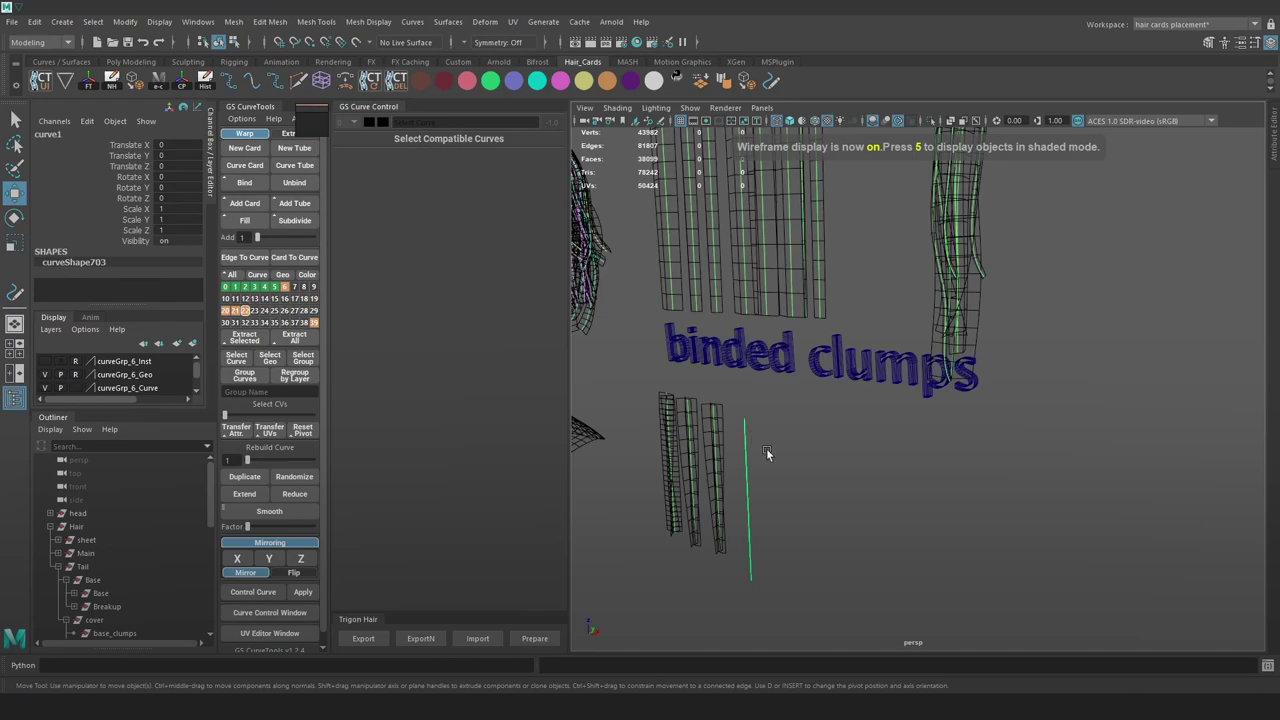
Step: Move the loose curve beside the binded clumps upward, to a Translate Z of about 0.93
scroll(766, 452, down, 5)
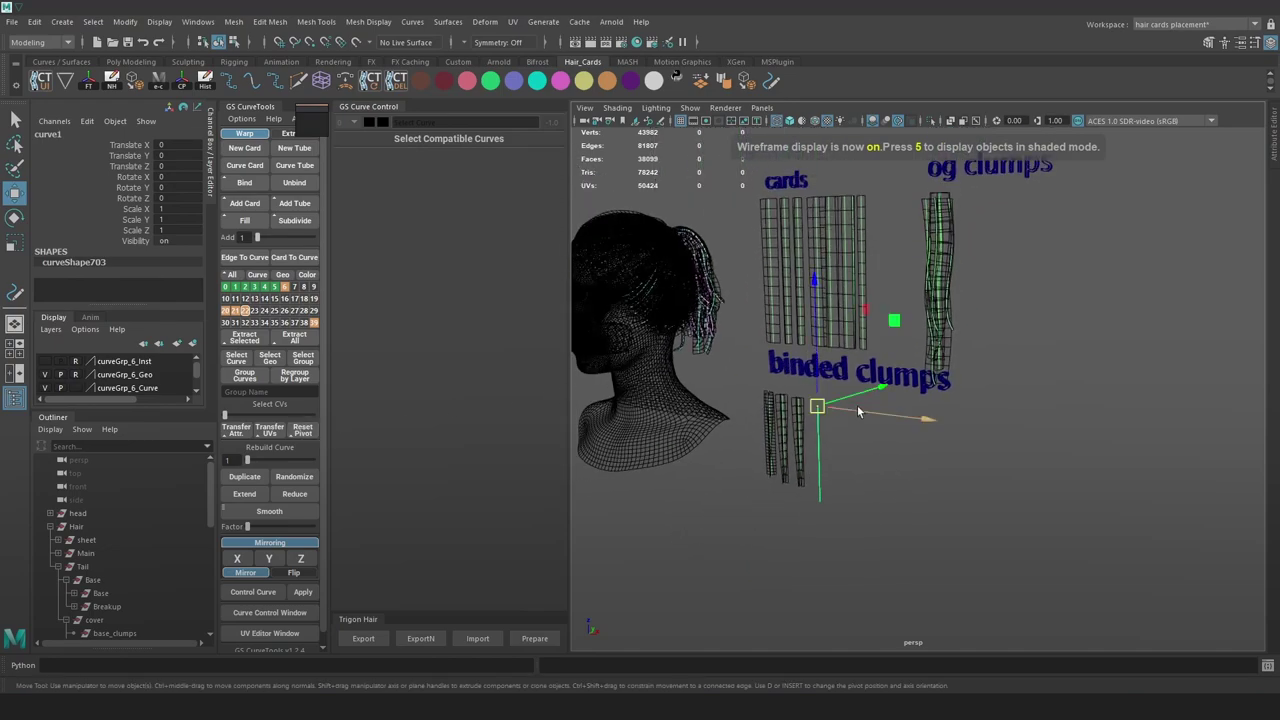
drag(858, 412, 816, 376)
scroll(961, 266, up, 3)
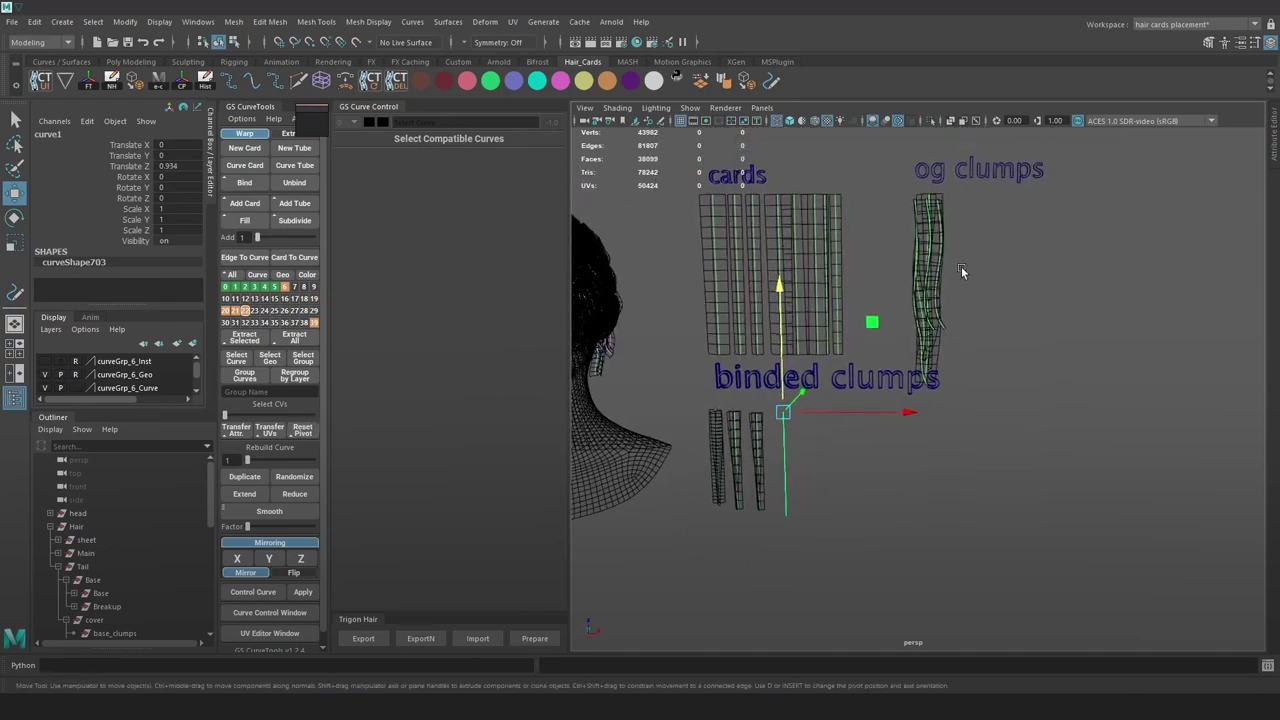
Step: Bind the cards under the "og clumps" label to the loose curve beside the binded clumps
click(926, 232)
key(6)
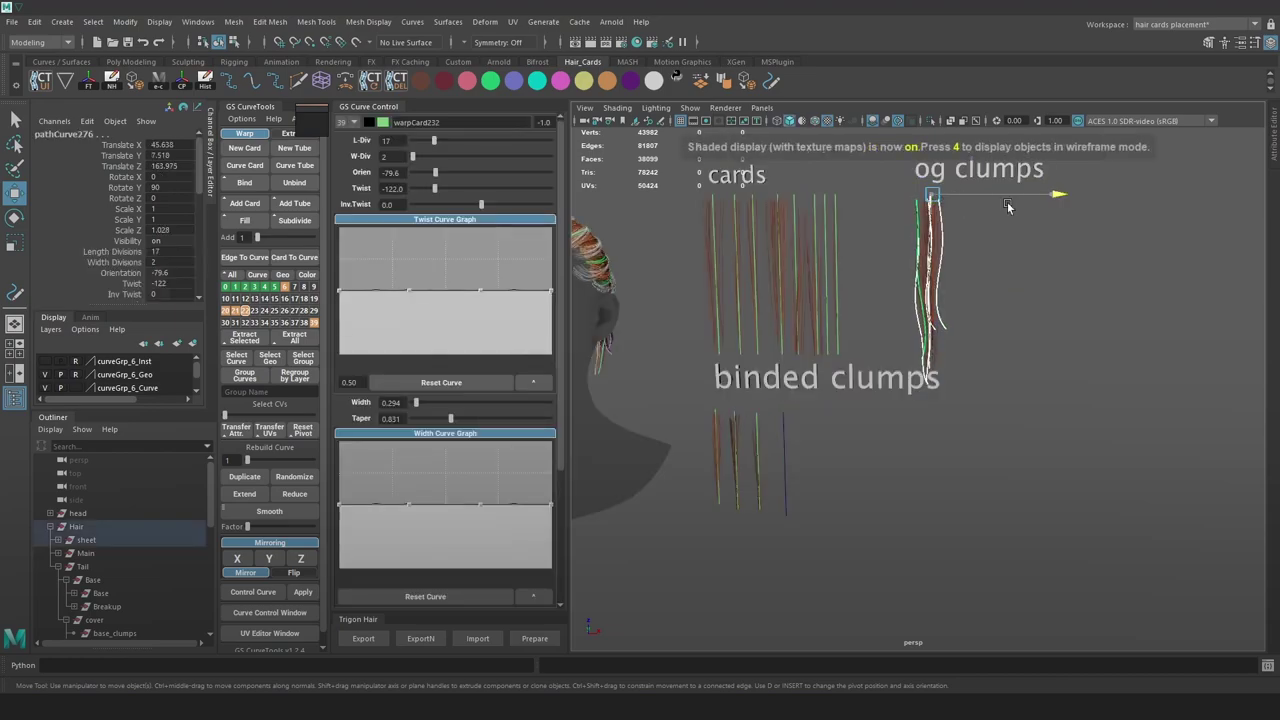
alt+drag(800, 468, 758, 455)
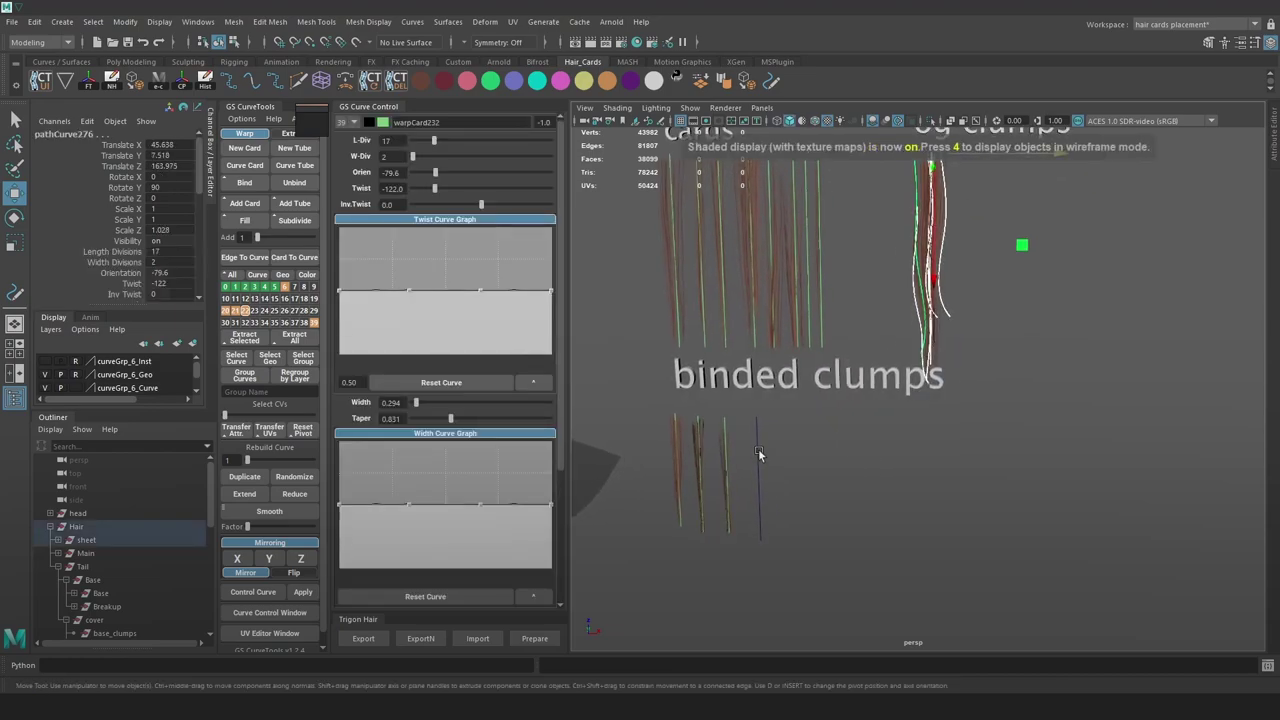
click(758, 455)
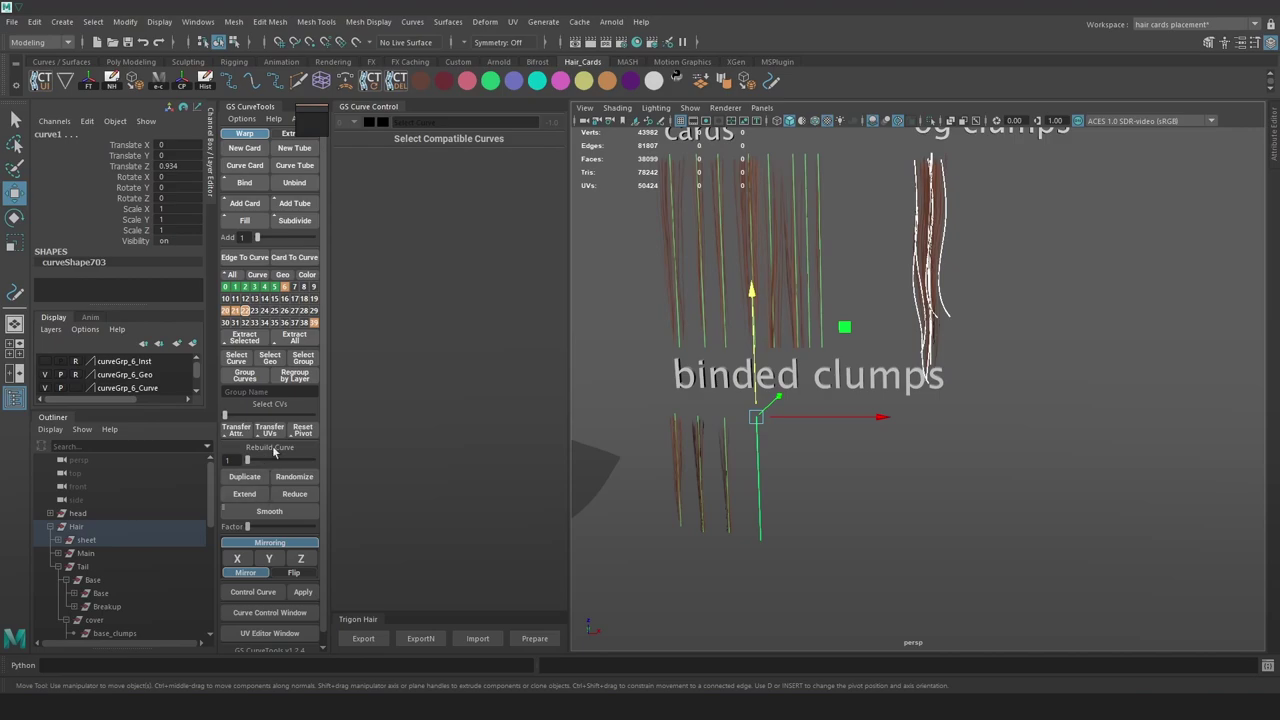
click(243, 183)
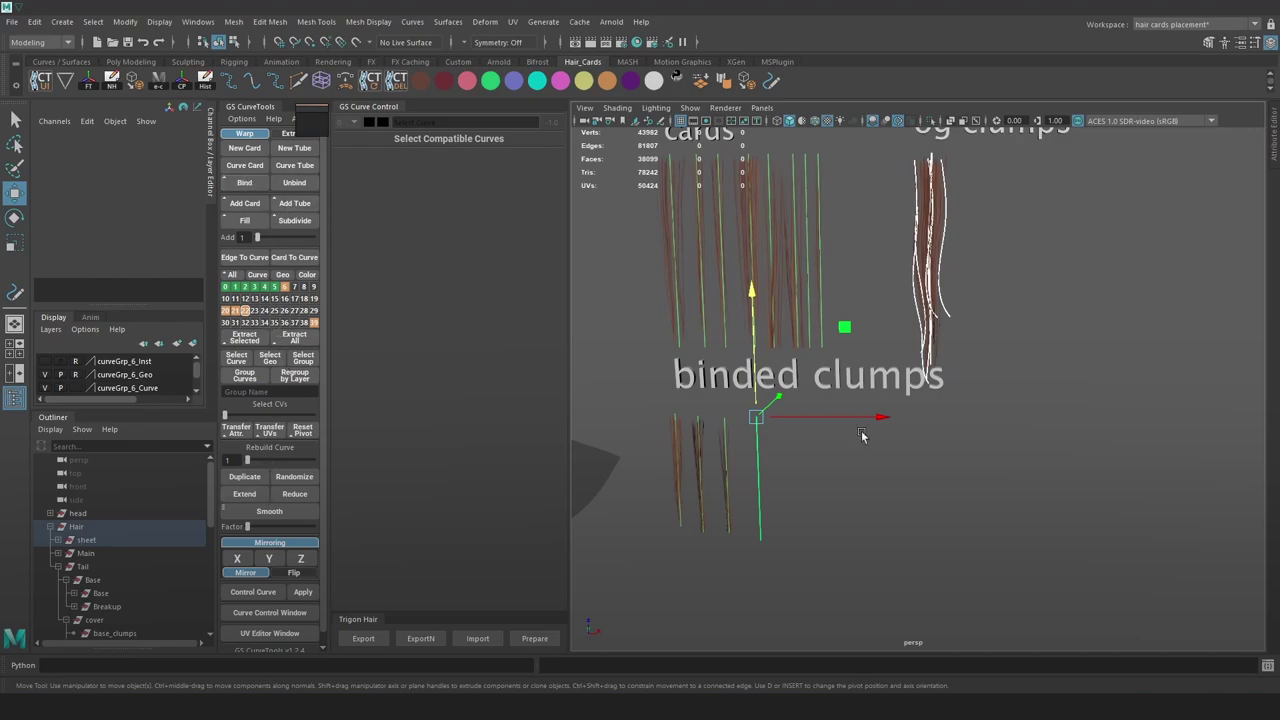
scroll(822, 482, up, 3)
scroll(822, 477, up, 1)
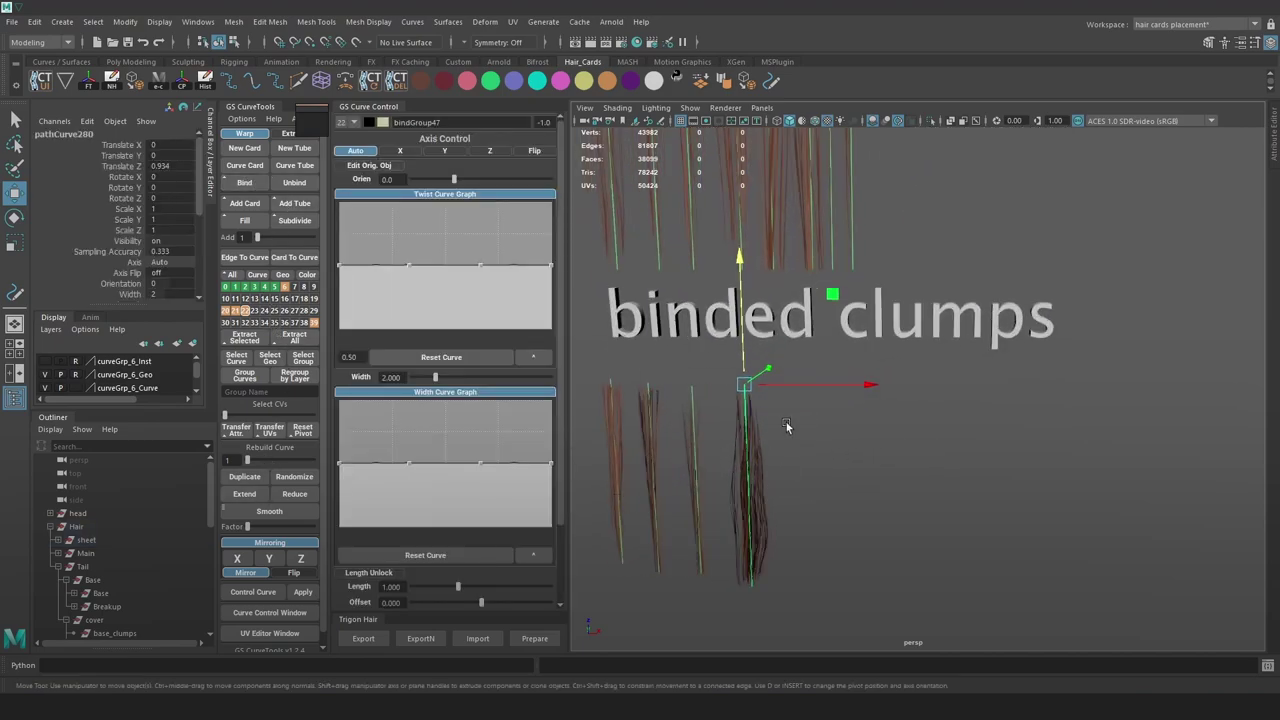
Step: Flip the newly bound clump's axis and set its orientation to -78
click(536, 151)
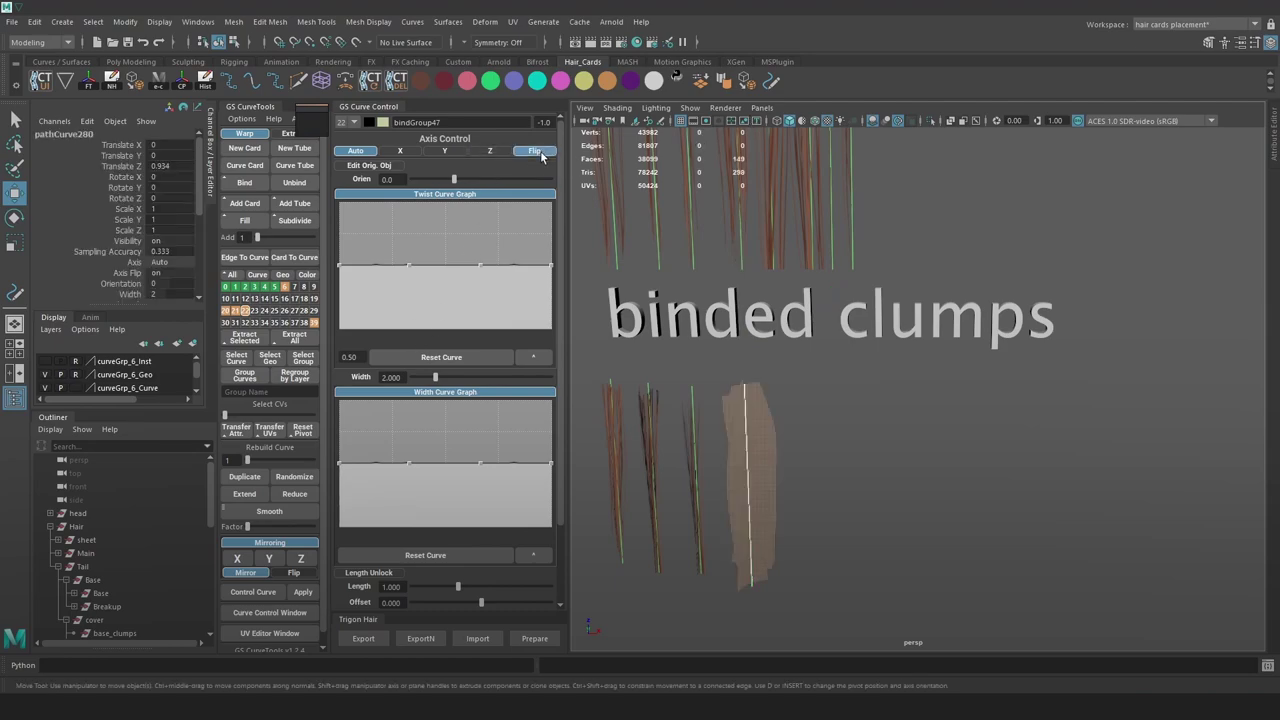
click(866, 466)
alt+drag(874, 478, 973, 428)
key(4)
click(887, 343)
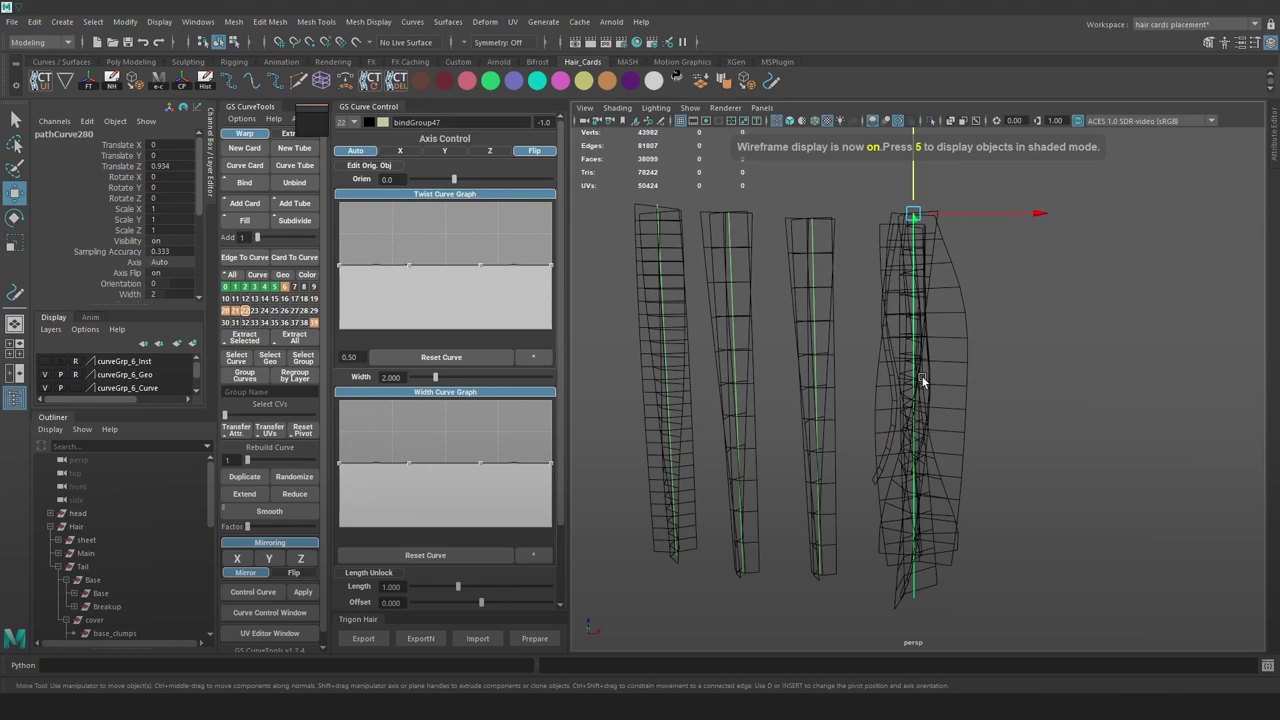
key(6)
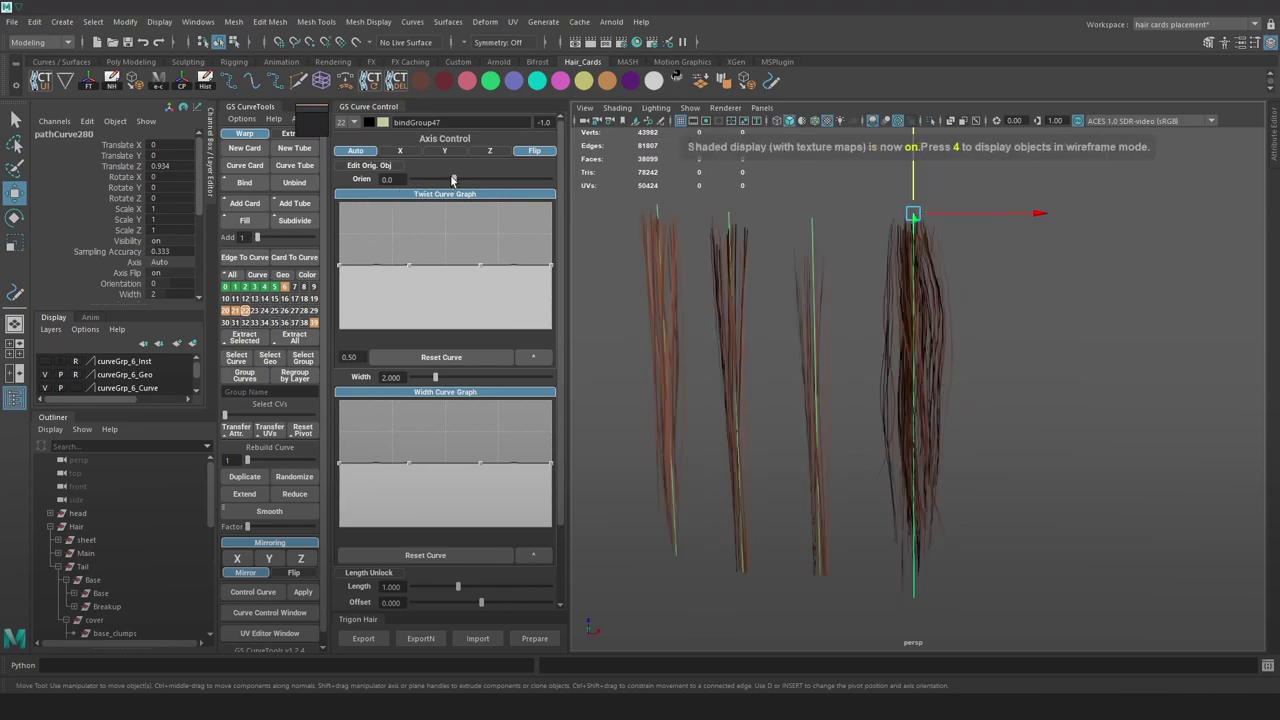
drag(453, 179, 436, 181)
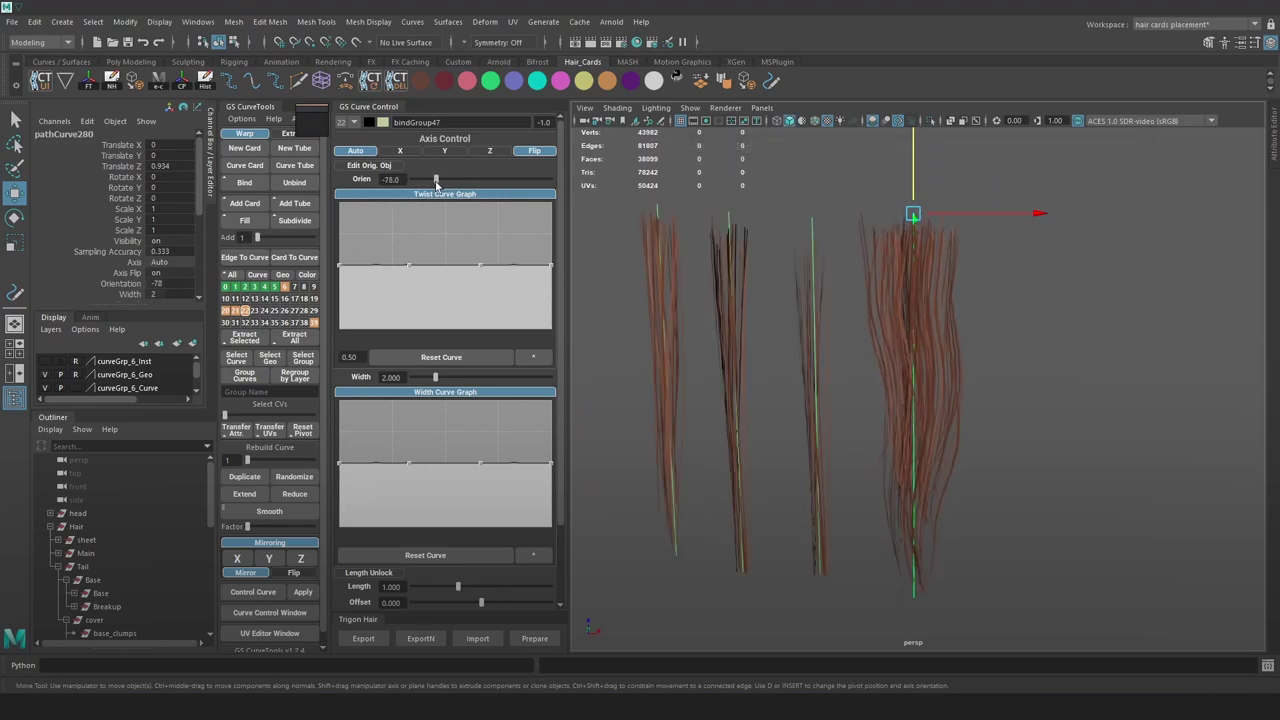
Step: Narrow the new bound clump, settling on a width of 1.23
alt+drag(1060, 418, 778, 430)
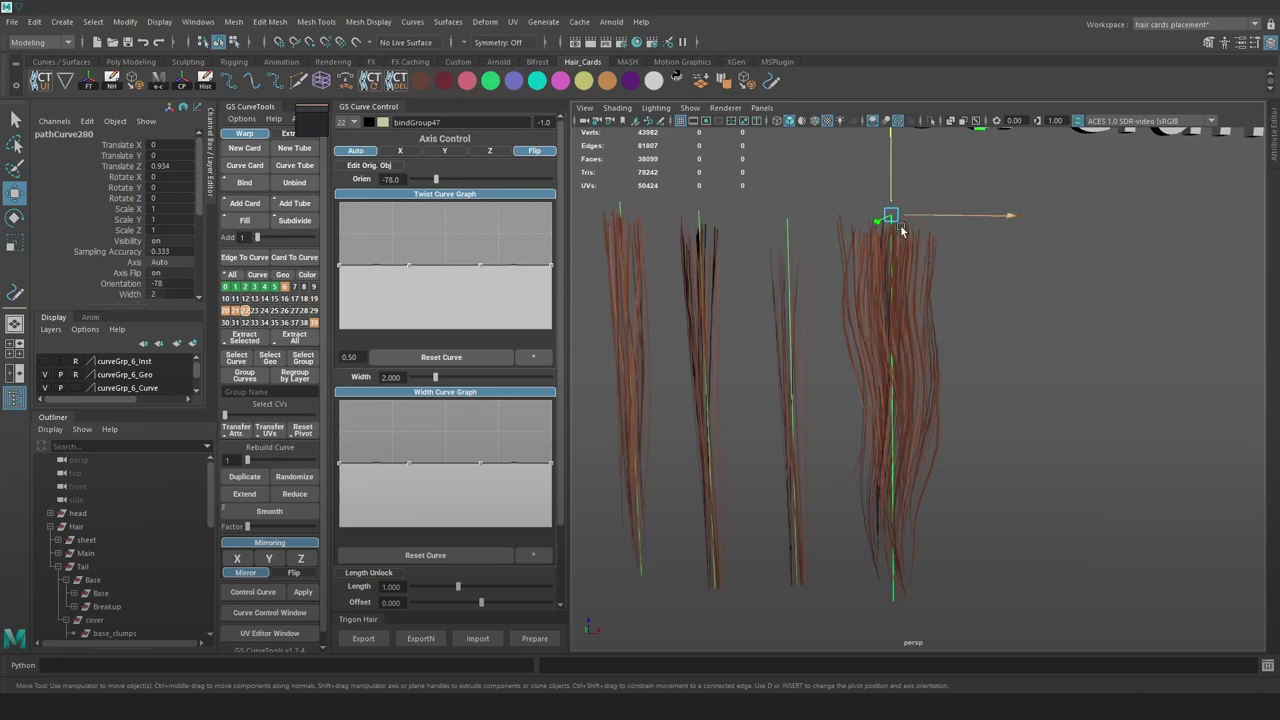
alt+drag(985, 453, 1010, 376)
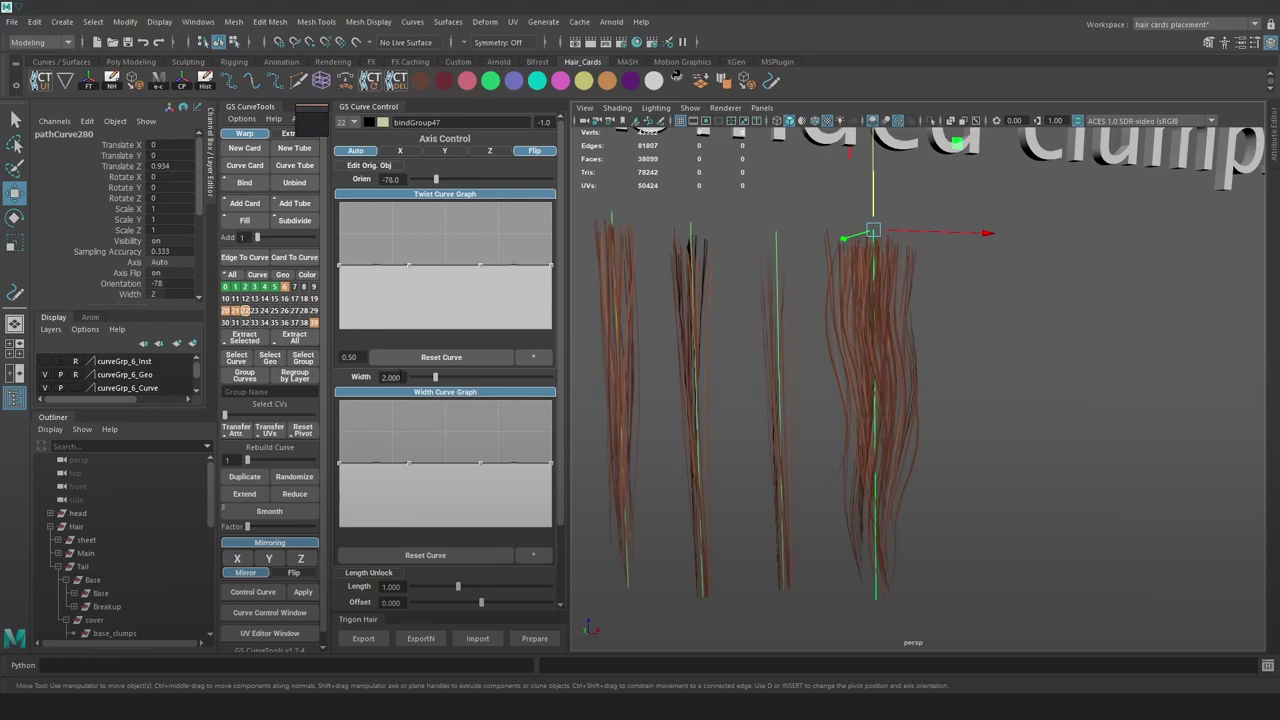
key(Return)
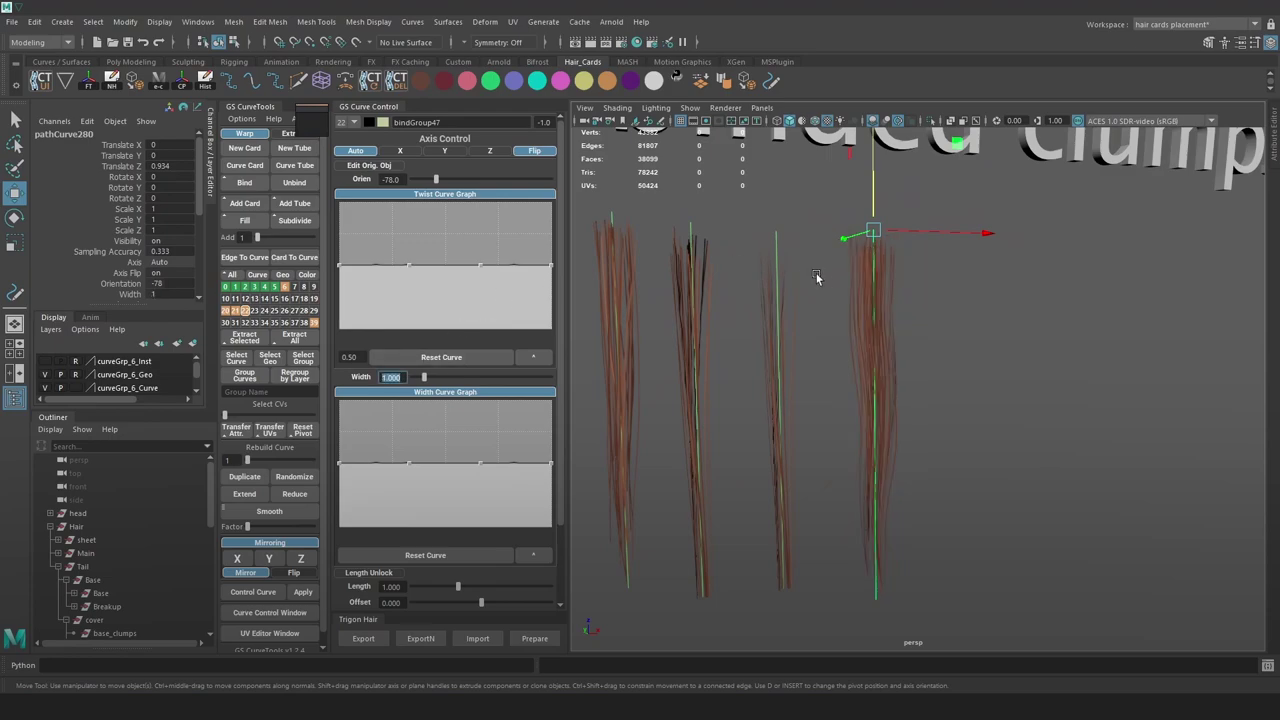
alt+drag(816, 277, 885, 312)
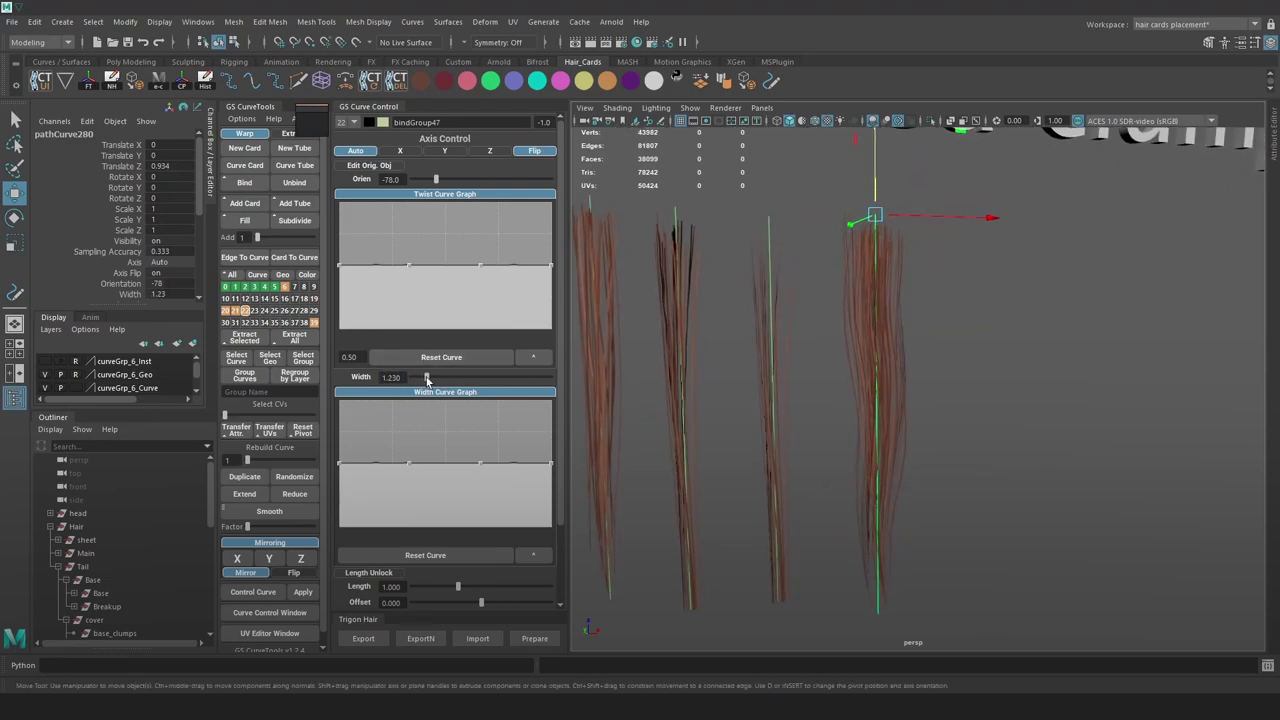
click(1063, 429)
alt+drag(1063, 429, 840, 380)
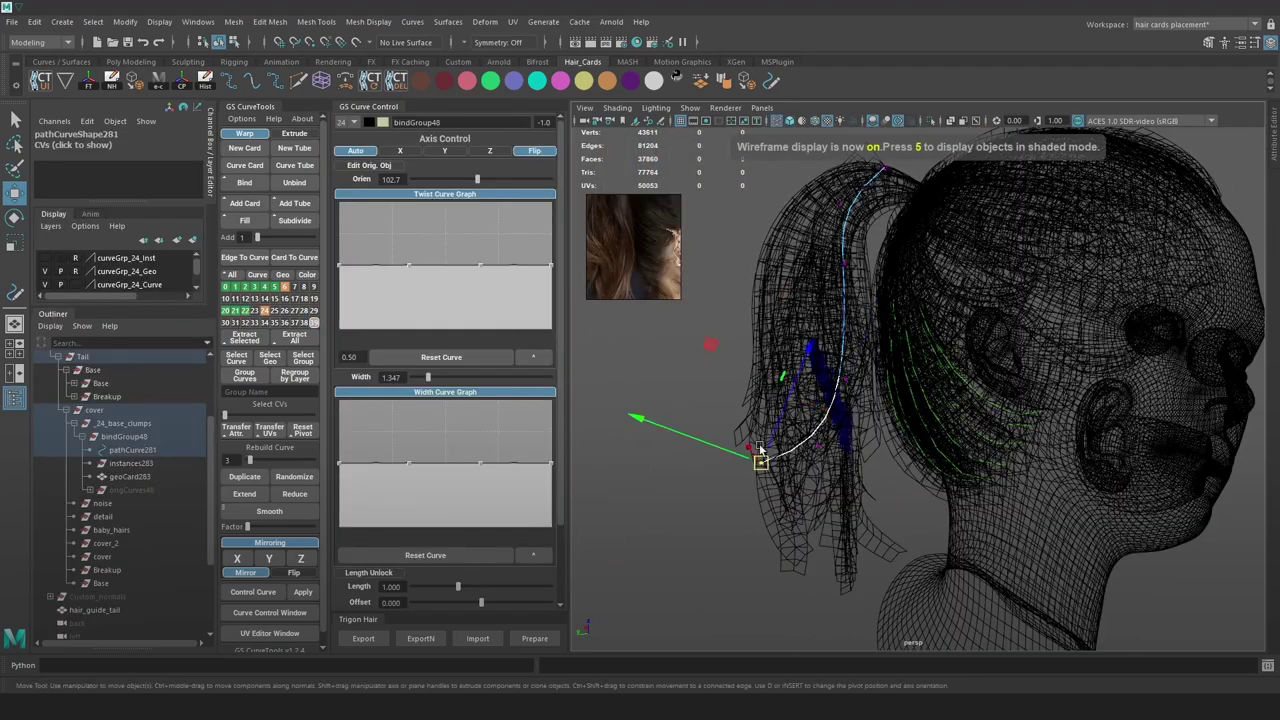
Step: Reshape the width and twist curves of the ponytail's bindGroup48 clump and set its orientation to 79.4
key(6)
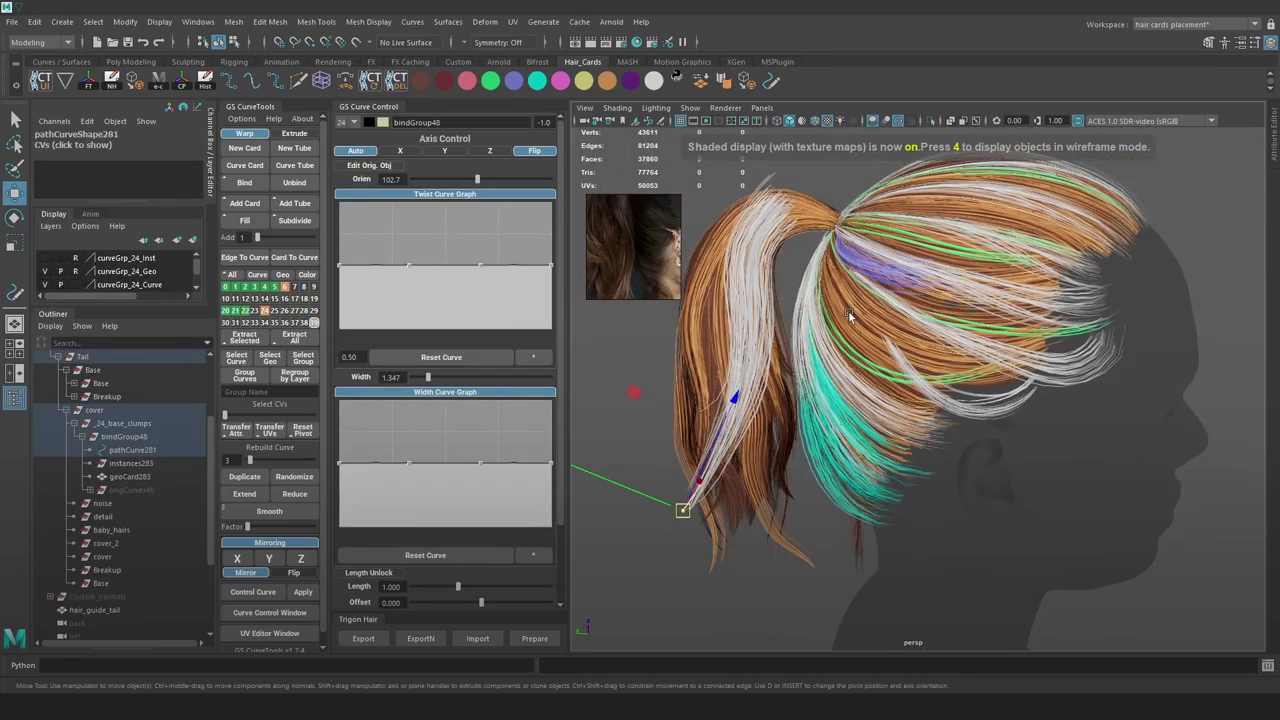
alt+drag(765, 345, 849, 328)
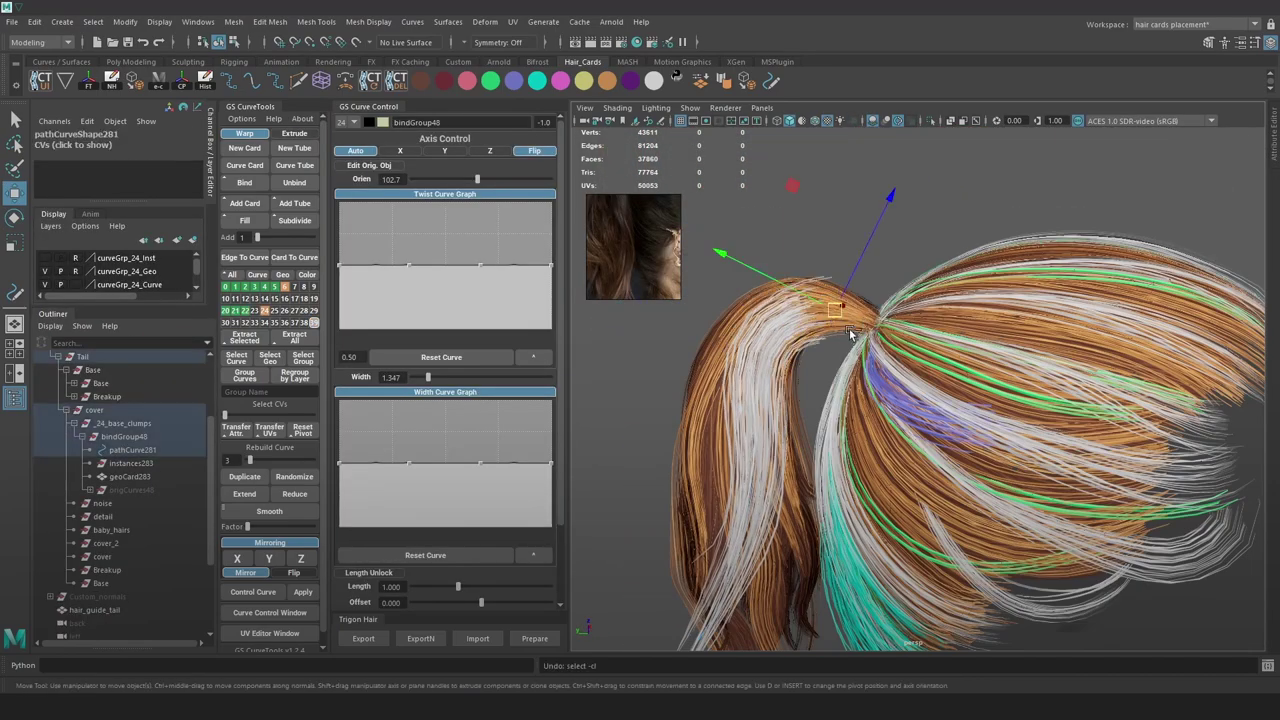
drag(340, 464, 405, 450)
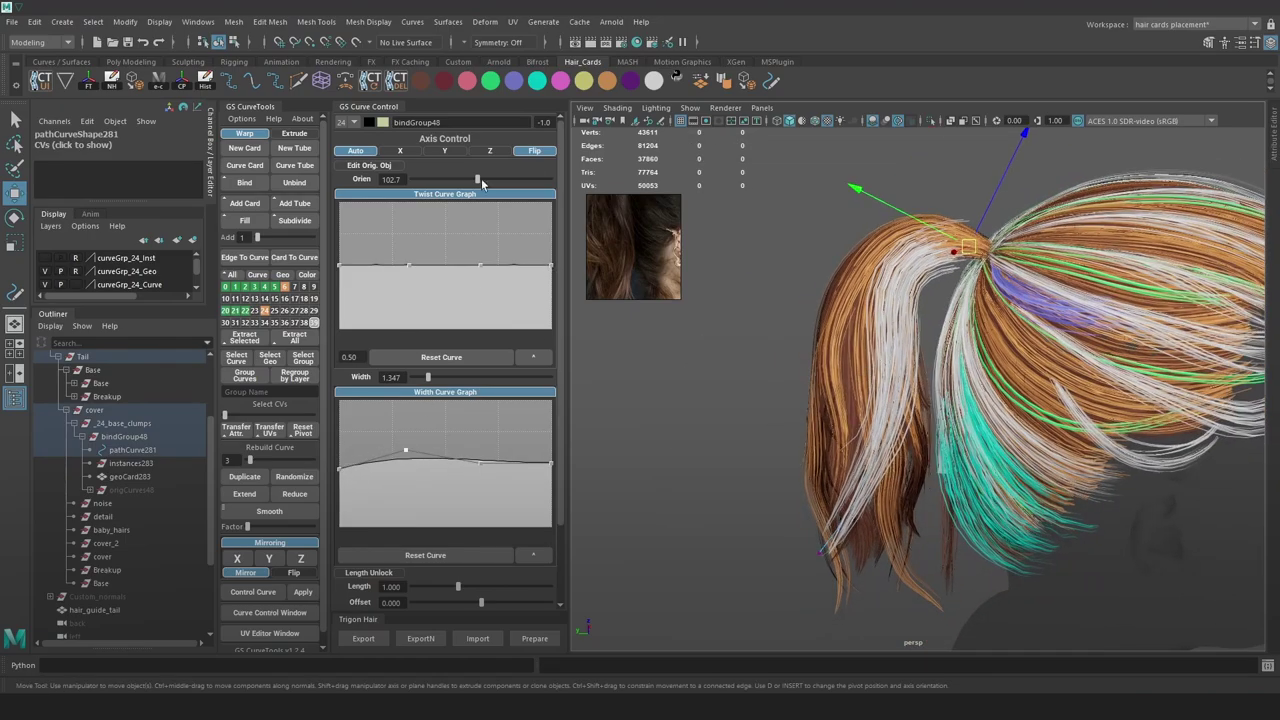
mouse_move(480, 265)
mouse_down()
mouse_move(480, 300)
mouse_move(480, 248)
mouse_up()
Step: Rebuild the ponytail clump's path curve at 4 and adjust its control vertices, checking it in wireframe and textured display from behind the head
mouse_move(900, 350)
alt+mouse_down()
mouse_move(1028, 371)
mouse_move(855, 410)
mouse_move(900, 425)
alt+mouse_up()
key(4)
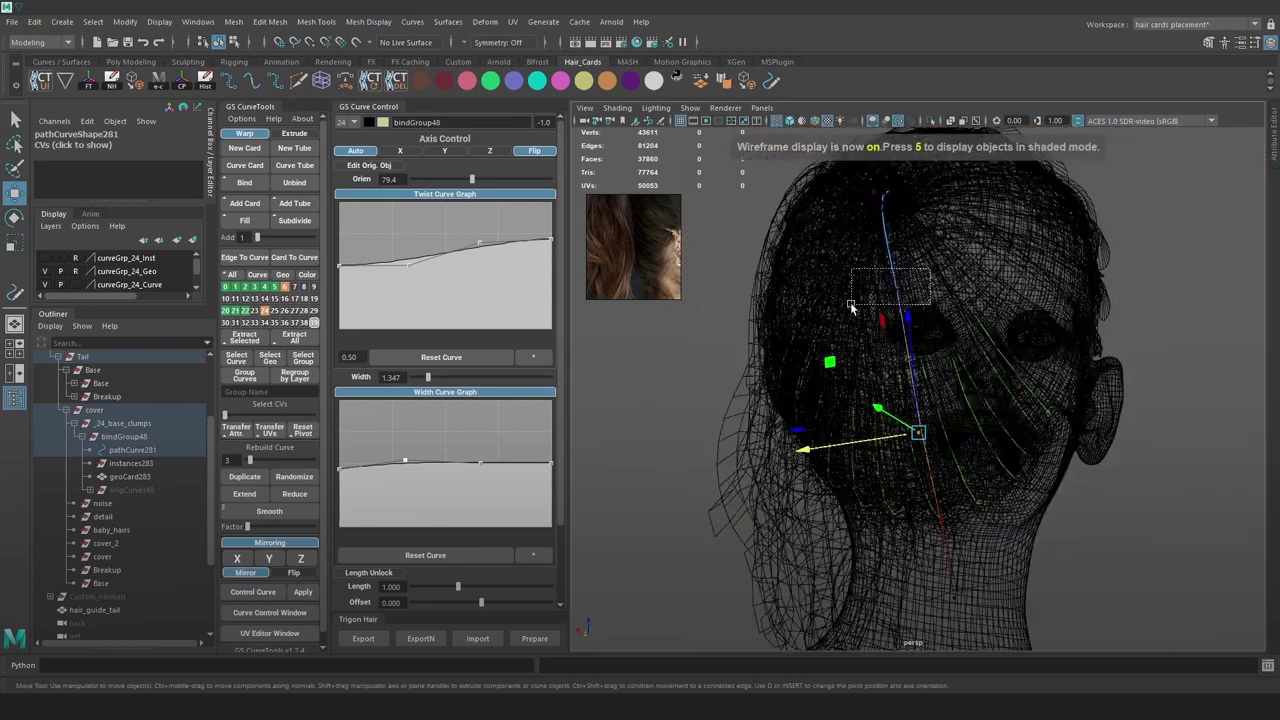
key(5)
key(4)
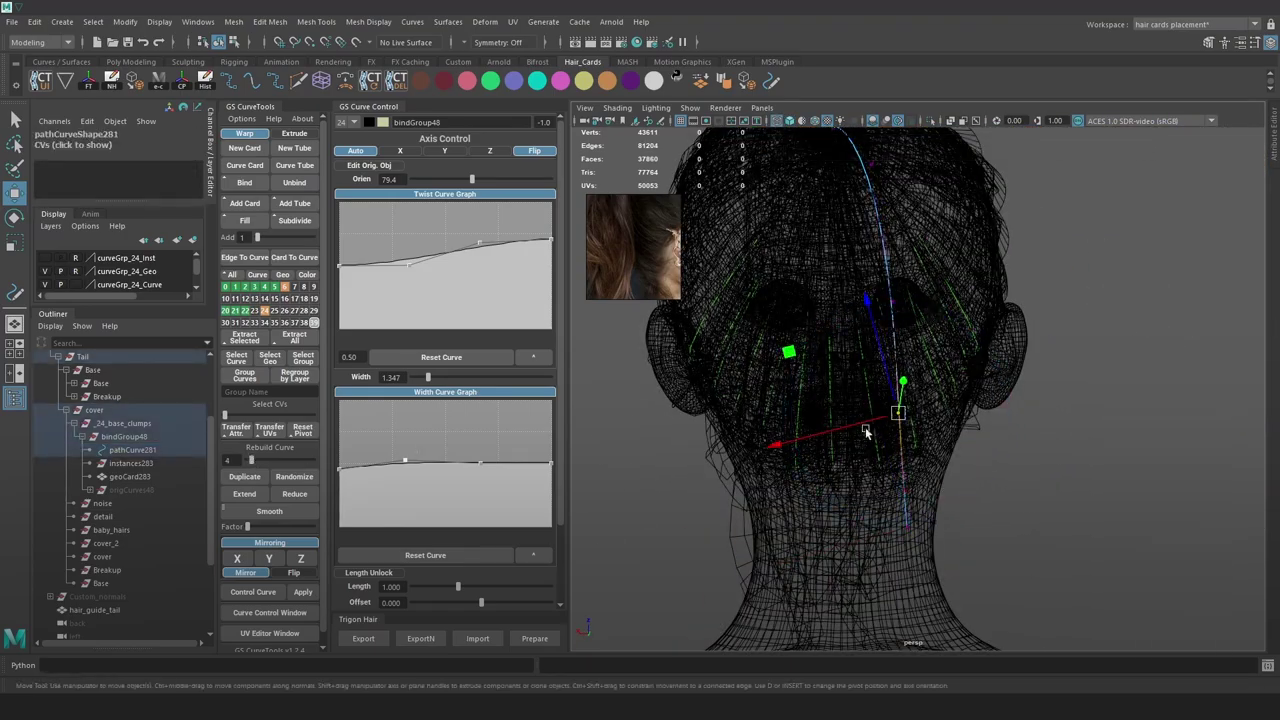
key(6)
mouse_move(932, 460)
alt+mouse_down()
mouse_move(830, 500)
mouse_move(850, 508)
mouse_move(885, 455)
alt+mouse_up()
key(4)
key(6)
key(4)
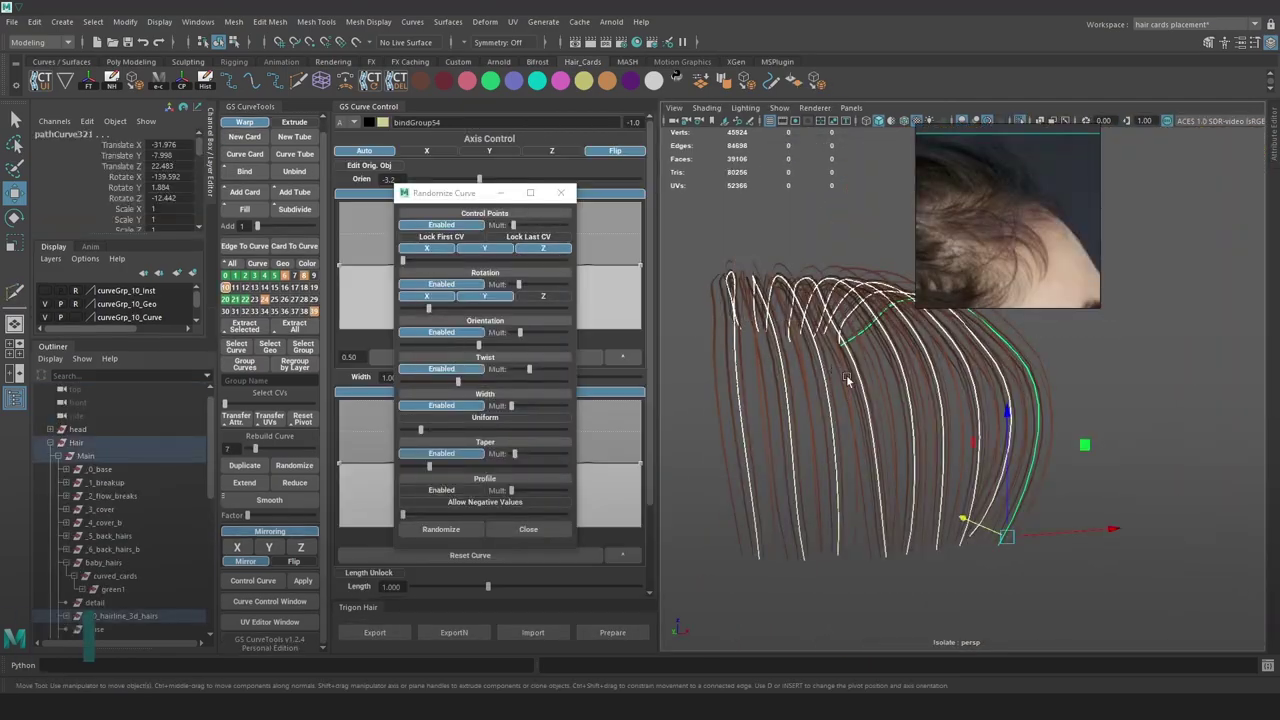
drag(1160, 635, 805, 457)
key(4)
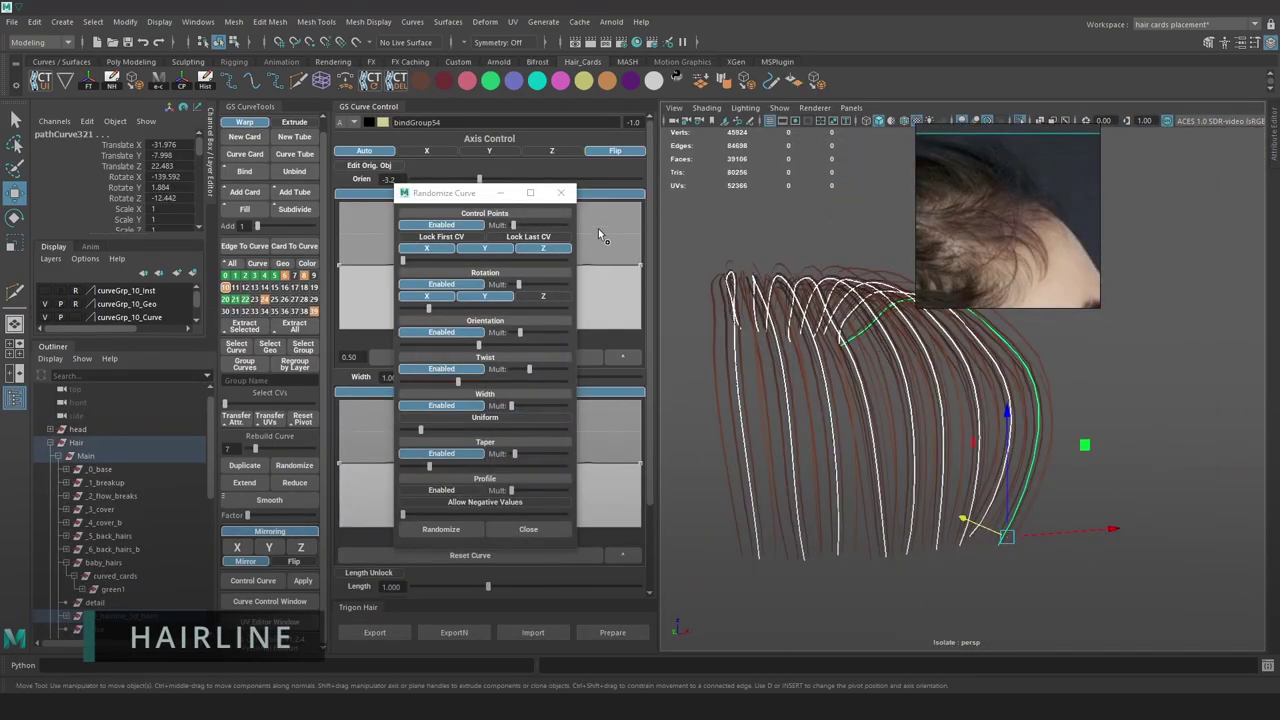
drag(405, 262, 418, 262)
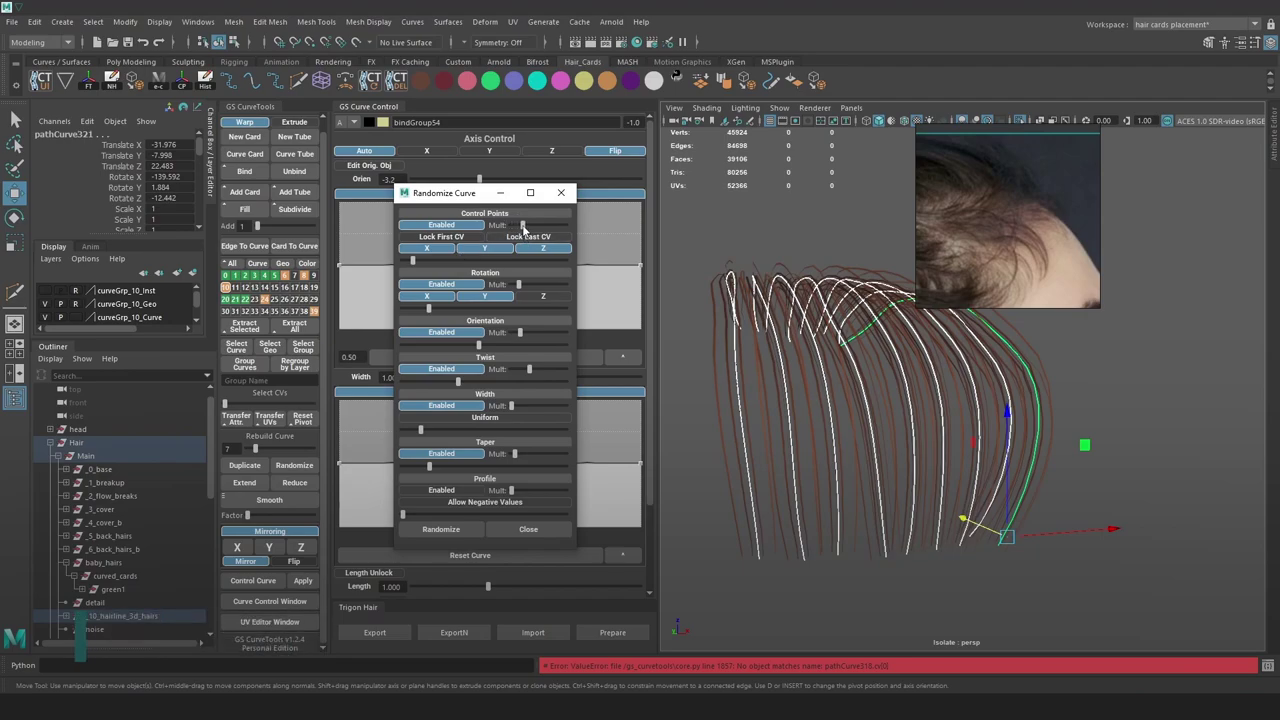
click(563, 193)
scroll(697, 550, up, 1)
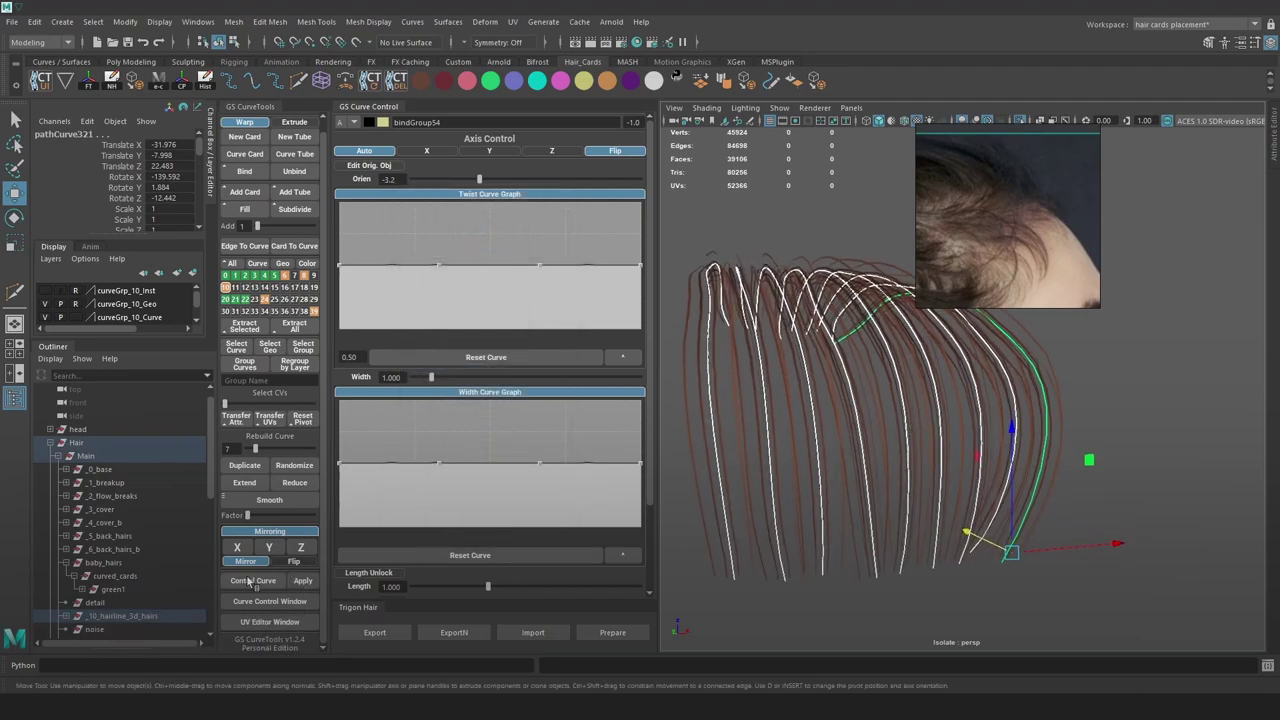
Step: Randomize the hairline curves' control points slightly on X, Y and Z with the first CV locked
click(295, 466)
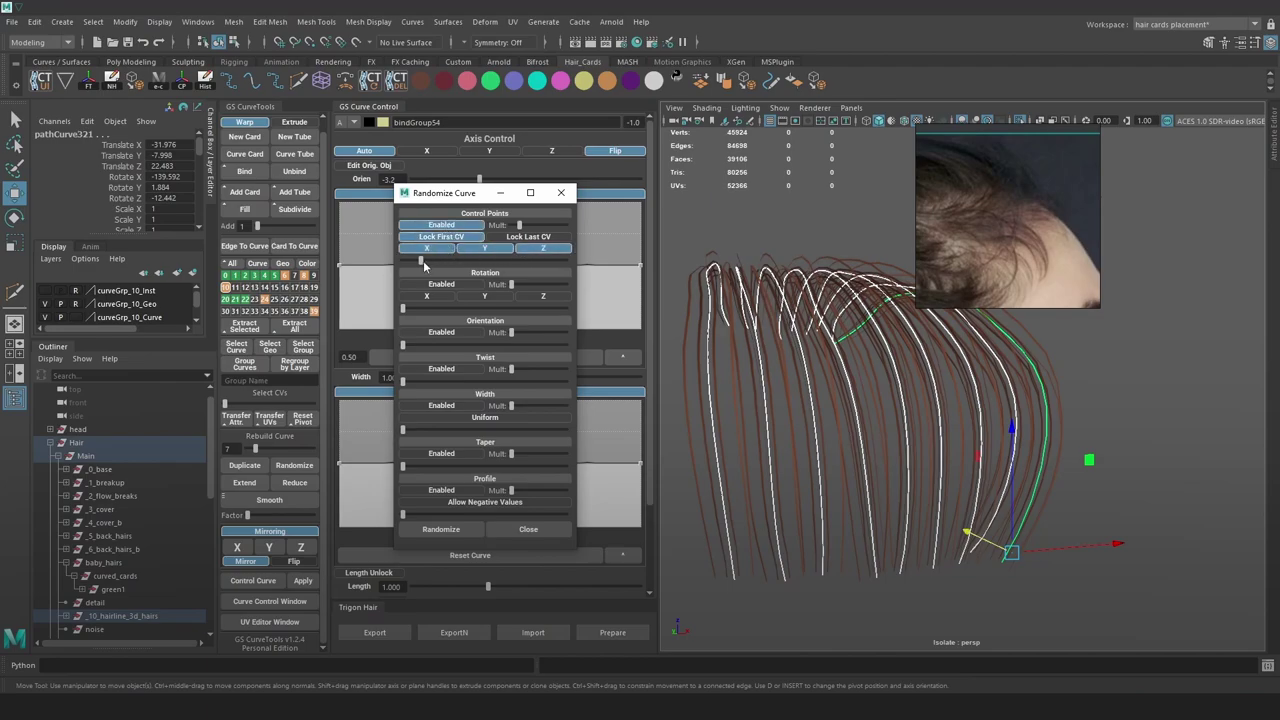
mouse_move(424, 262)
mouse_down()
mouse_move(470, 262)
mouse_move(406, 262)
mouse_up()
click(441, 530)
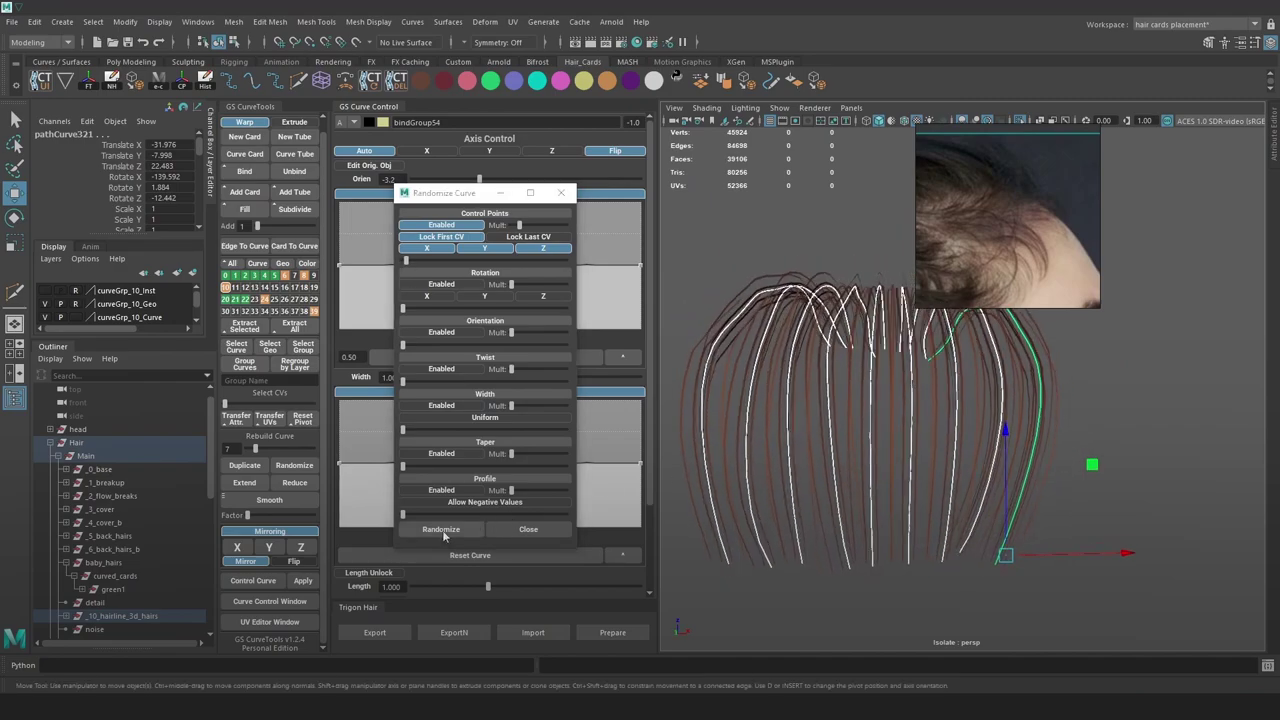
click(443, 531)
click(1123, 430)
alt+drag(1063, 427, 1024, 451)
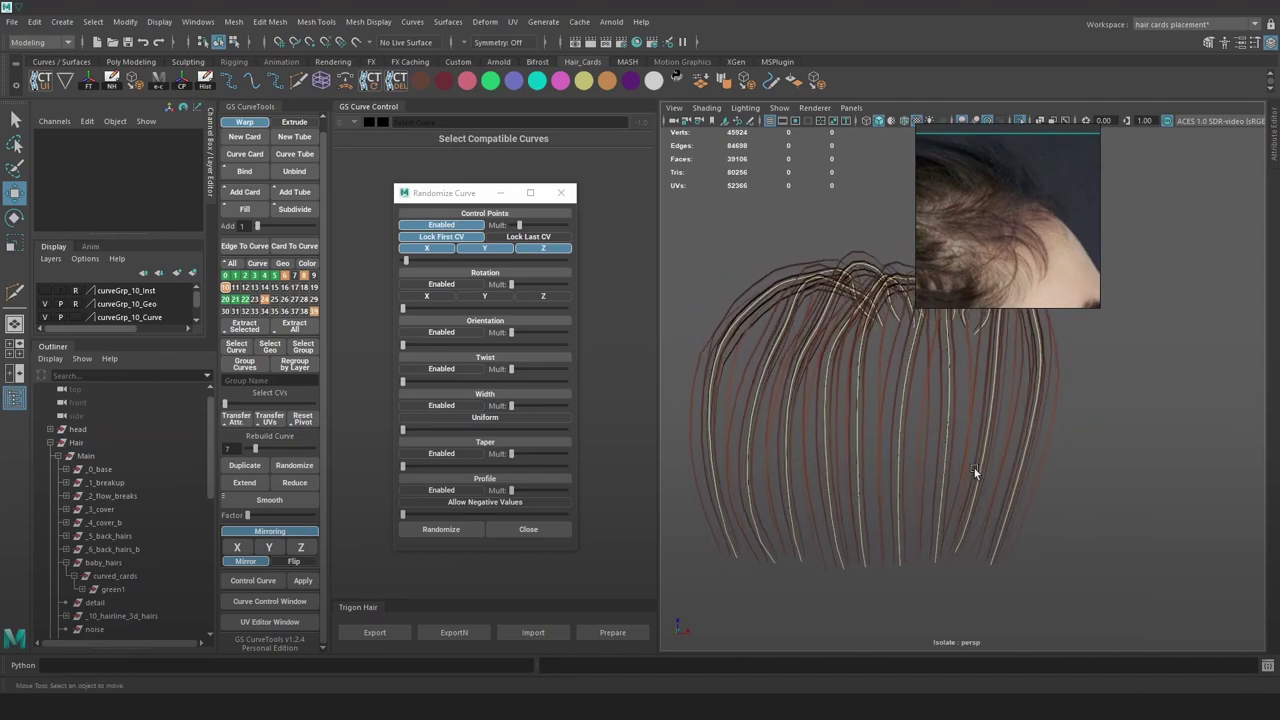
Step: Enter control vertex editing on the bindGroup62 hairline clump's path curve and reposition its vertices individually
click(978, 468)
right_drag(978, 560, 930, 515)
click(968, 547)
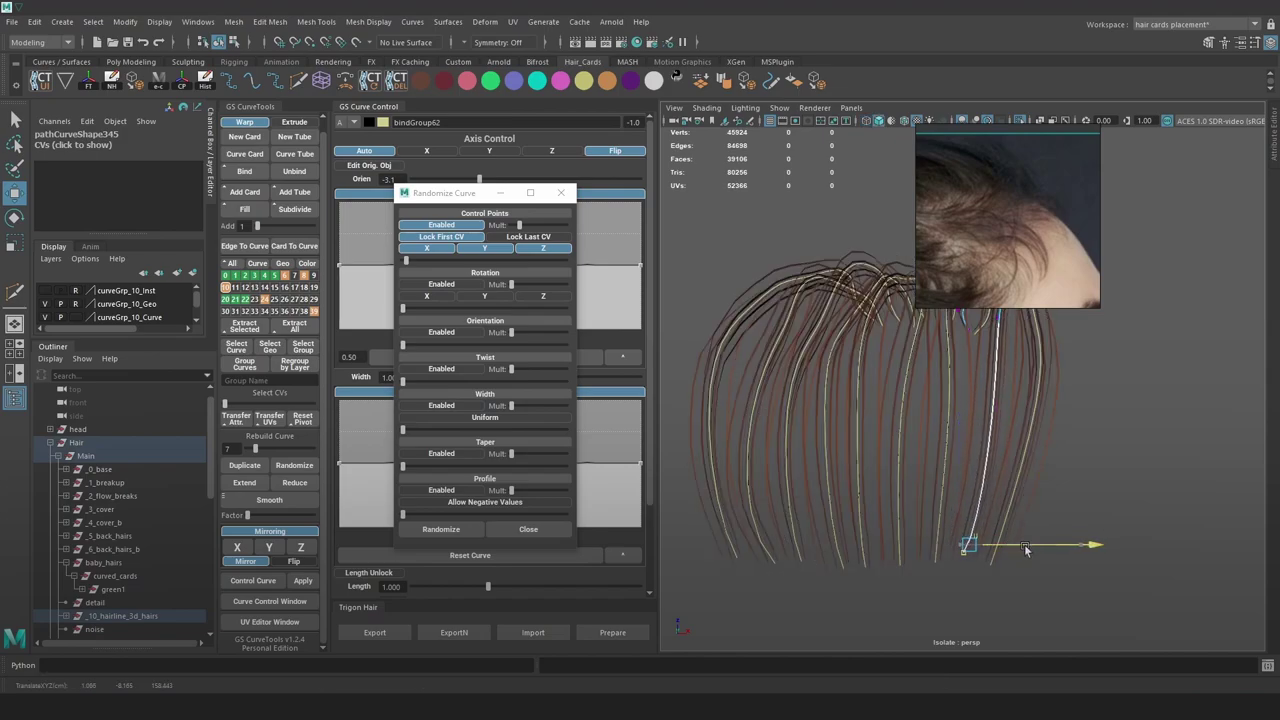
mouse_move(1044, 470)
alt+mouse_down()
mouse_move(965, 360)
mouse_move(1006, 400)
mouse_move(922, 403)
mouse_move(950, 266)
alt+mouse_up()
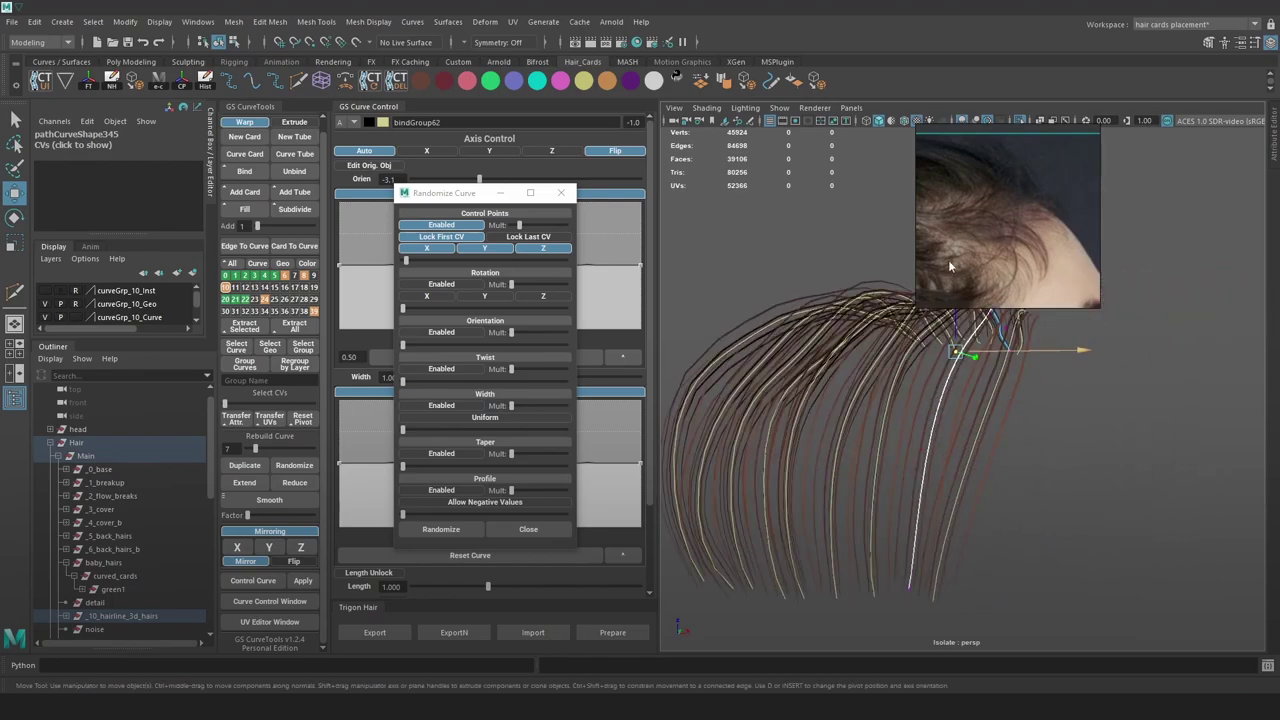
Step: Leave the isolated view and component editing, and examine how the hairline clumps sit against the full hairstyle along the forehead
click(1020, 120)
alt+drag(960, 380, 987, 424)
right_click(876, 430)
click(974, 357)
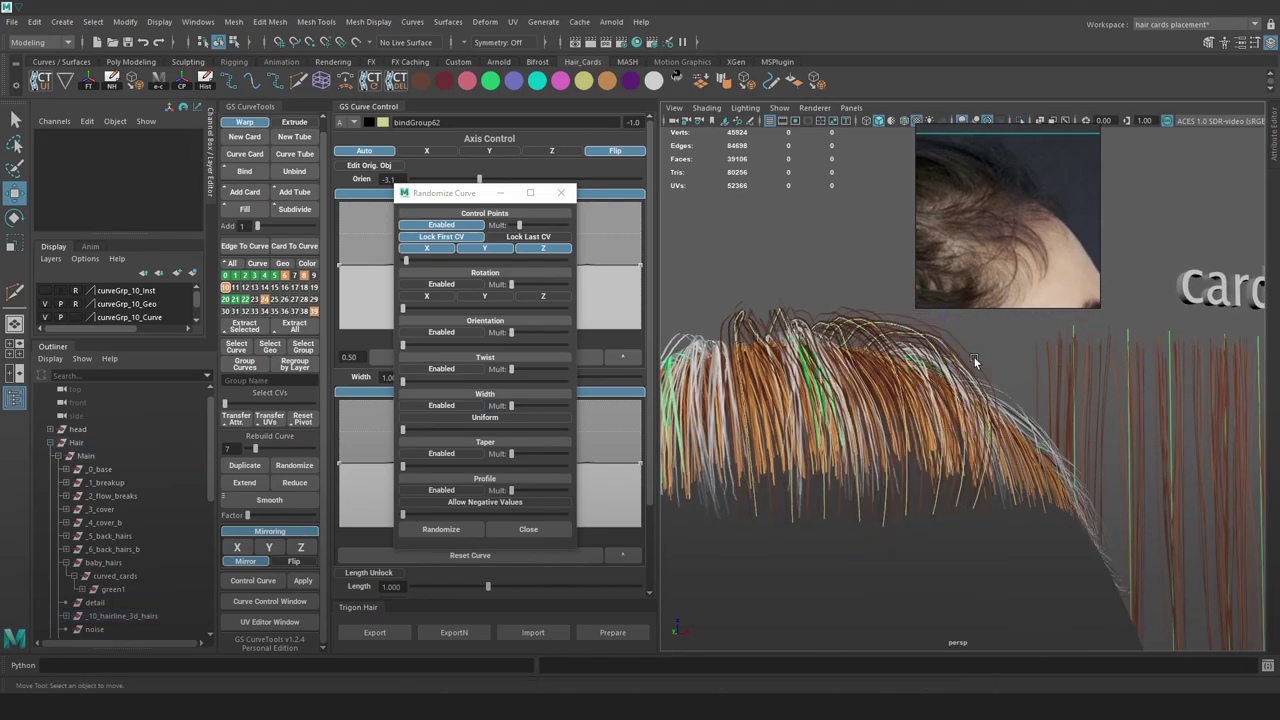
alt+drag(974, 357, 818, 387)
alt+right_drag(818, 387, 925, 400)
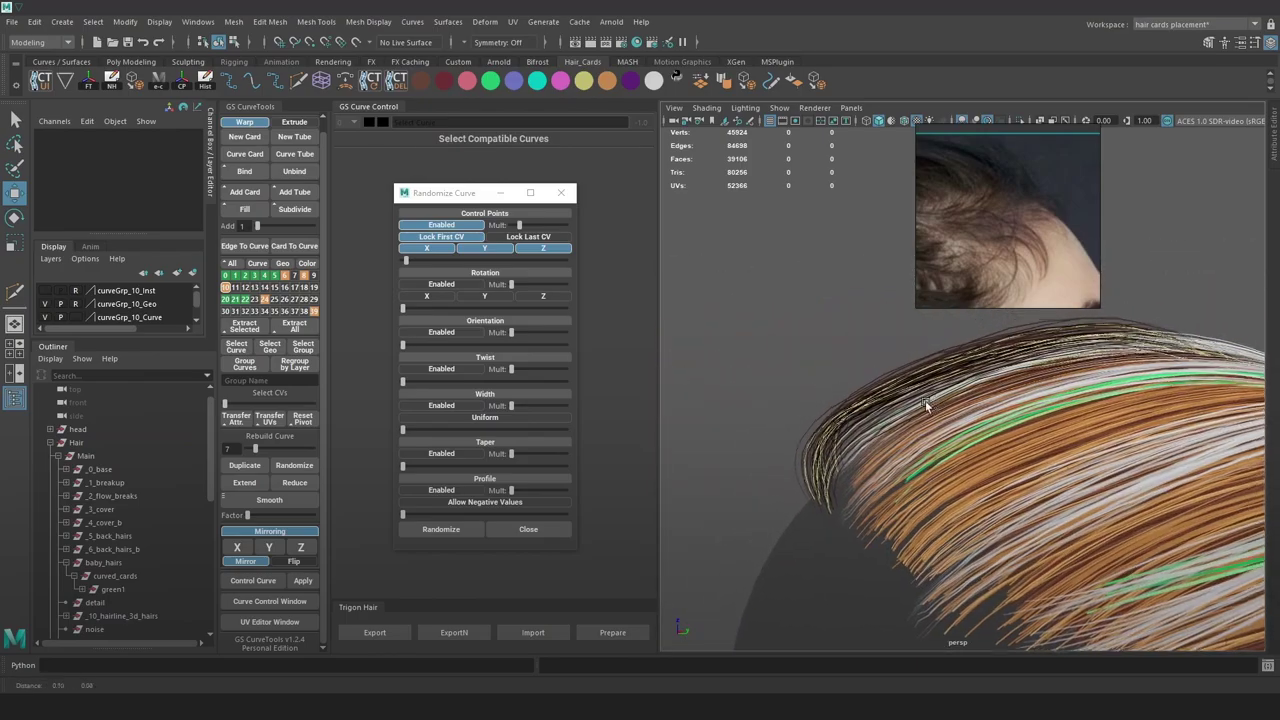
alt+drag(925, 400, 1028, 388)
alt+right_drag(1034, 389, 966, 447)
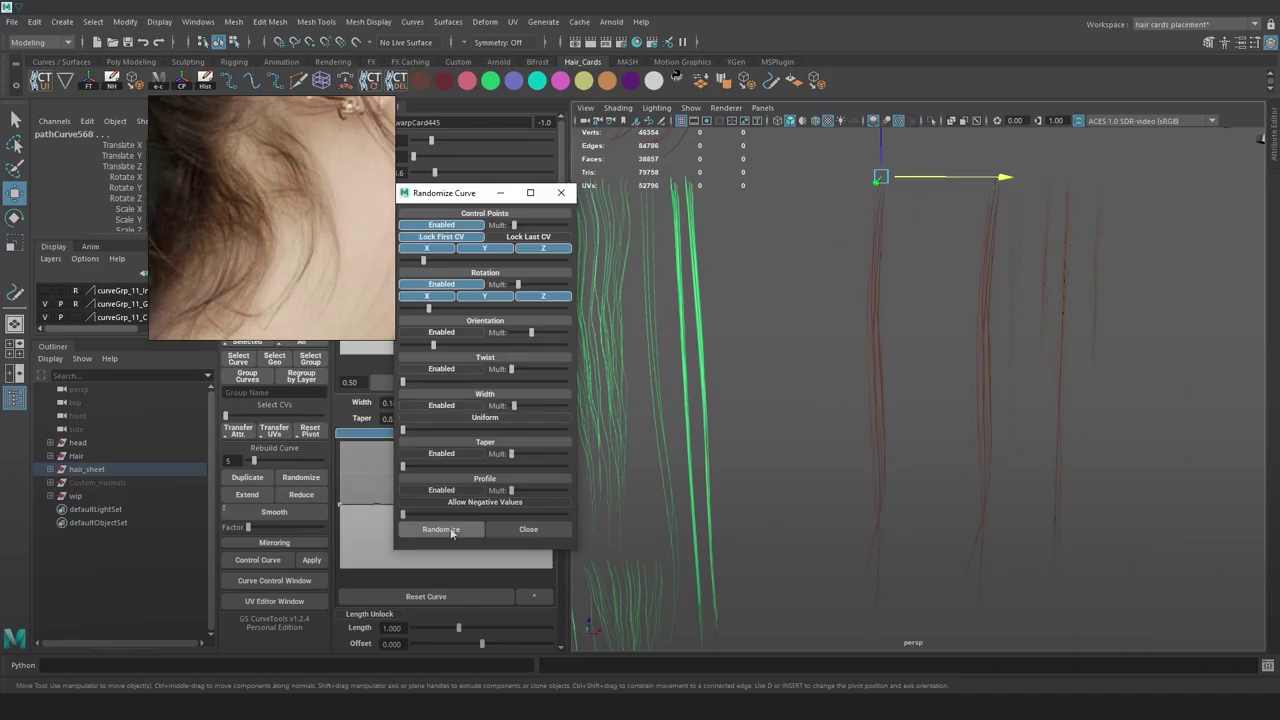
Step: Randomize the control points and rotation of the thin wispy cards on X, Y and Z with the first CV locked
click(445, 529)
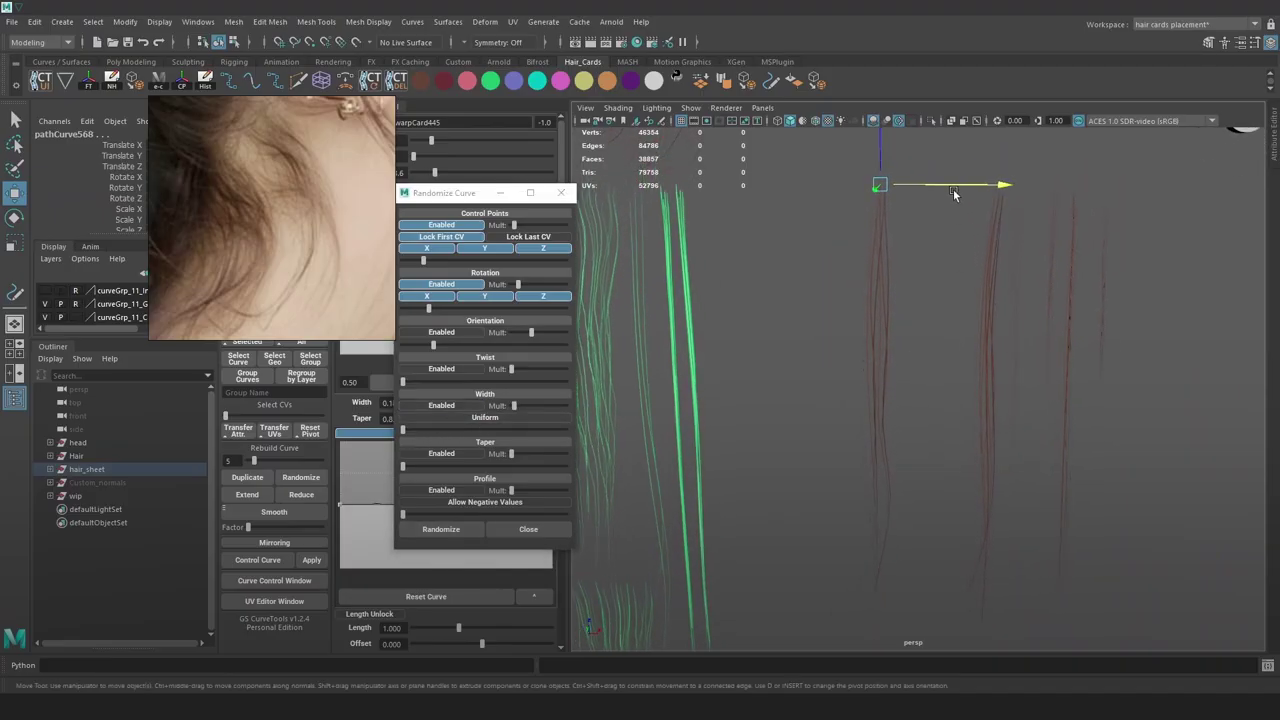
key(4)
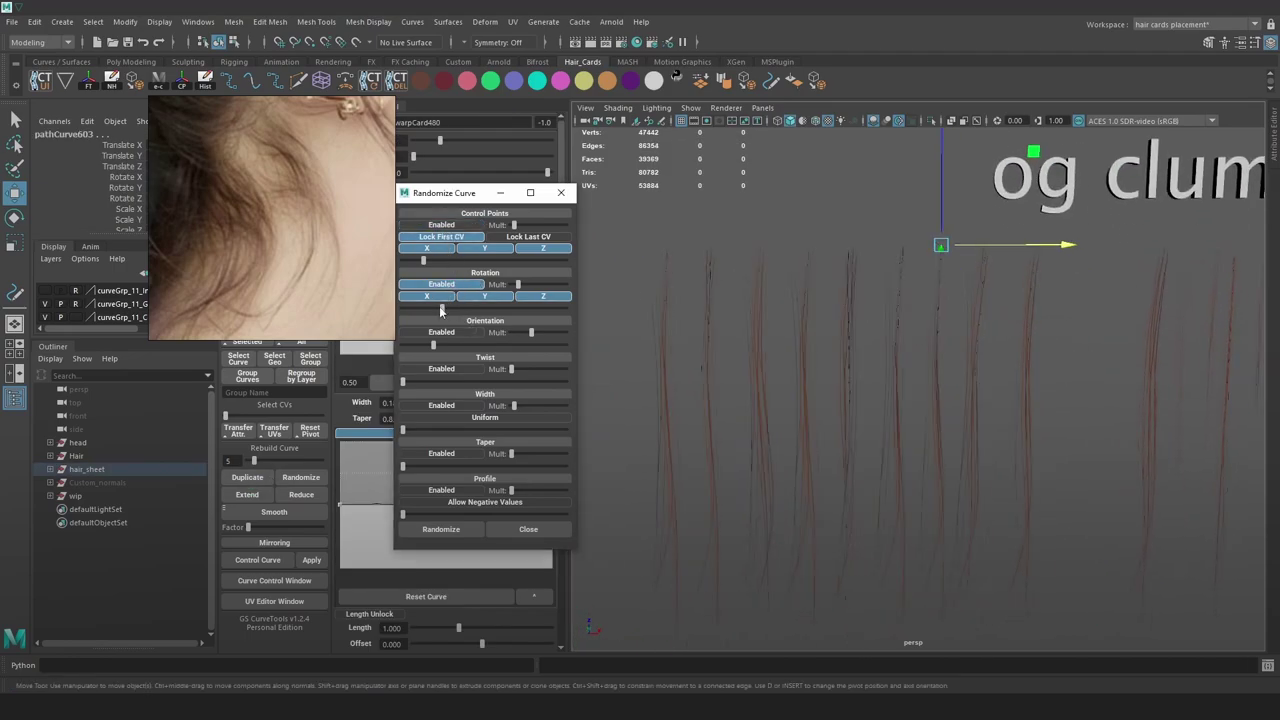
Step: Lower the wispy cards' rotation randomization, then disable rotation and randomize their control points more strongly on X, Y and Z
drag(533, 285, 513, 285)
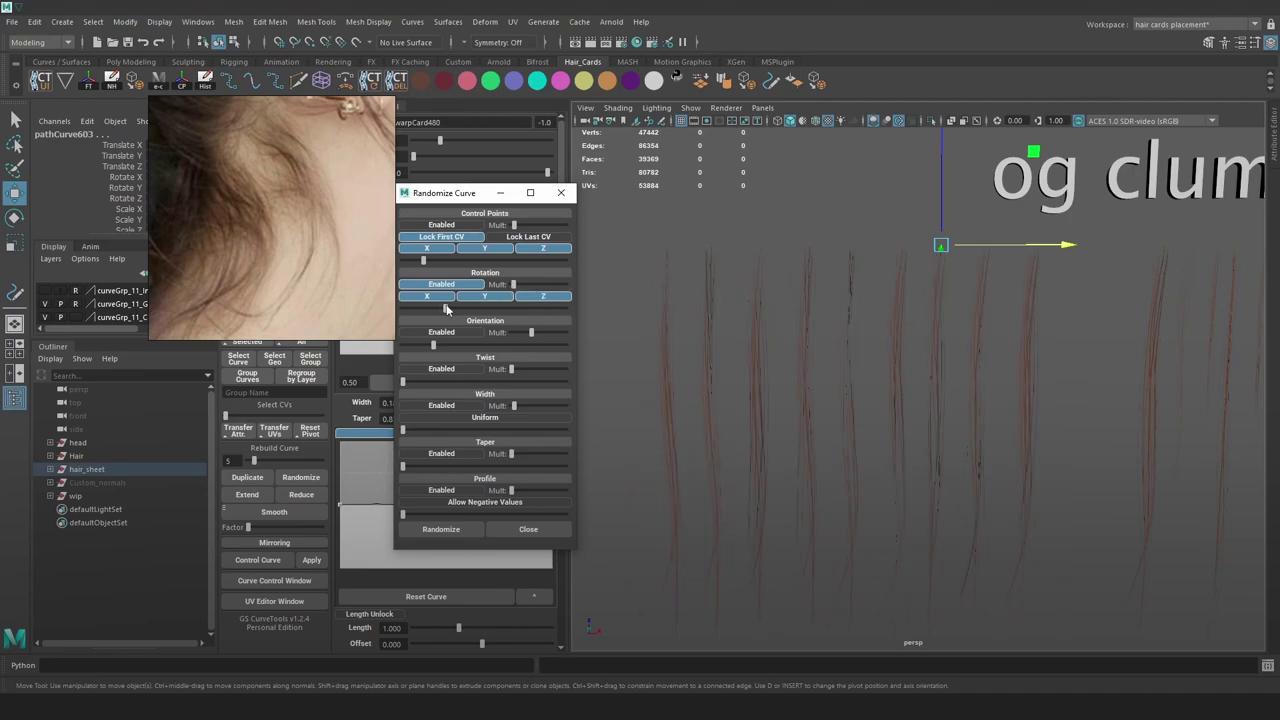
click(441, 225)
click(441, 284)
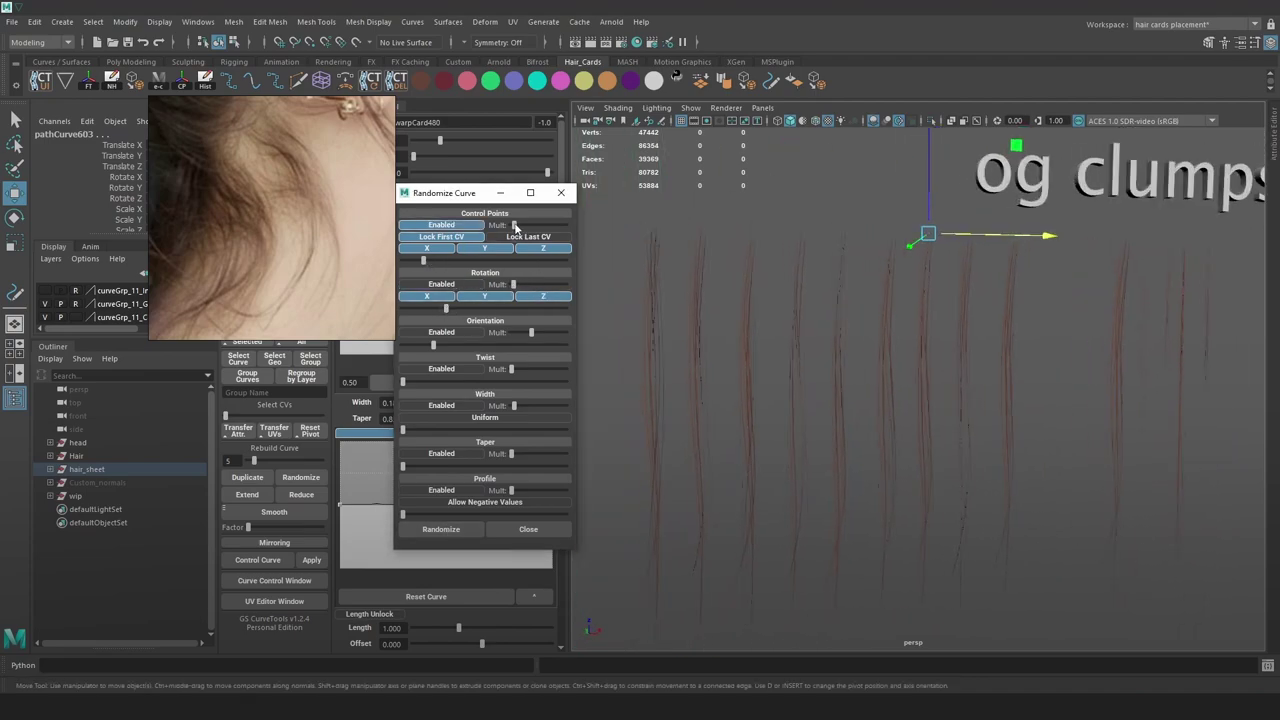
drag(488, 260, 479, 260)
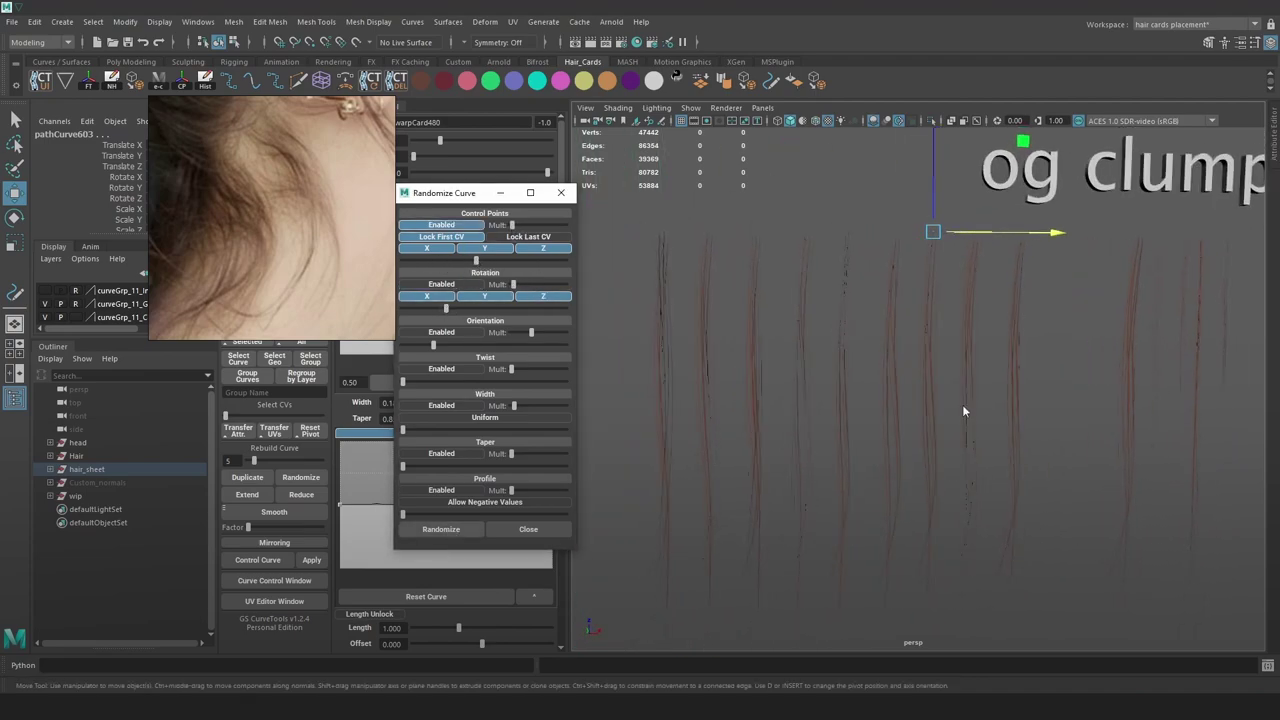
click(980, 348)
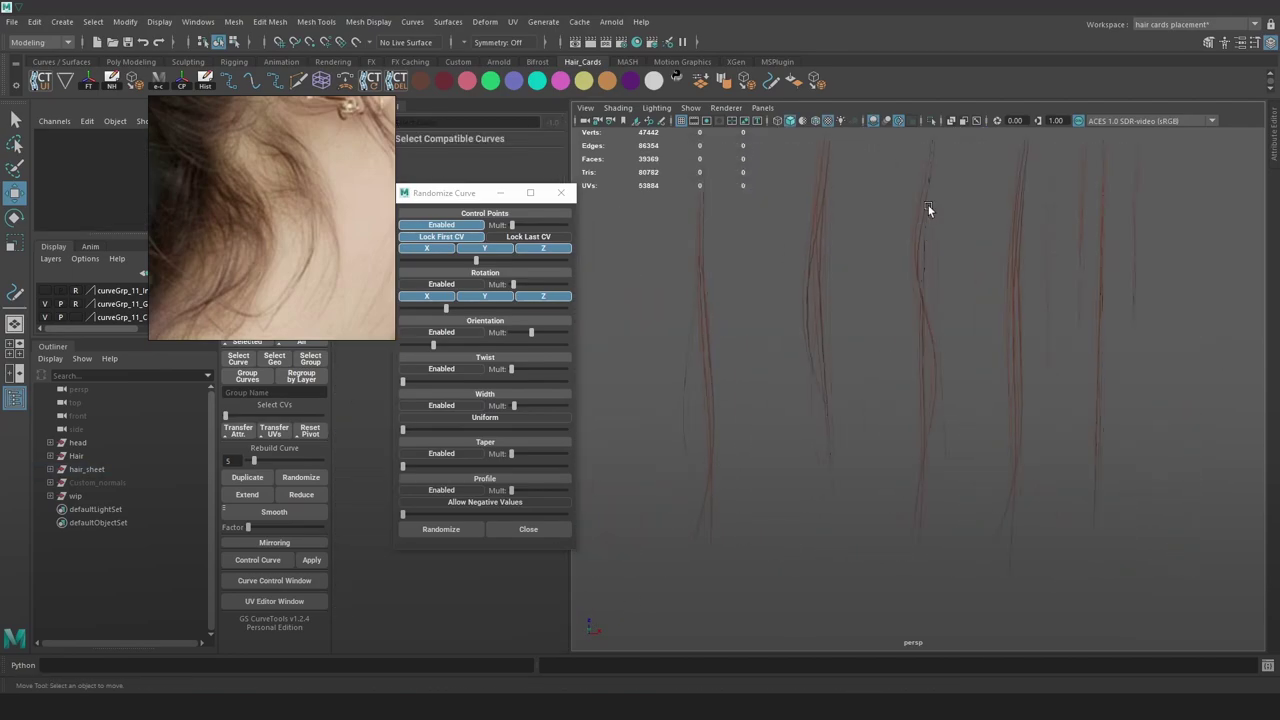
alt+drag(928, 205, 862, 323)
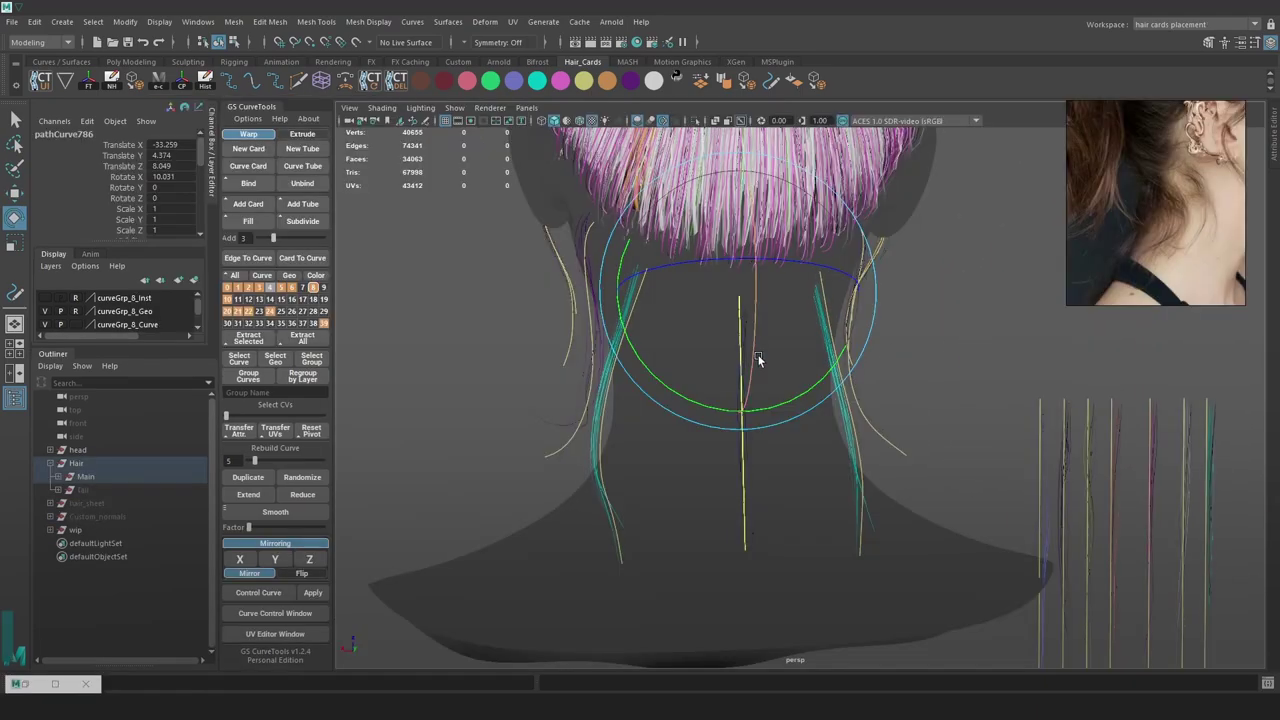
Step: Rotate the central nape baby-hair curve to 14.867 on X and enter control vertex editing on it
alt+drag(758, 360, 756, 314)
key(4)
key(w)
key(F8)
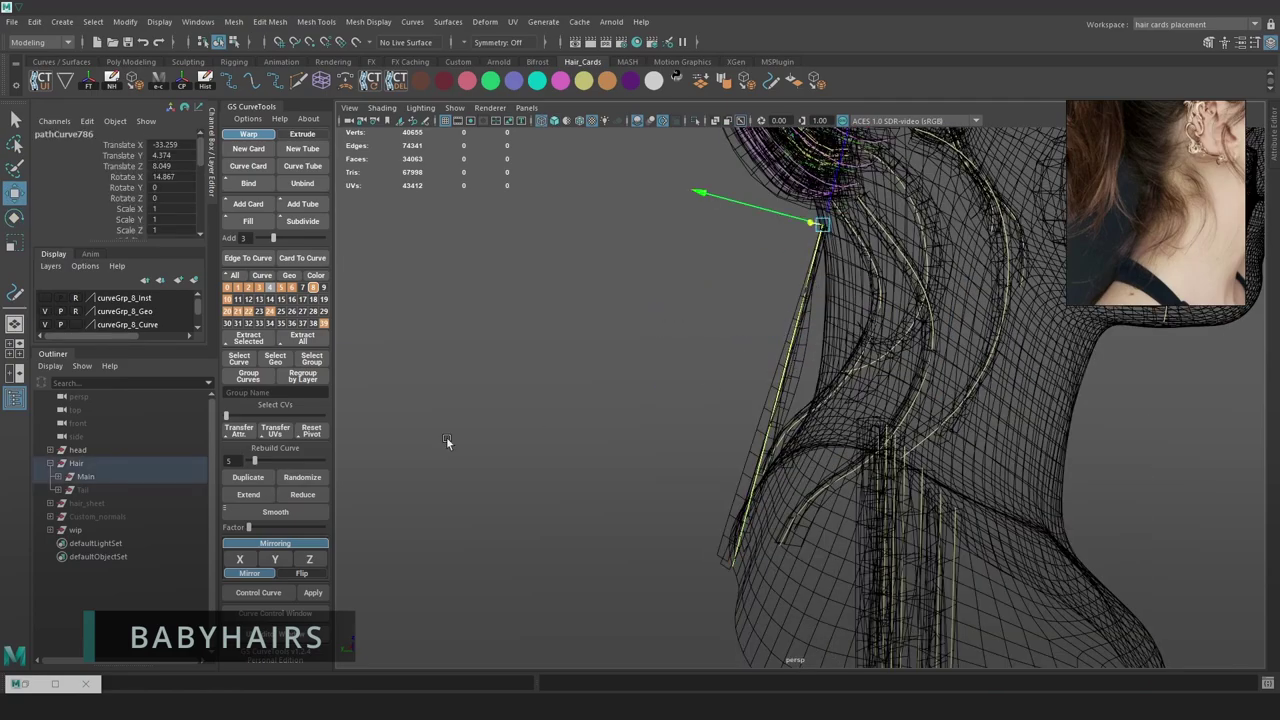
drag(235, 420, 277, 420)
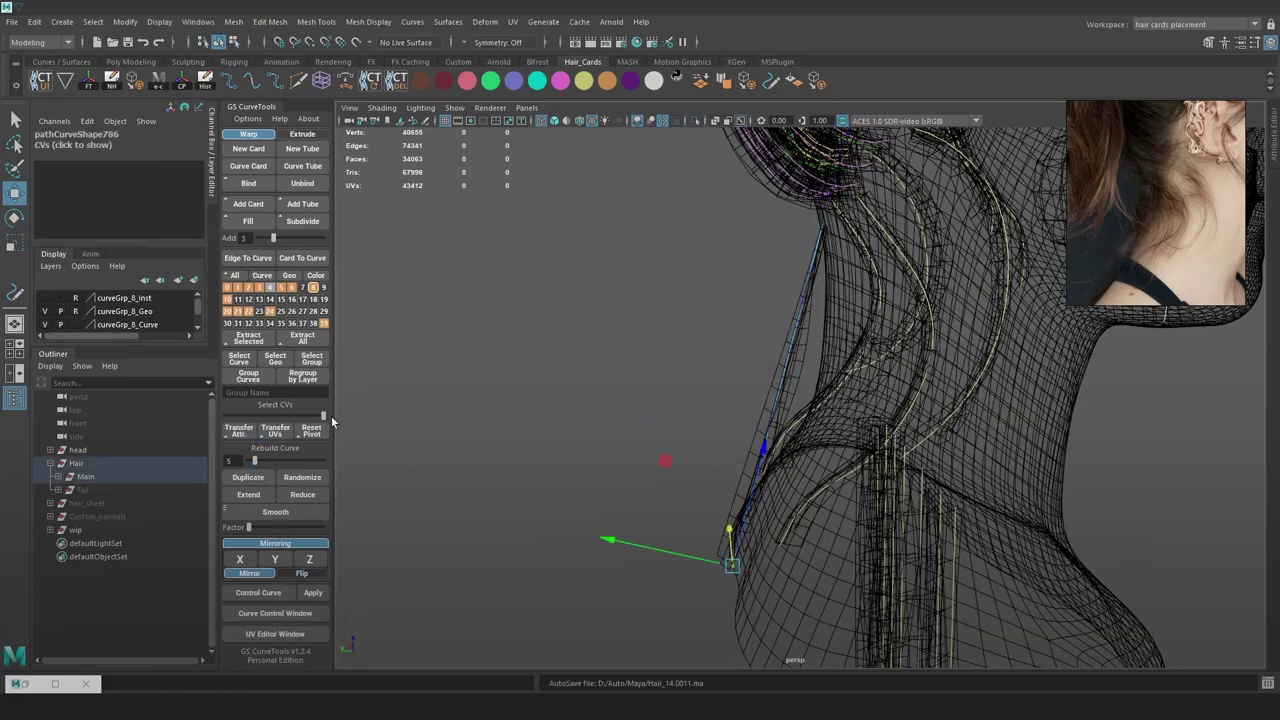
right_drag(643, 254, 767, 322)
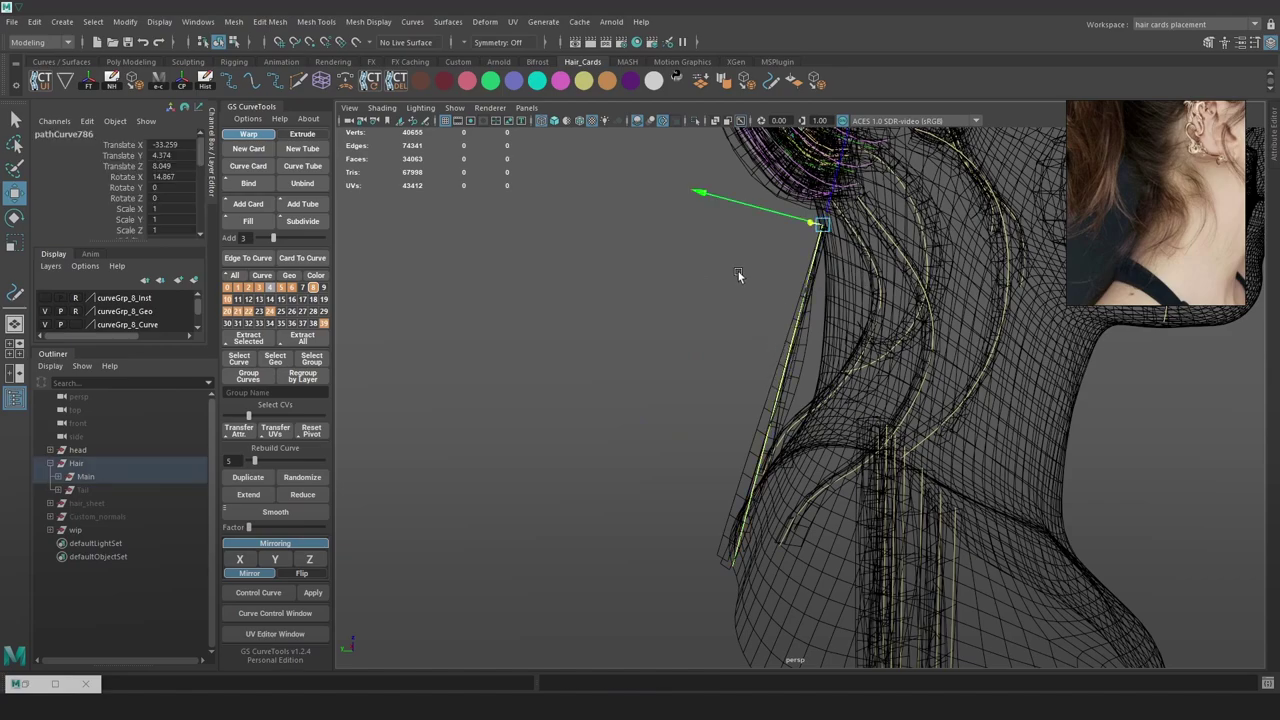
alt+drag(729, 360, 789, 325)
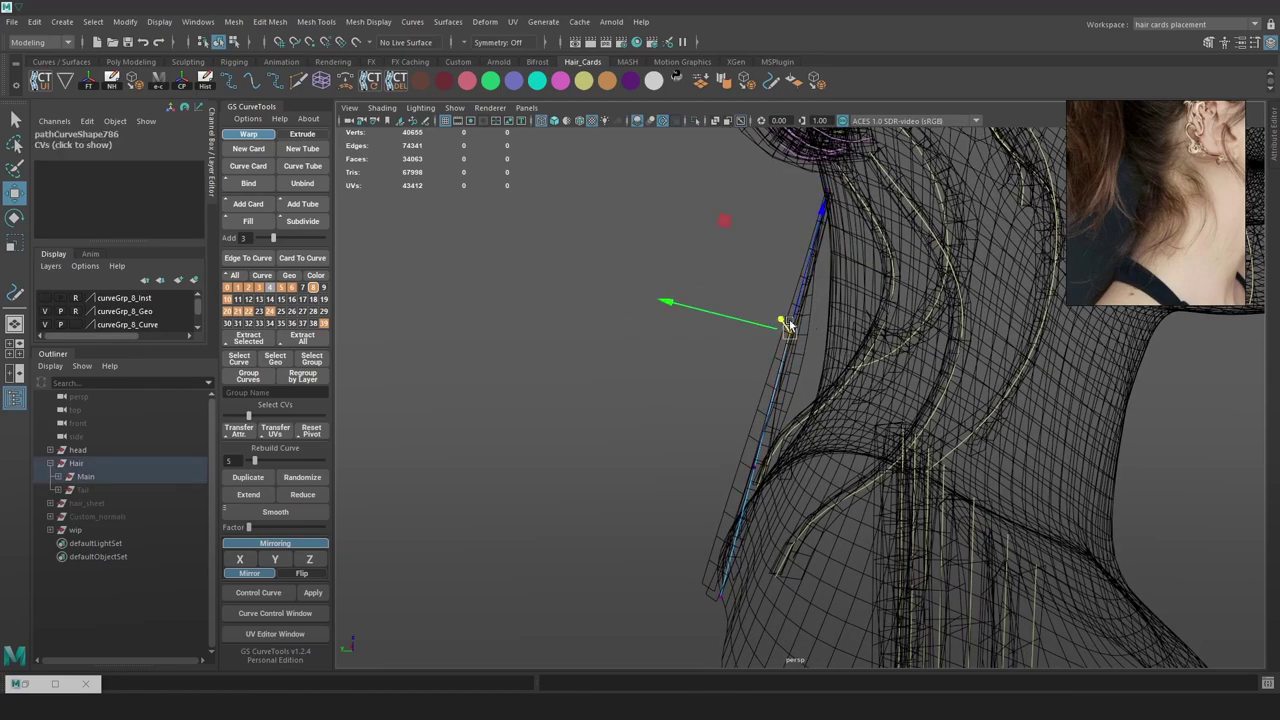
key(5)
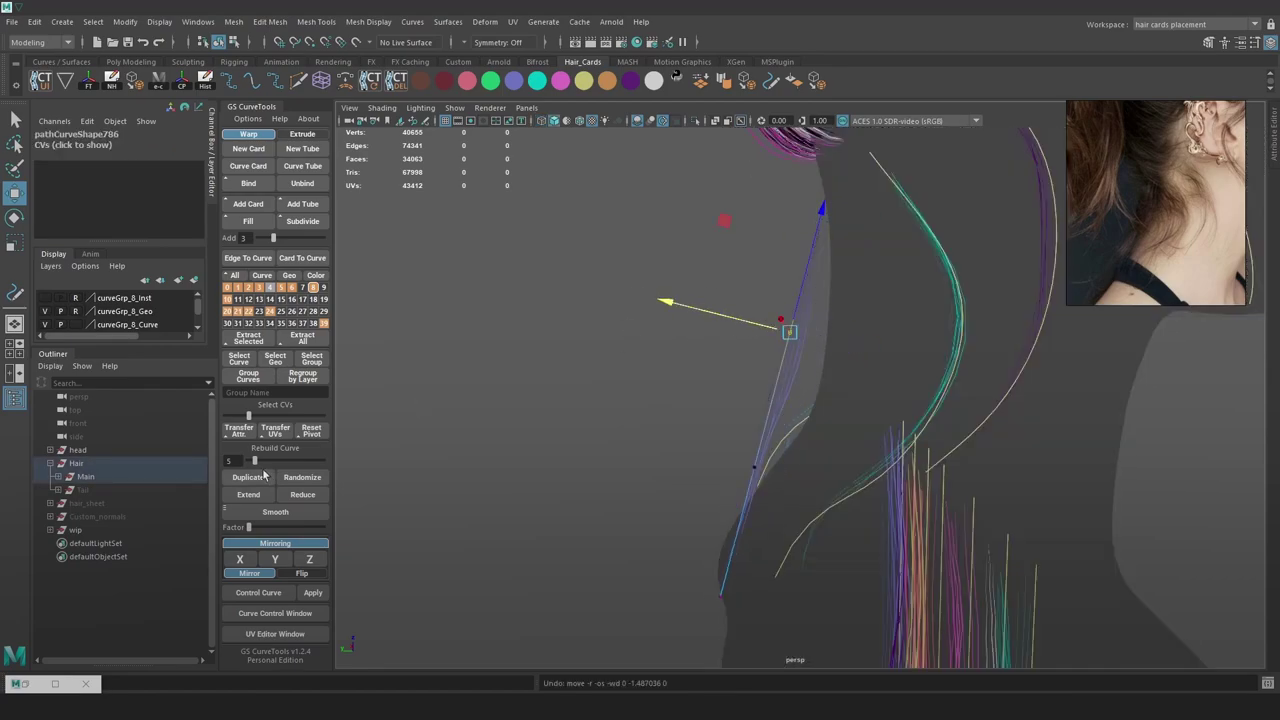
Step: Rebuild the nape curve with 7 points and reshape its middle vertices to follow the back of the neck
drag(255, 461, 260, 462)
drag(250, 416, 258, 416)
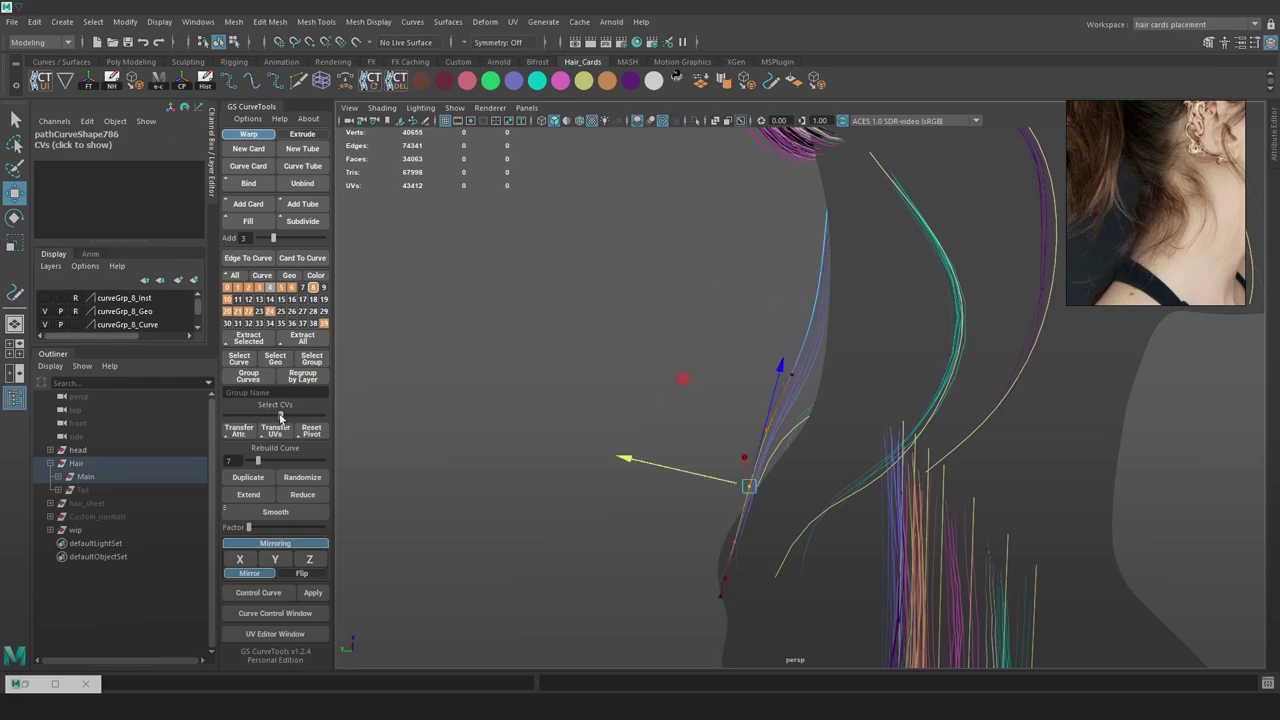
alt+drag(793, 443, 829, 433)
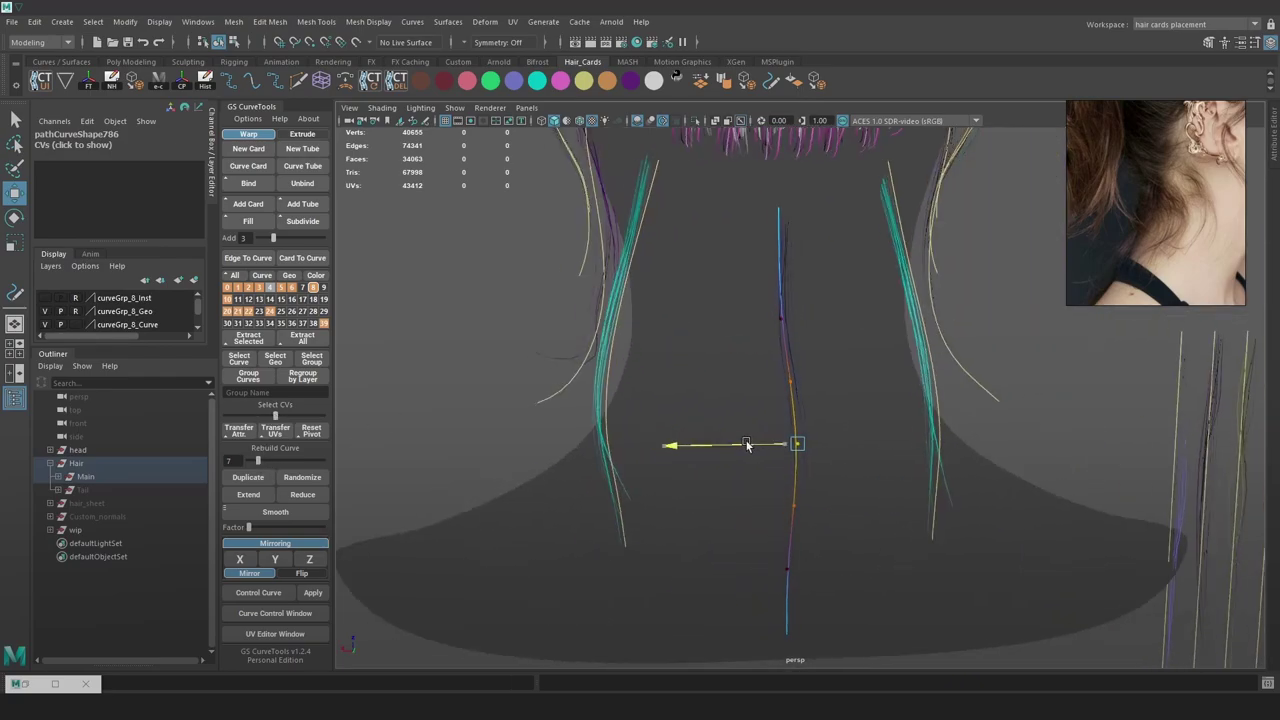
Step: Undo the latest selection and editing changes on the nape curve
key(ctrl+z)
key(ctrl+z)
key(ctrl+z)
key(ctrl+z)
right_drag(1022, 335, 968, 331)
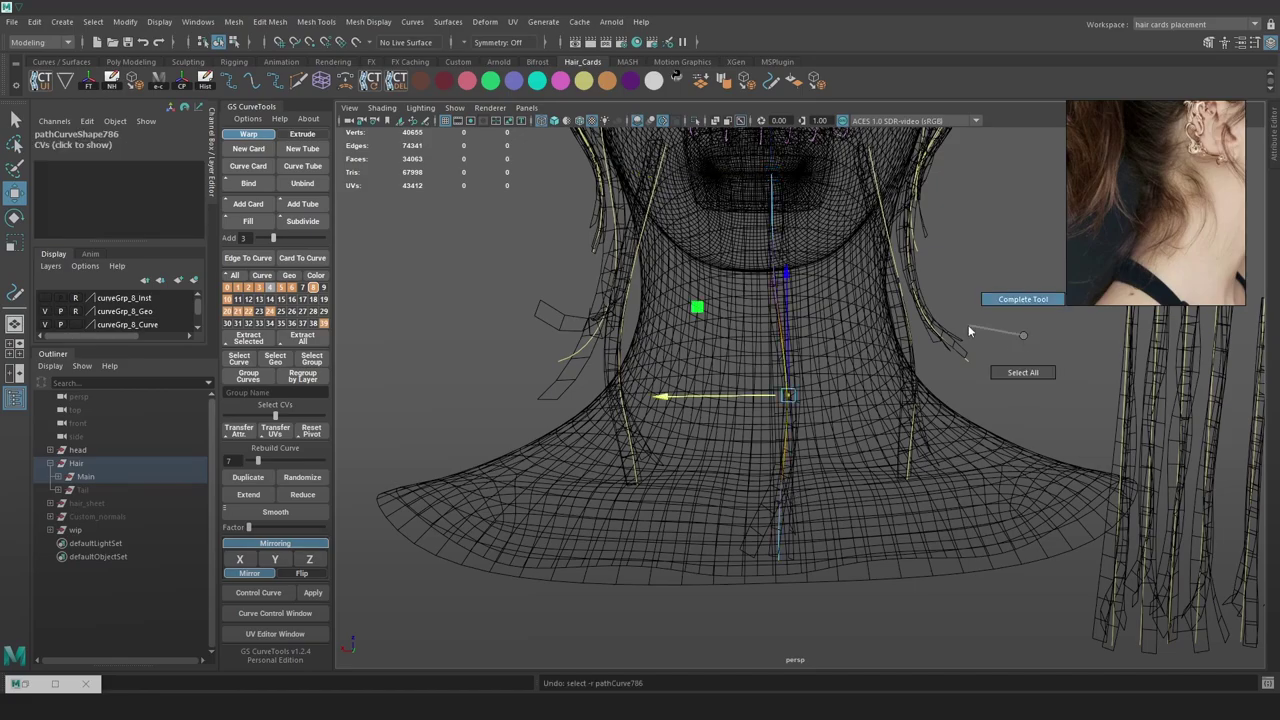
key(ctrl+z)
key(ctrl+z)
Step: Adjust the nape curve's lower control vertices with the rotate and move tools
key(e)
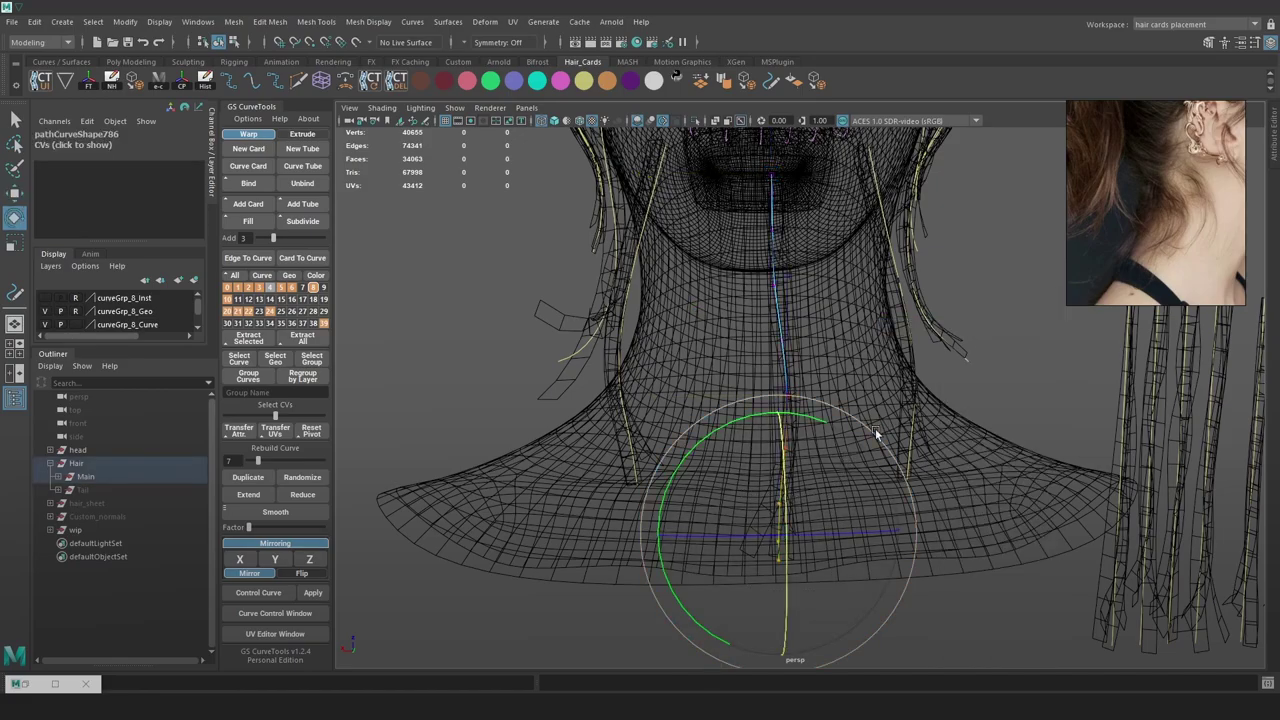
key(w)
click(786, 348)
drag(745, 502, 745, 502)
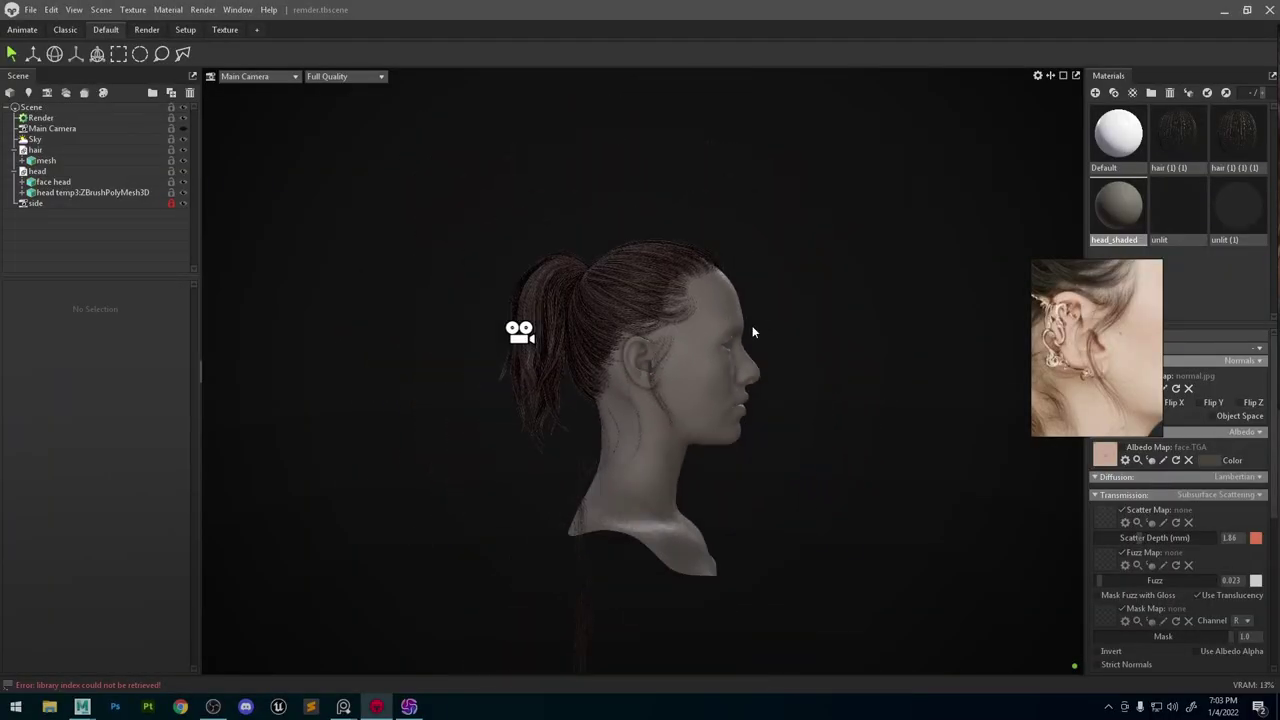
Step: Switch to Marmoset Toolbag and apply the unlit and then the unlit (1) material to the head, comparing the hair in profile
scroll(752, 332, up, 2)
drag(1185, 205, 797, 349)
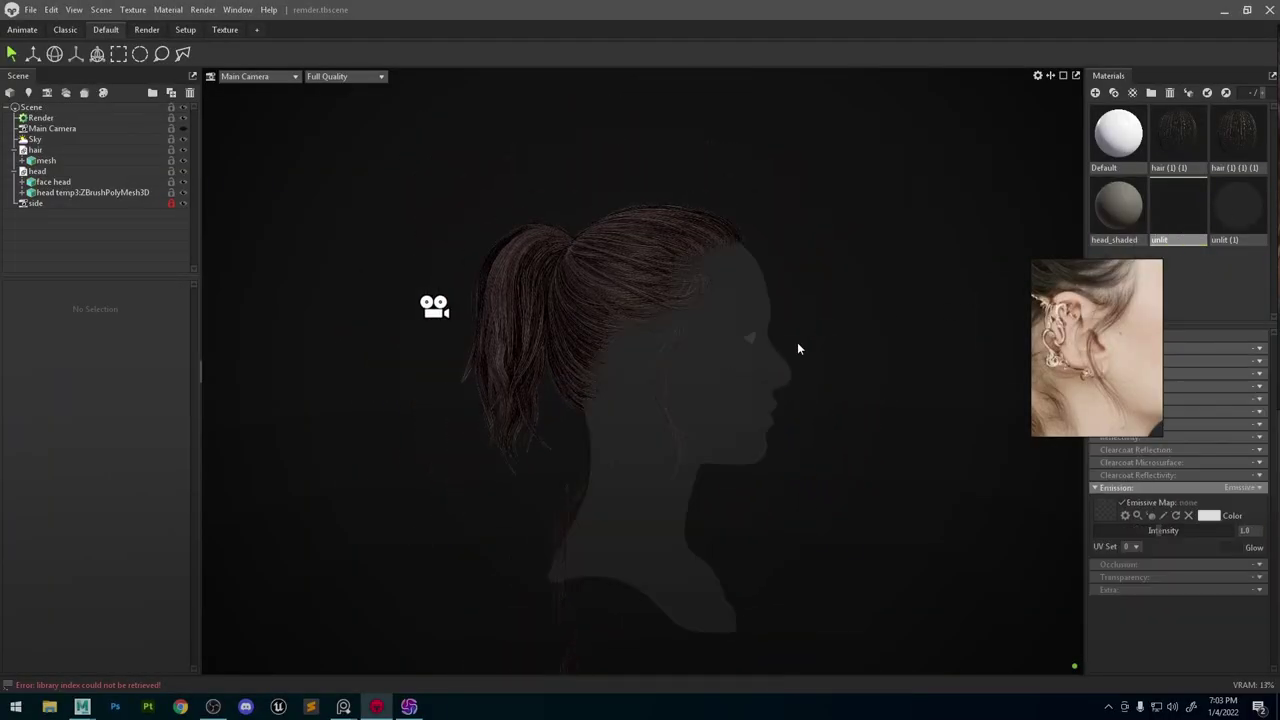
scroll(805, 347, up, 2)
drag(712, 429, 743, 409)
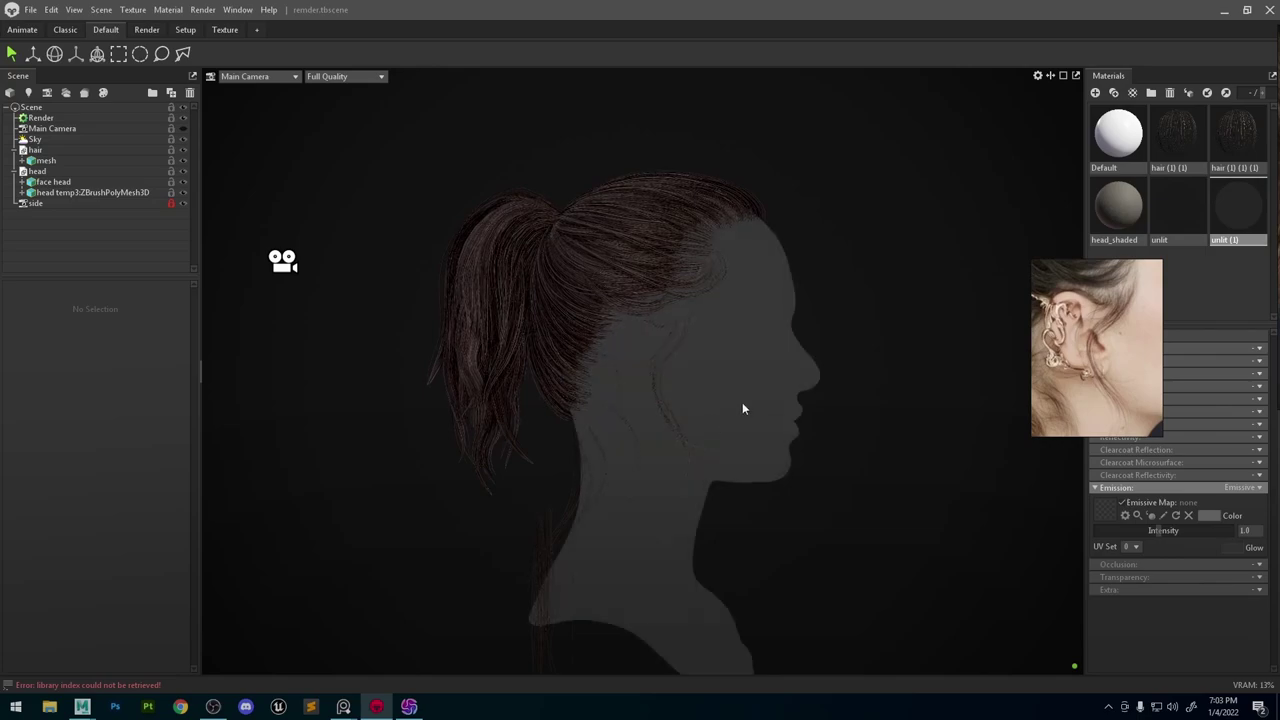
scroll(781, 369, up, 1)
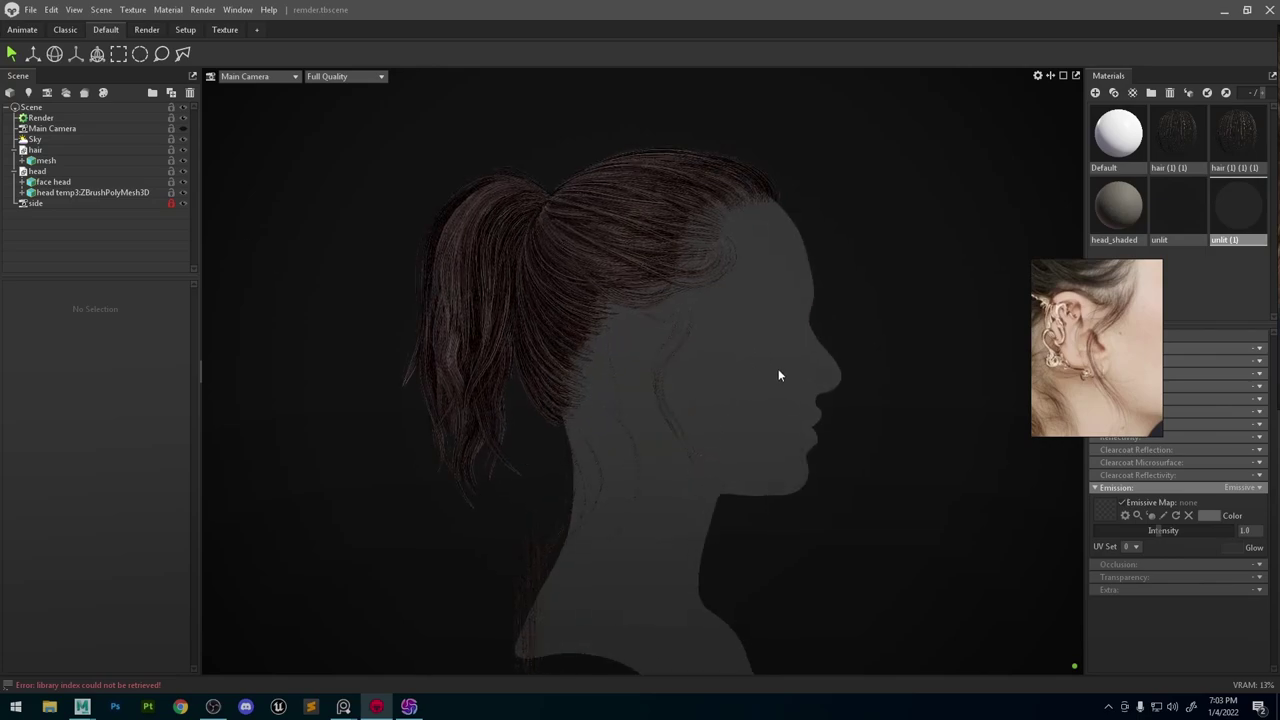
scroll(745, 345, down, 2)
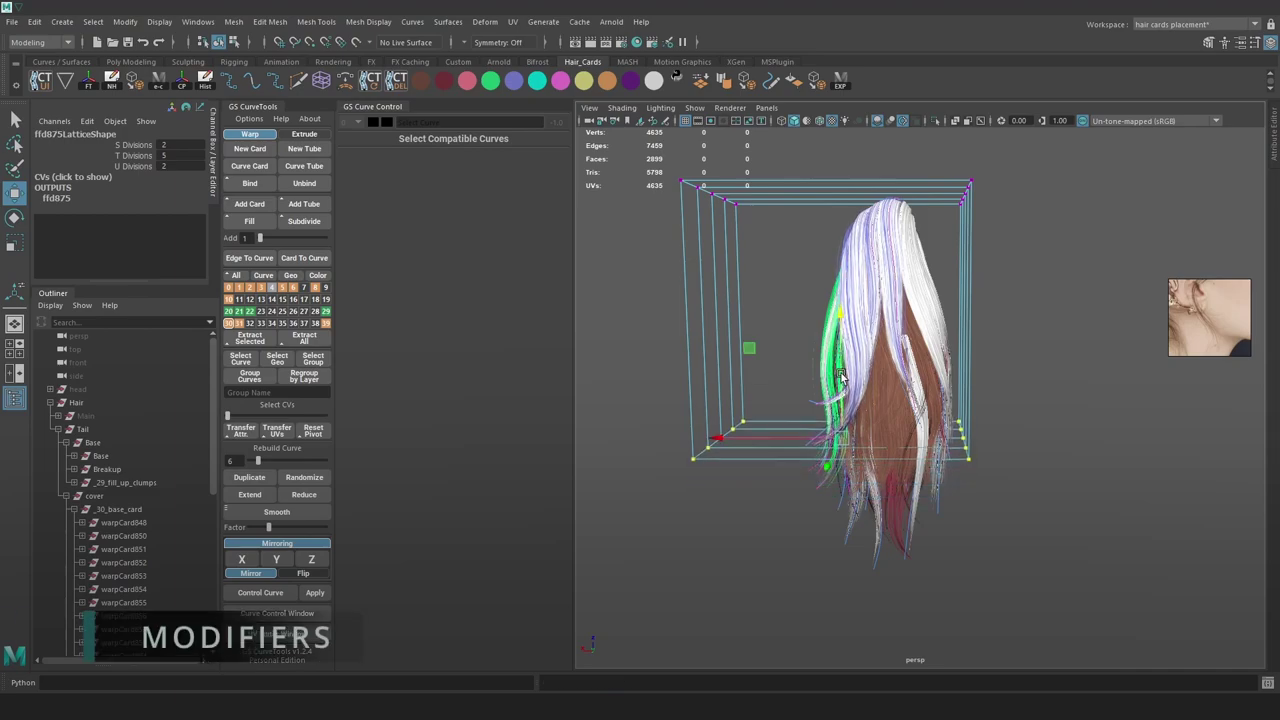
Step: Switch to Maya and try to rotate and shift the bottom row of the ponytail's lattice points
key(e)
drag(875, 455, 815, 449)
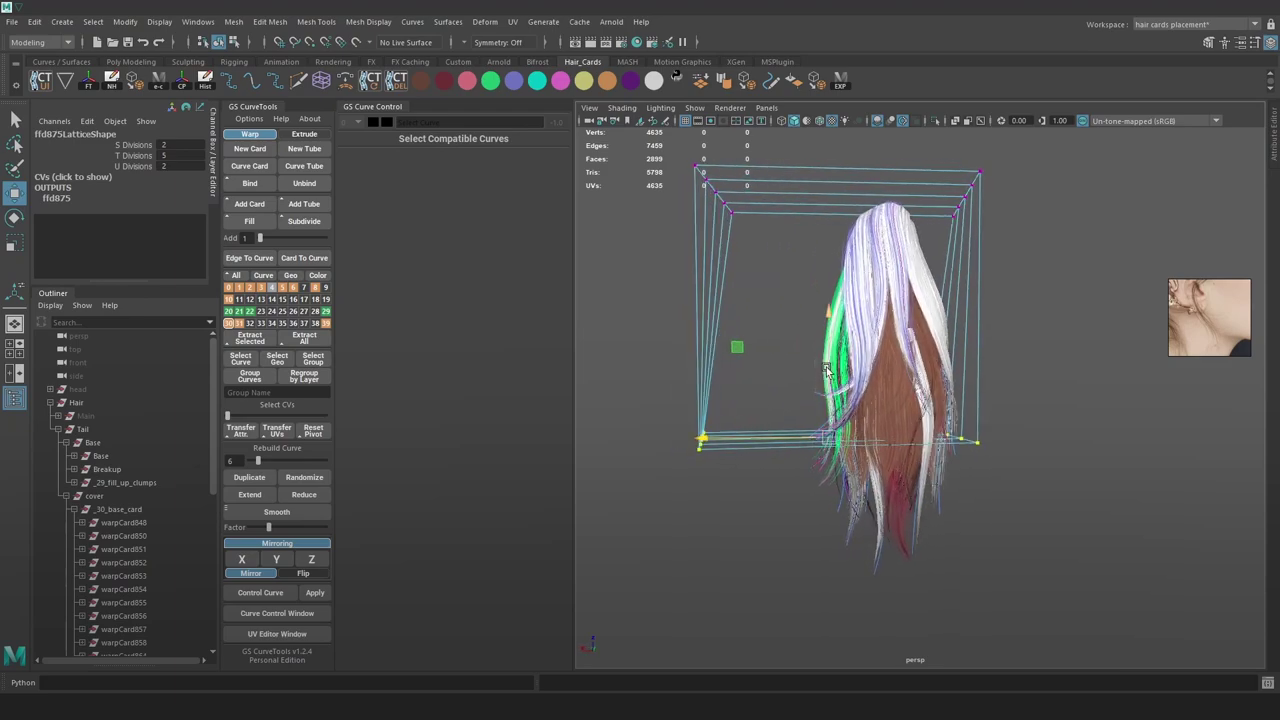
drag(827, 368, 828, 376)
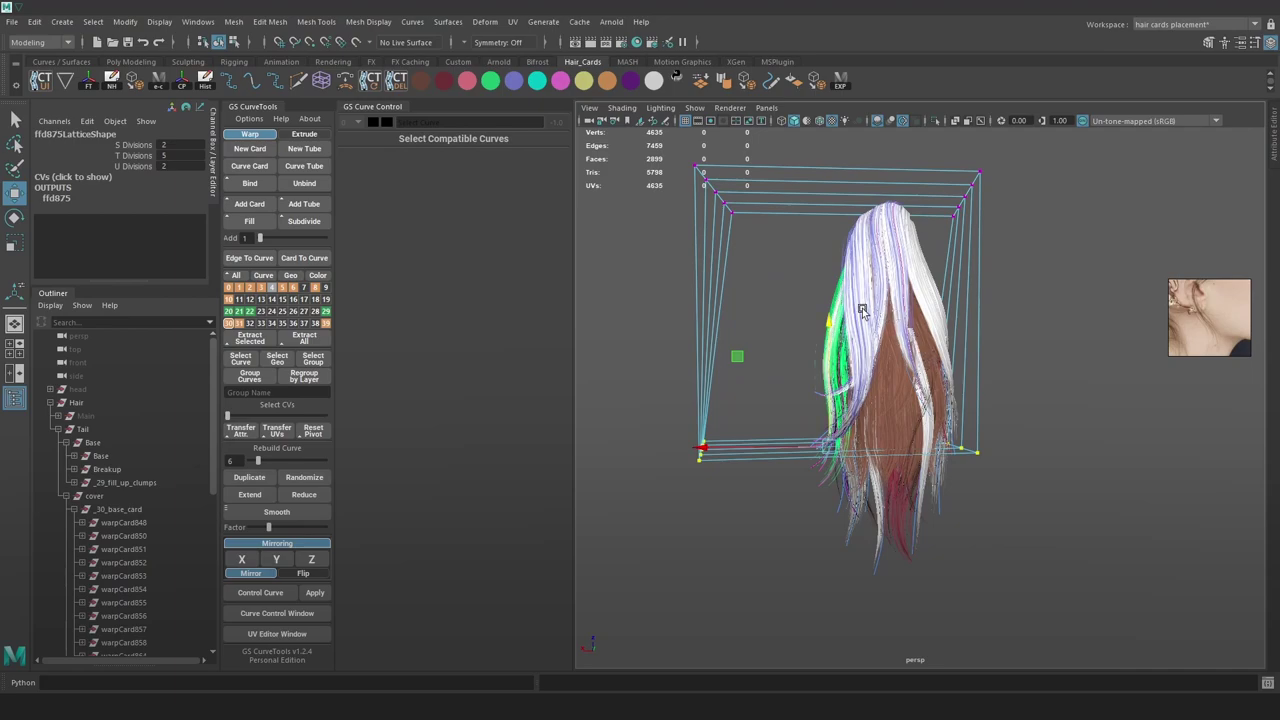
Step: Undo the ponytail's lattice point edits back to the selection of the whole lattice
key(ctrl+z)
key(ctrl+z)
key(ctrl+z)
key(ctrl+z)
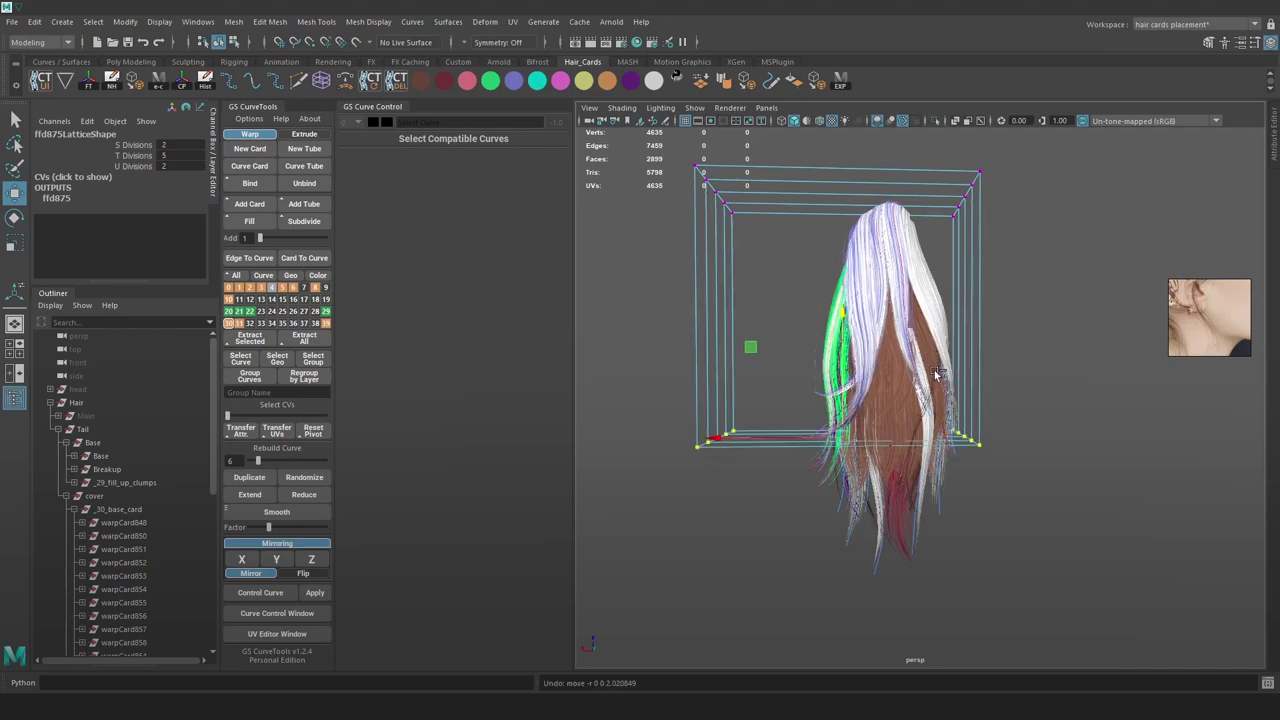
key(ctrl+z)
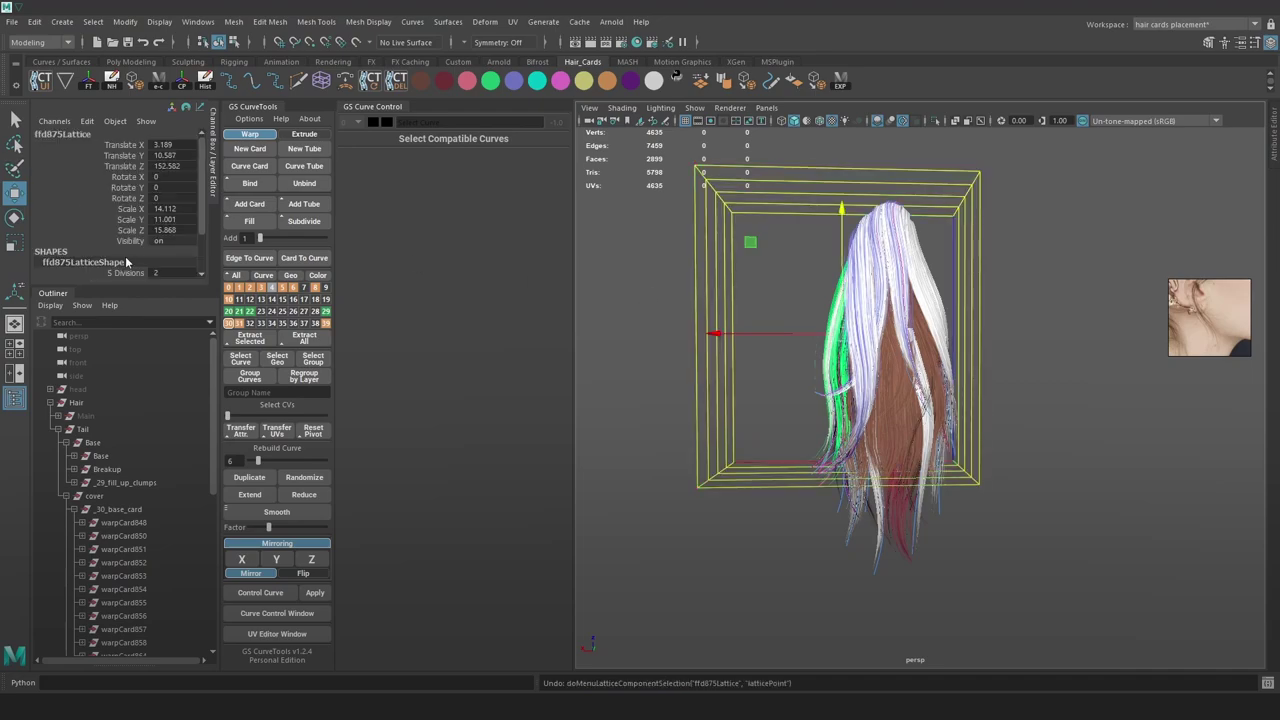
Step: Set the ponytail lattice's U divisions to 5 and enter lattice point editing
scroll(140, 262, down, 1)
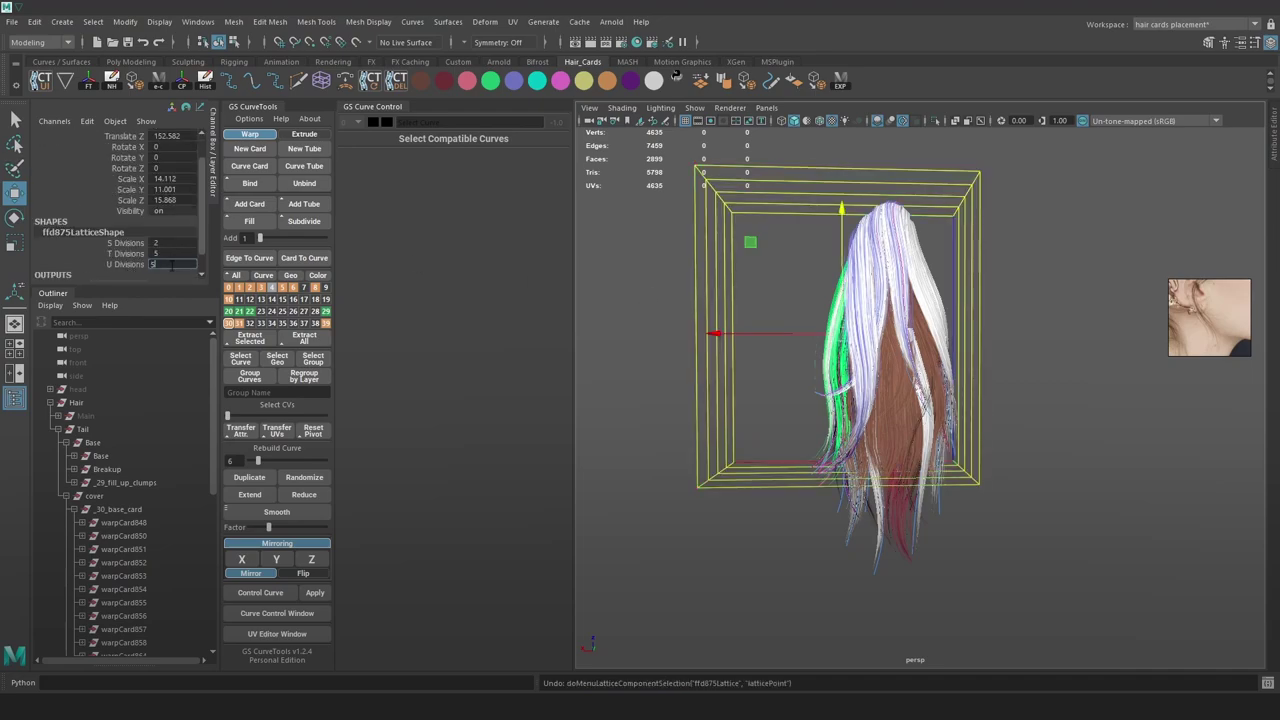
key(Return)
key(F8)
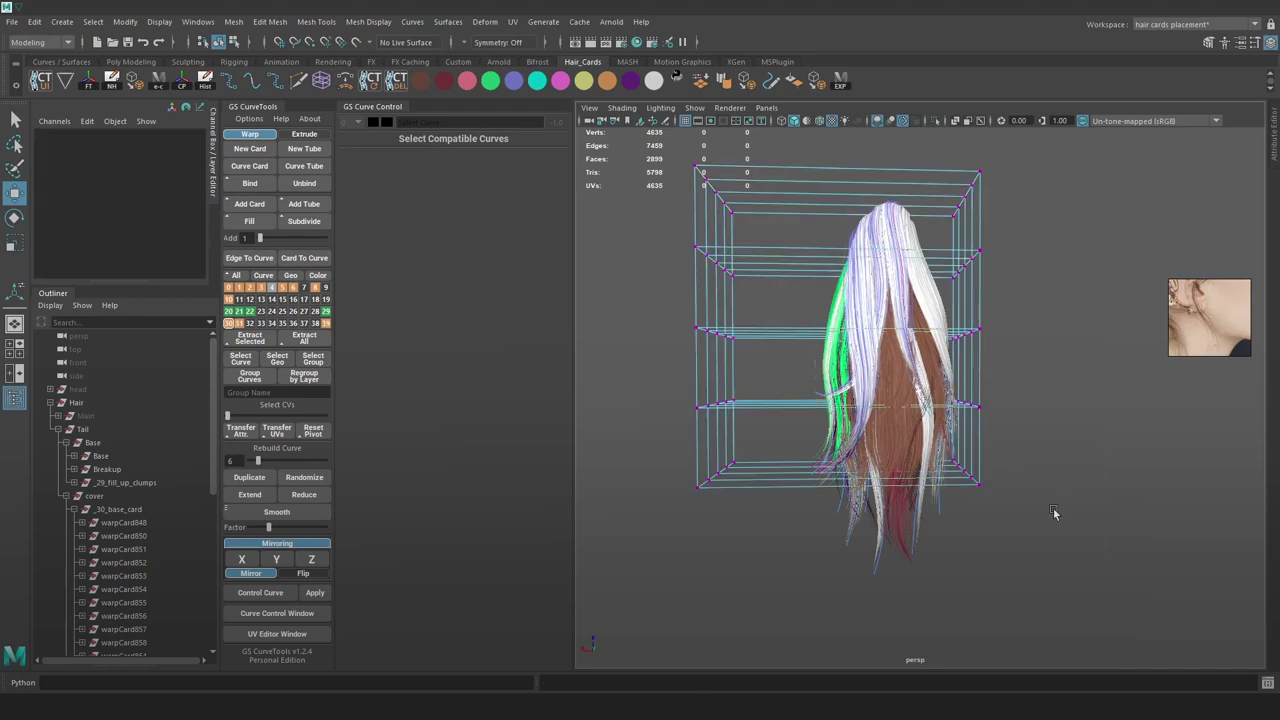
Step: Deform the ponytail by rotating and moving the lower lattice rows and shifting the second row from the top sideways
drag(655, 450, 654, 449)
drag(857, 433, 830, 445)
key(e)
key(w)
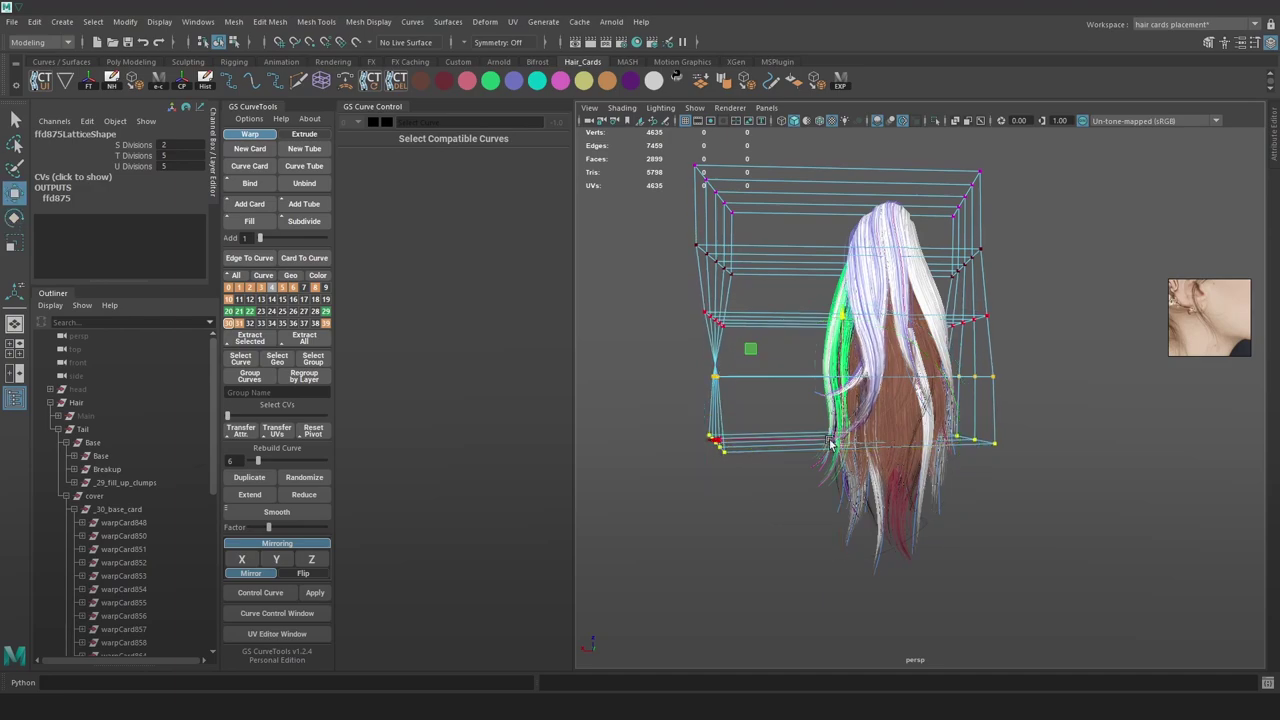
key(ctrl+z)
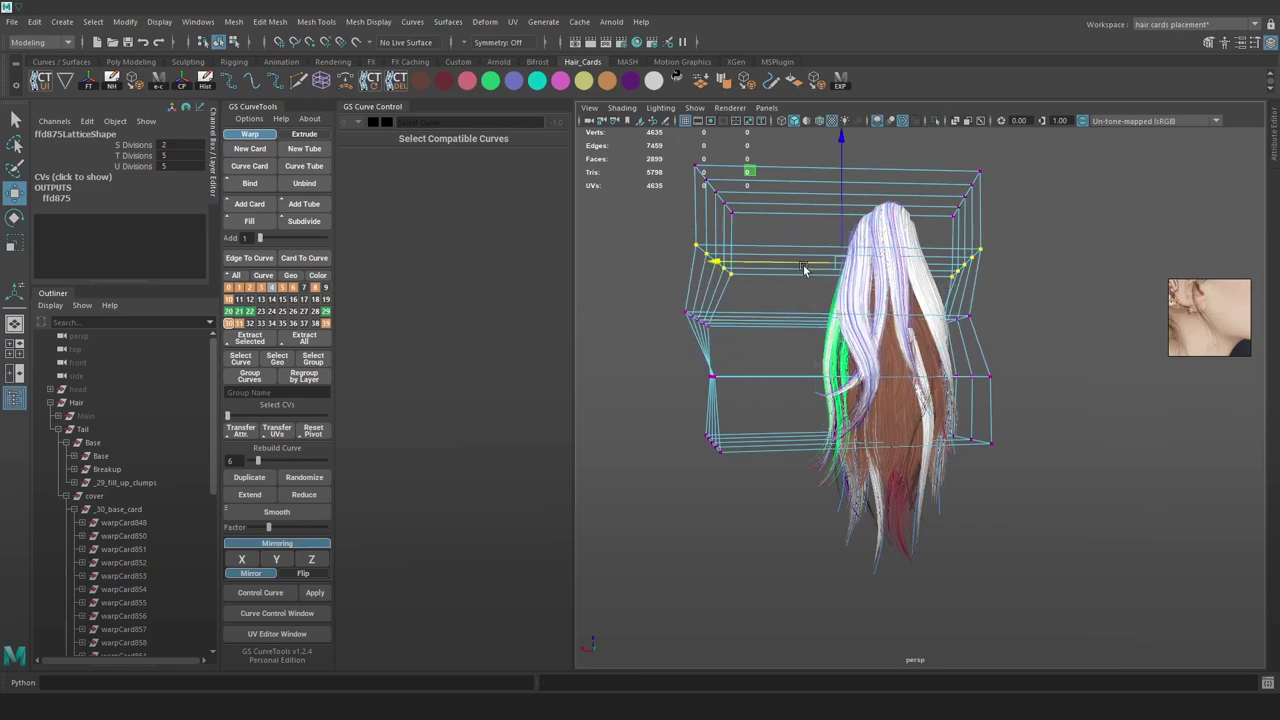
drag(796, 262, 790, 262)
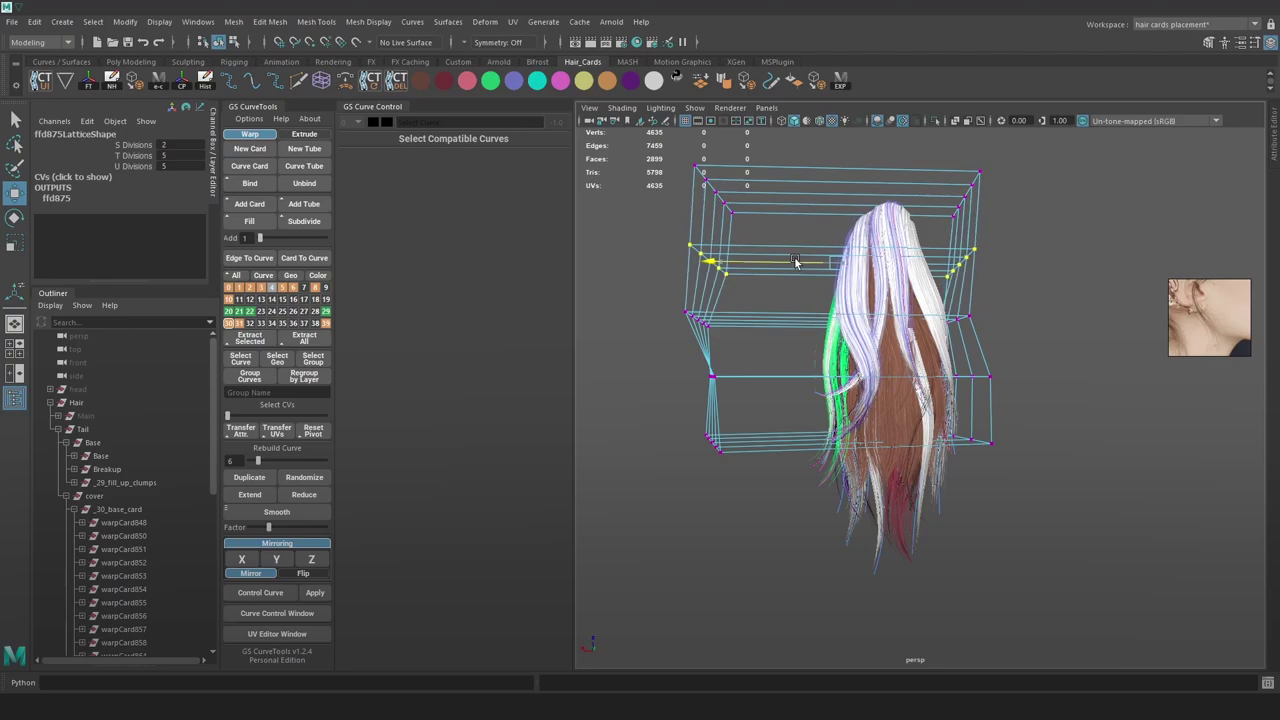
Step: Adjust the middle-row lattice points at the side of the ponytail, checking its curve from the side and back
alt+drag(916, 335, 1127, 370)
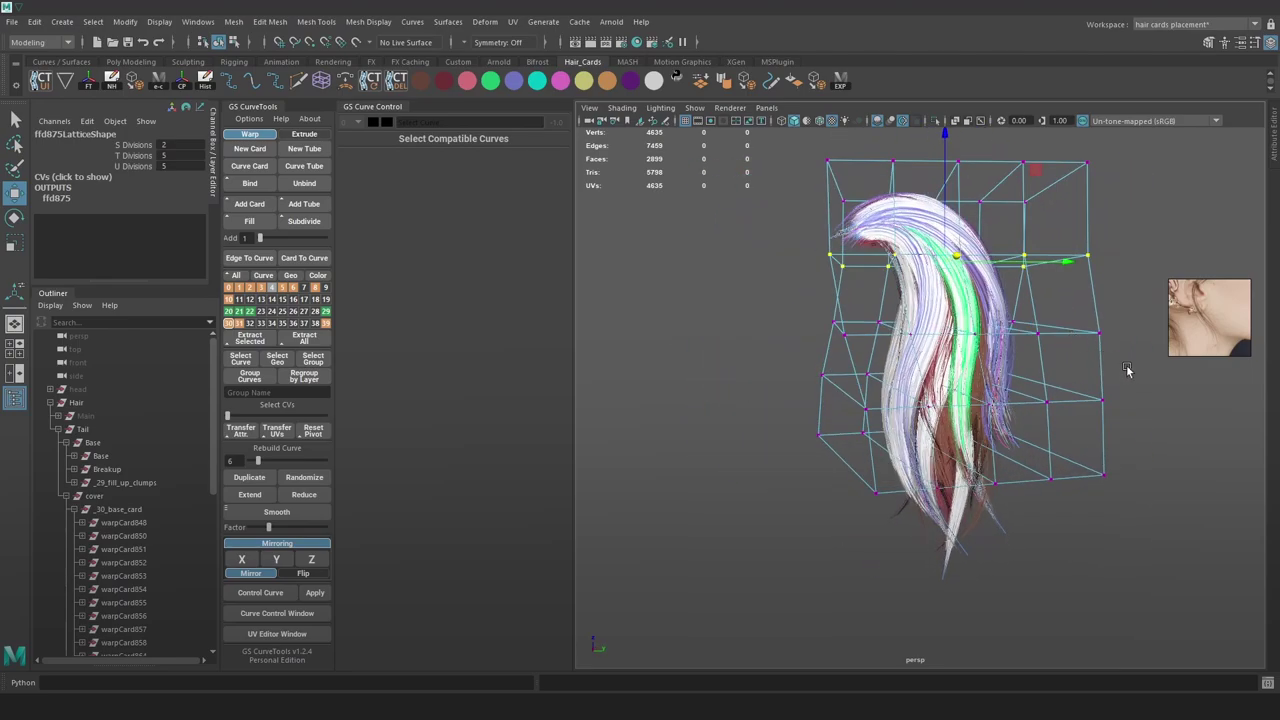
drag(1025, 317, 1025, 318)
alt+drag(1025, 318, 658, 321)
alt+drag(755, 350, 715, 343)
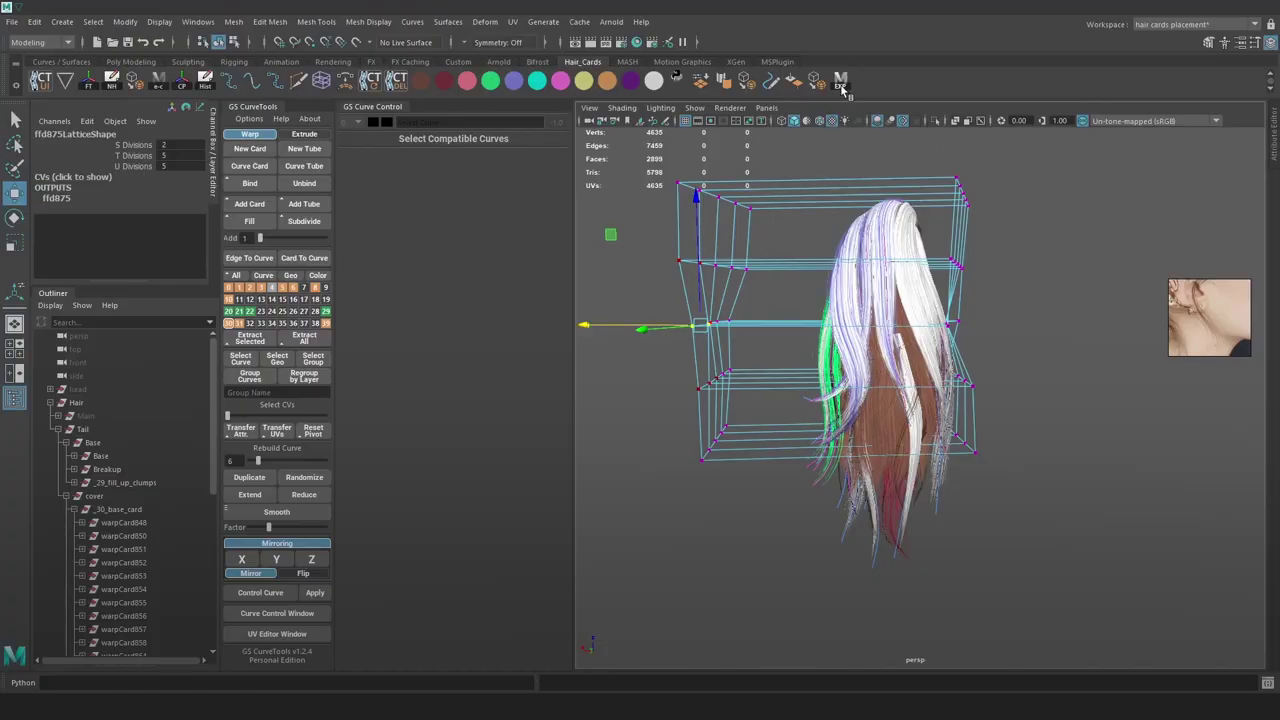
Step: Switch to Marmoset Toolbag, examine the rendered ponytail from behind, and return to Maya
key(alt+Tab)
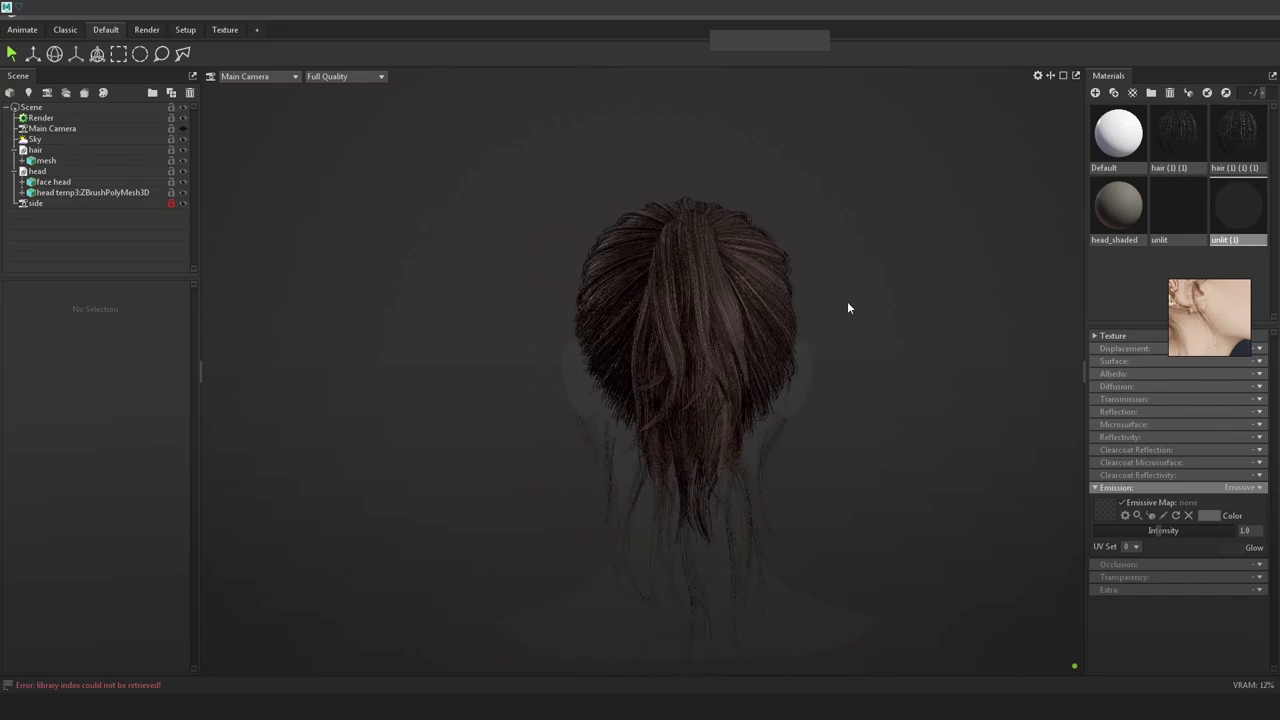
mouse_move(858, 299)
mouse_down()
mouse_move(903, 309)
mouse_move(982, 292)
mouse_move(856, 299)
mouse_up()
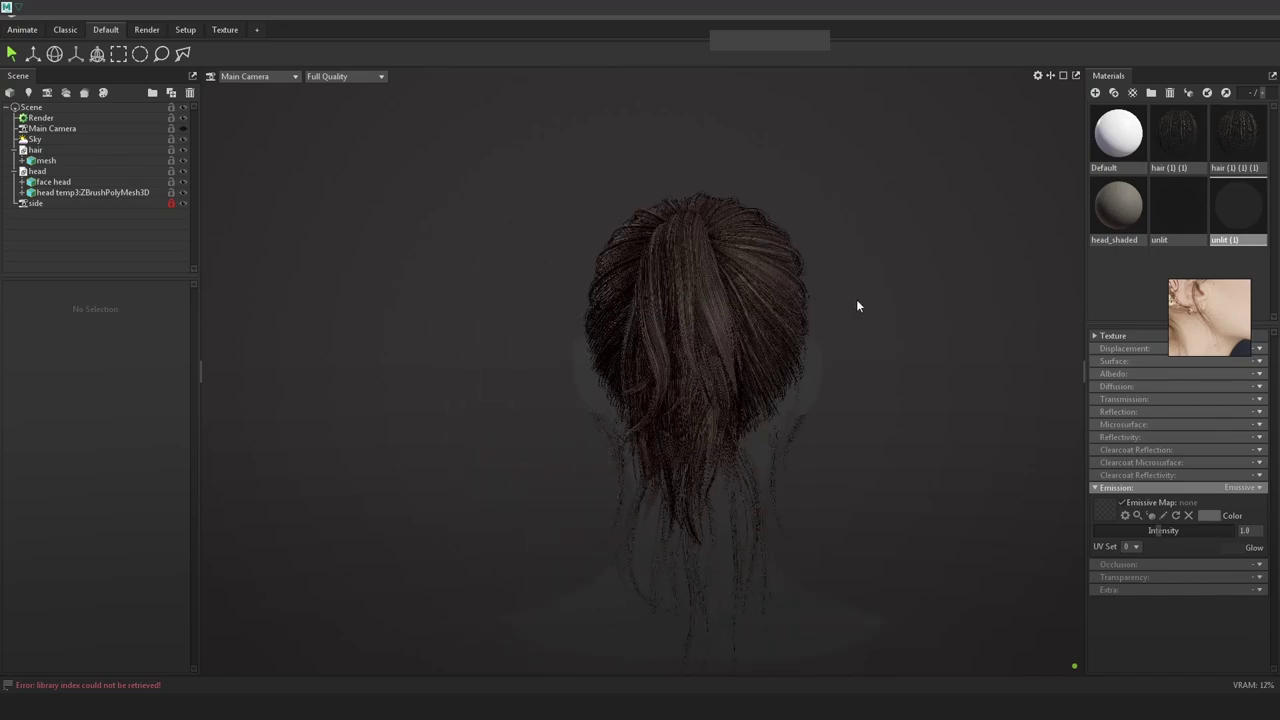
key(alt+Tab)
Step: Try to rotate the bottom row of the ponytail's lattice points around the vertical axis
click(978, 387)
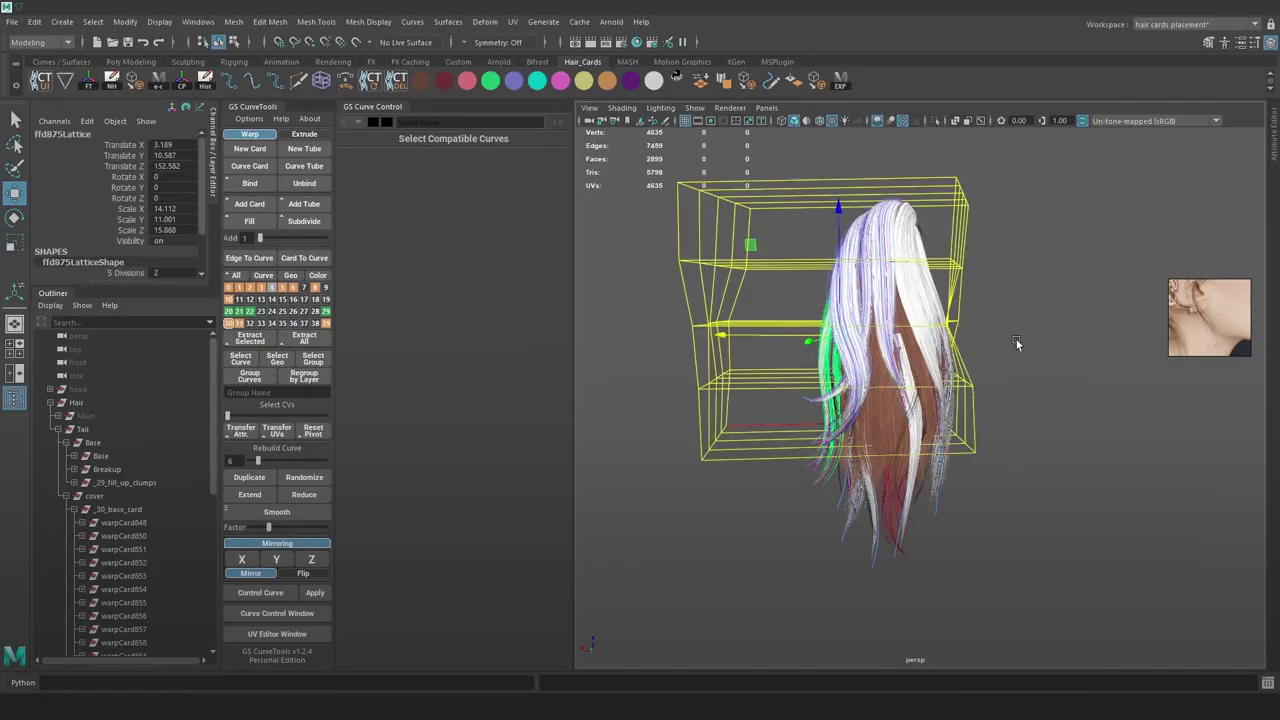
key(F8)
drag(1058, 488, 720, 413)
key(e)
mouse_move(850, 458)
mouse_down()
mouse_move(875, 458)
mouse_move(860, 458)
mouse_up()
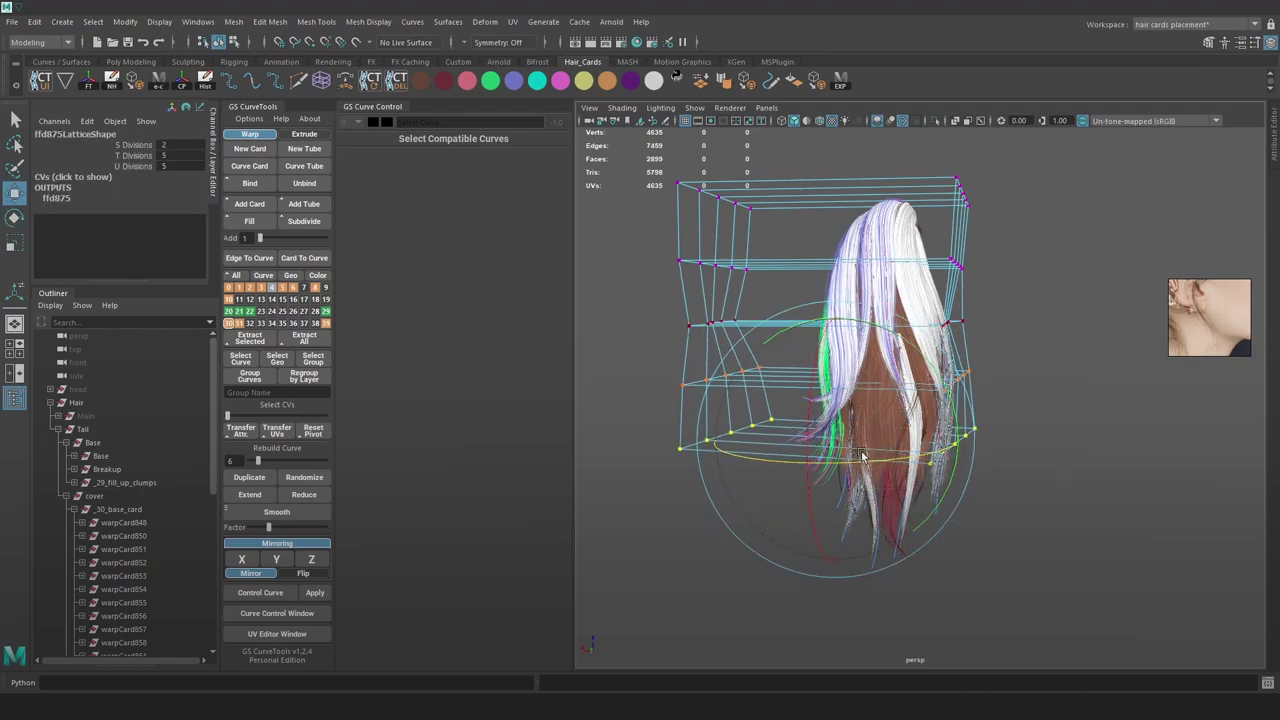
Step: Undo the recent rotation edits on the ponytail's bottom lattice points
key(ctrl+z)
key(ctrl+z)
key(ctrl+z)
key(ctrl+z)
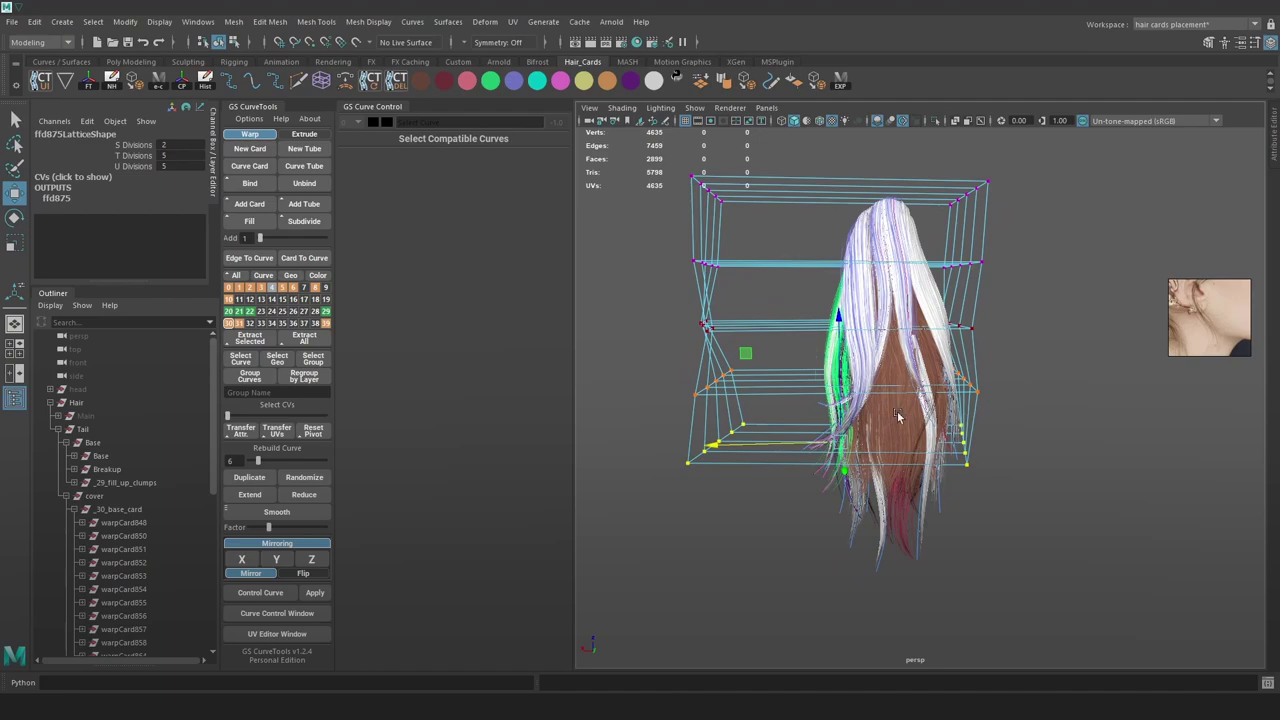
Step: Shift the lower lattice points at the side of the ponytail to refine its outline
mouse_move(966, 385)
mouse_down()
mouse_move(980, 380)
mouse_move(970, 387)
mouse_up()
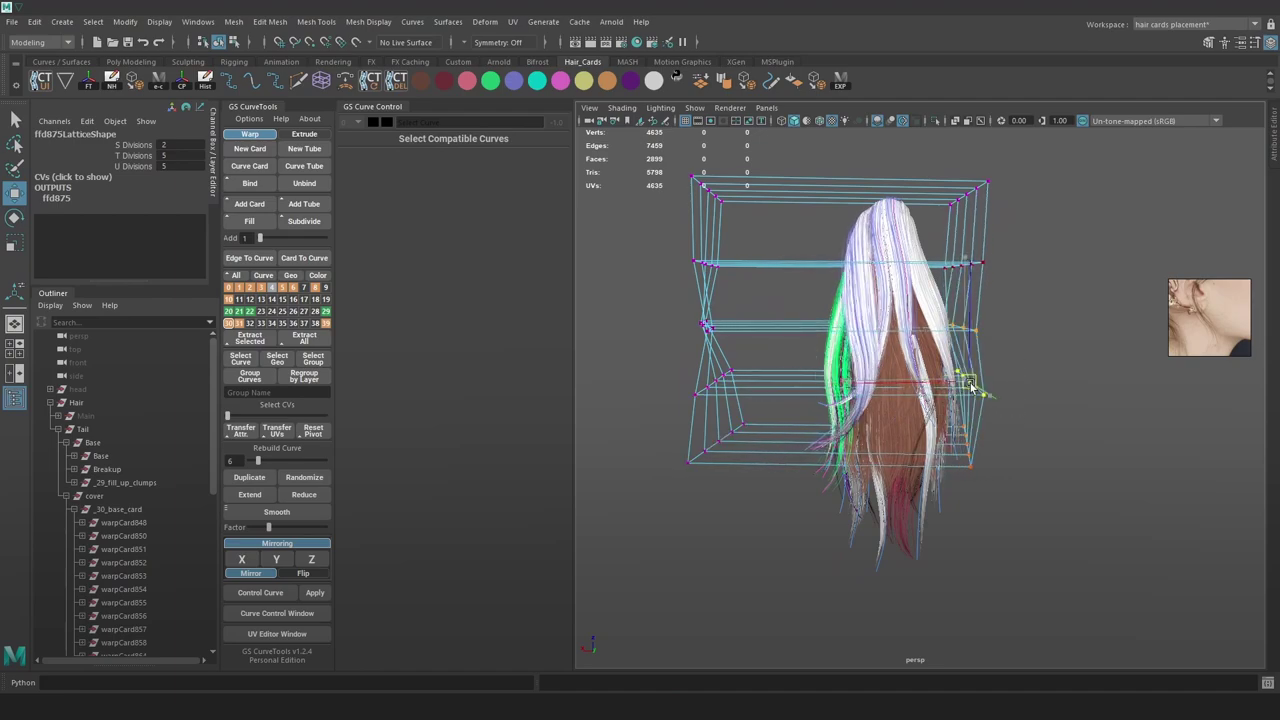
mouse_move(944, 337)
mouse_down()
mouse_move(1000, 335)
mouse_move(958, 331)
mouse_up()
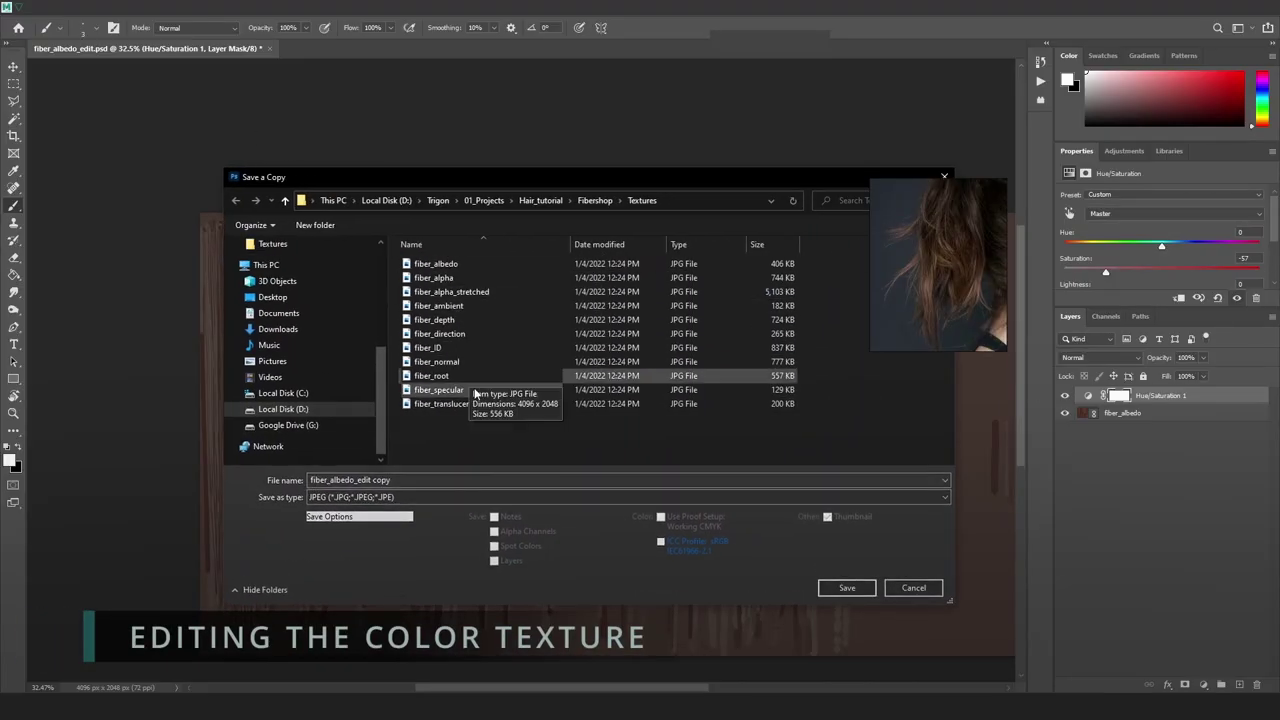
Step: In Photoshop, save a JPEG copy of the albedo texture as fiber_albedo_edit and create the action set Hairs_stuf with an action Save_albedo
text(fiber_albedo_)
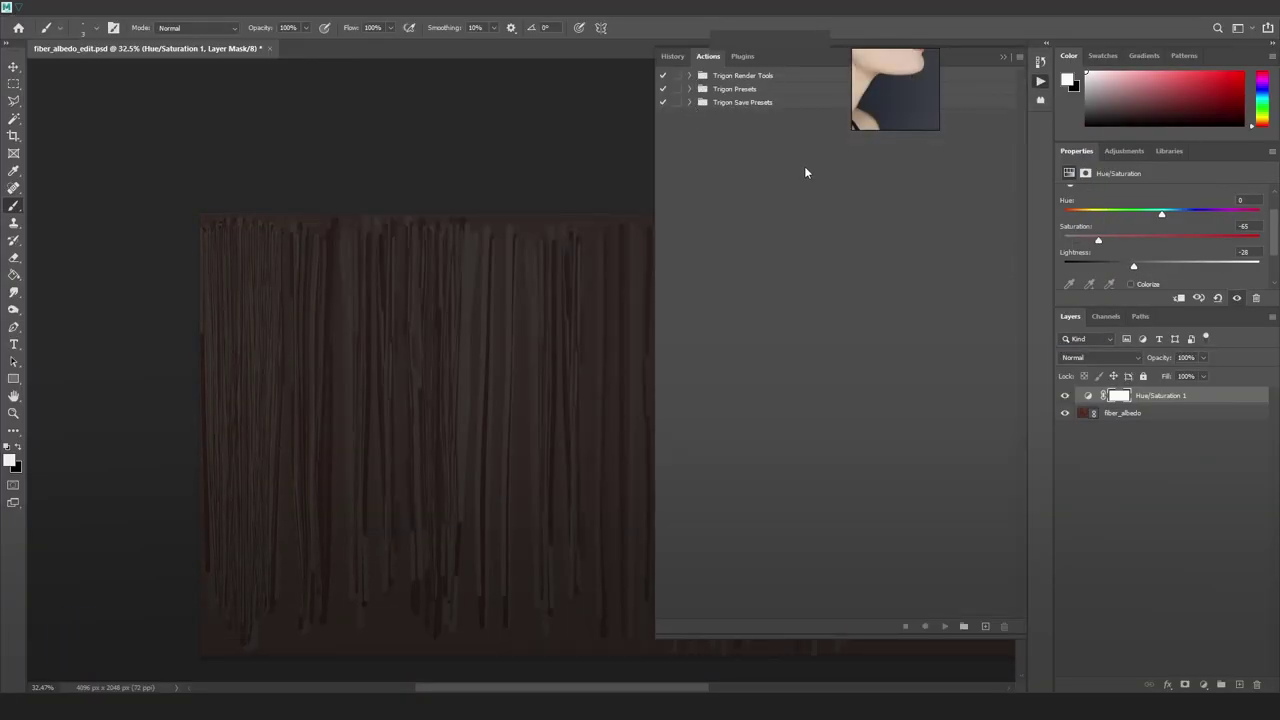
click(1019, 56)
click(1060, 97)
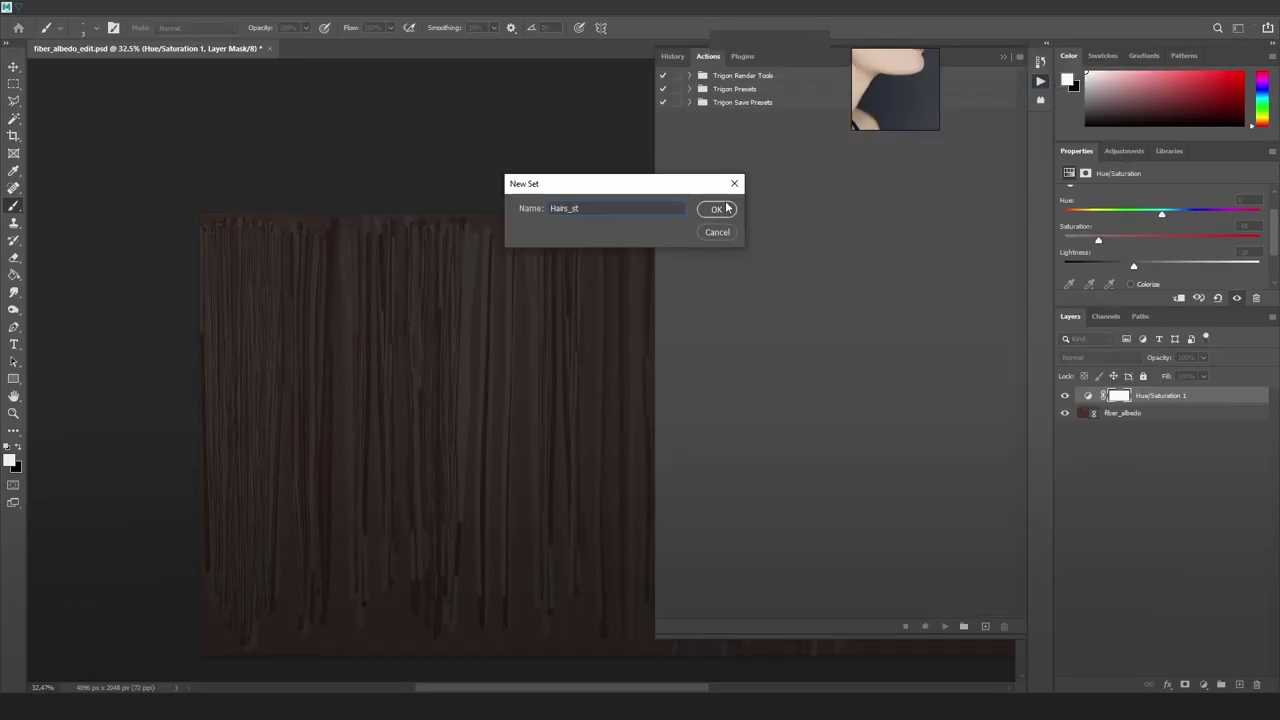
click(717, 208)
click(985, 626)
key(Return)
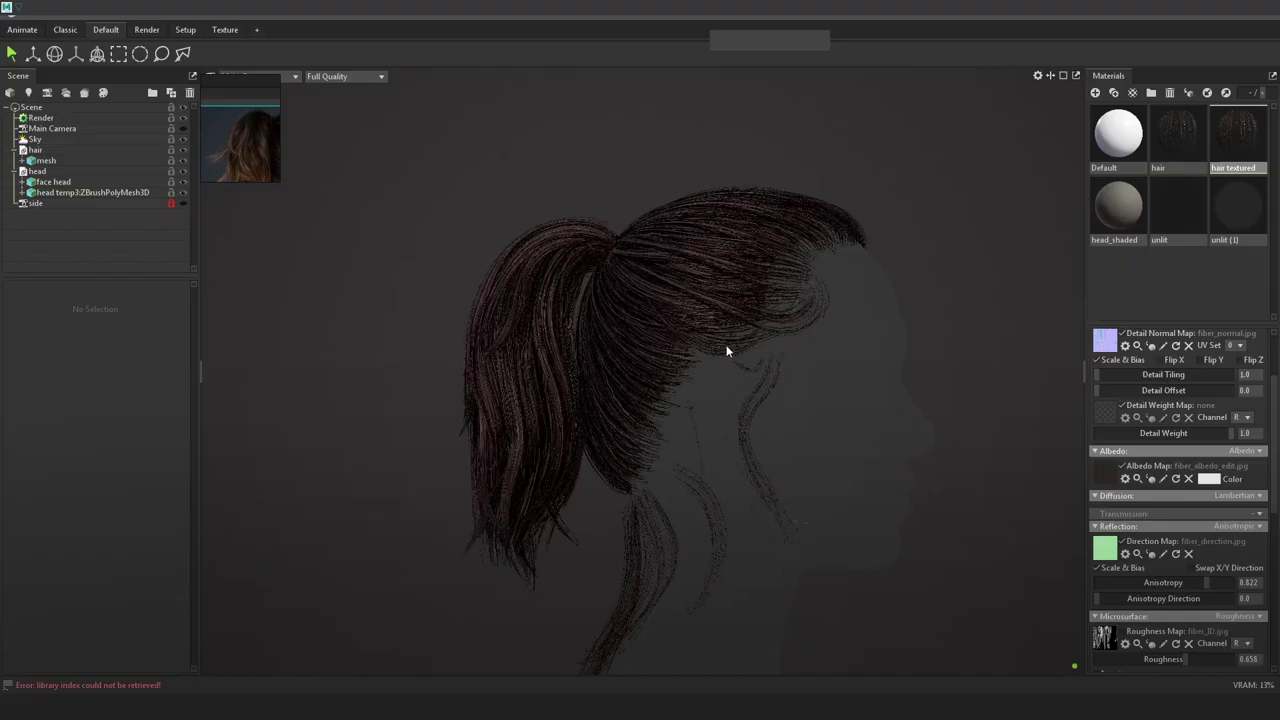
Step: Switch to Marmoset Toolbag and examine the textured hair and its material settings beside the reference photo
scroll(727, 351, up, 2)
scroll(1180, 585, down, 10)
drag(201, 135, 228, 165)
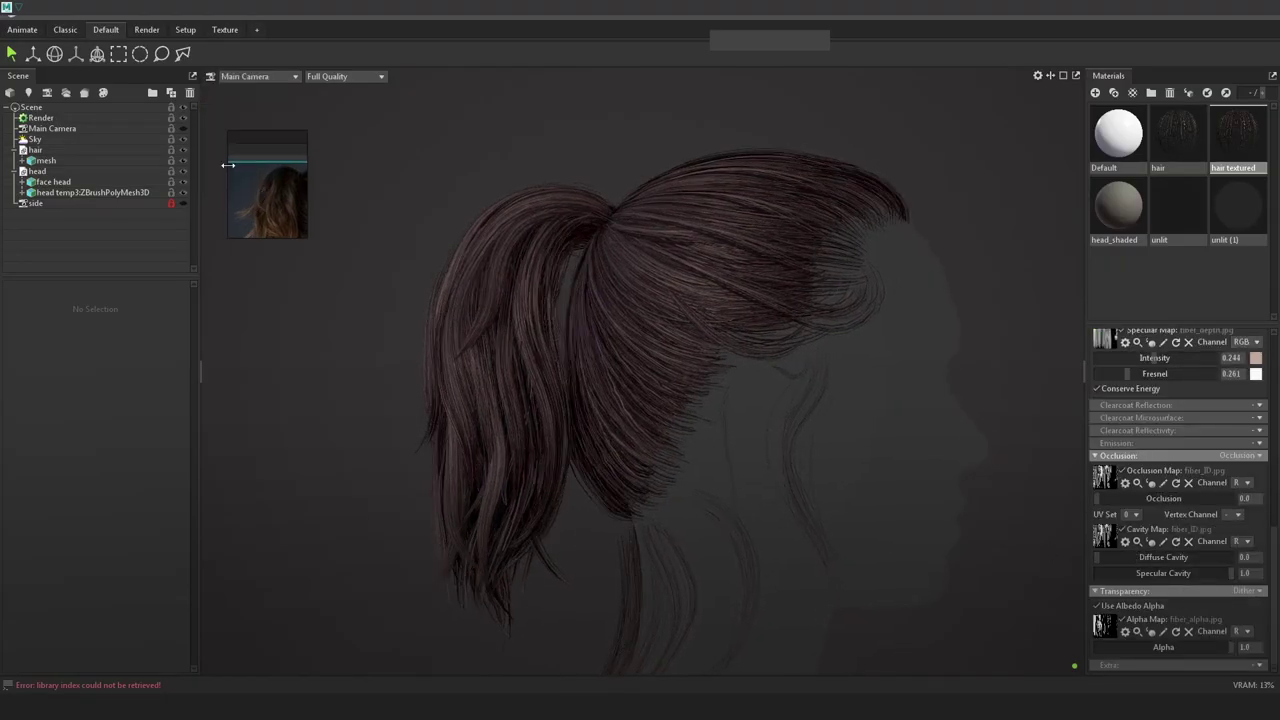
Step: Add a camera named Camera Neutral to the scene and view the hair mesh through it
click(52, 92)
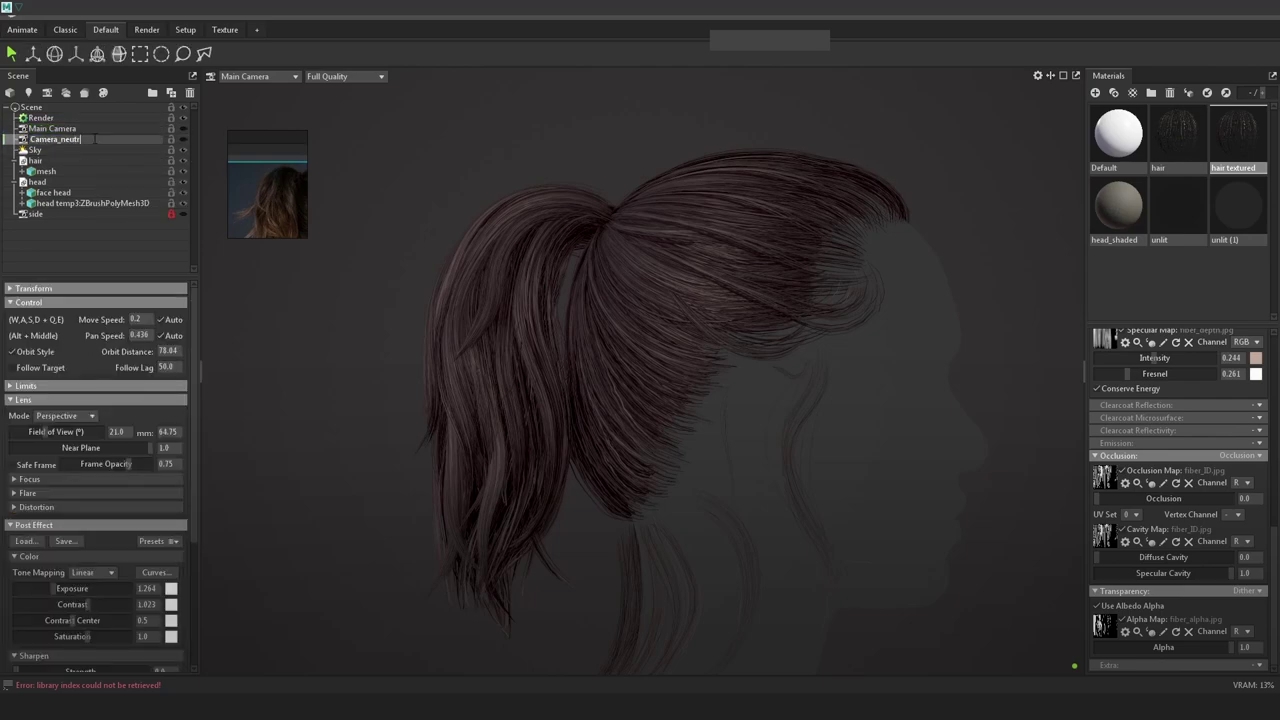
key(Return)
drag(267, 200, 361, 142)
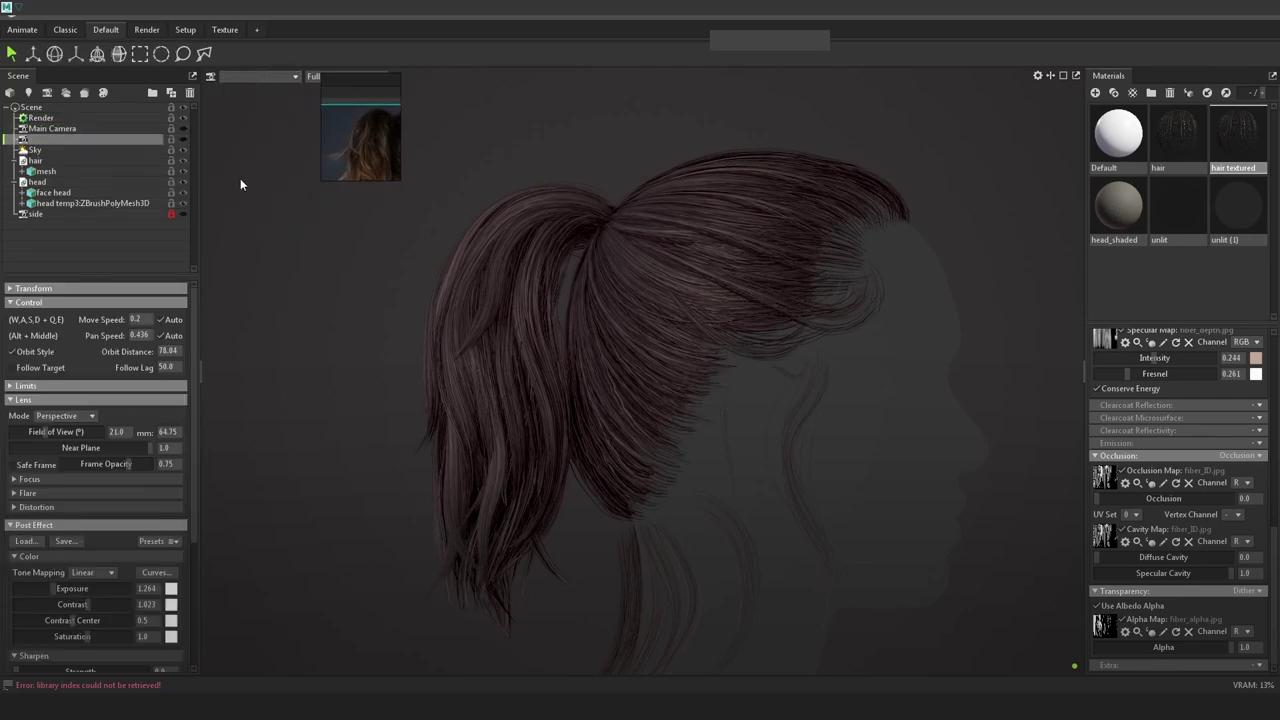
double_click(72, 214)
drag(760, 262, 840, 250)
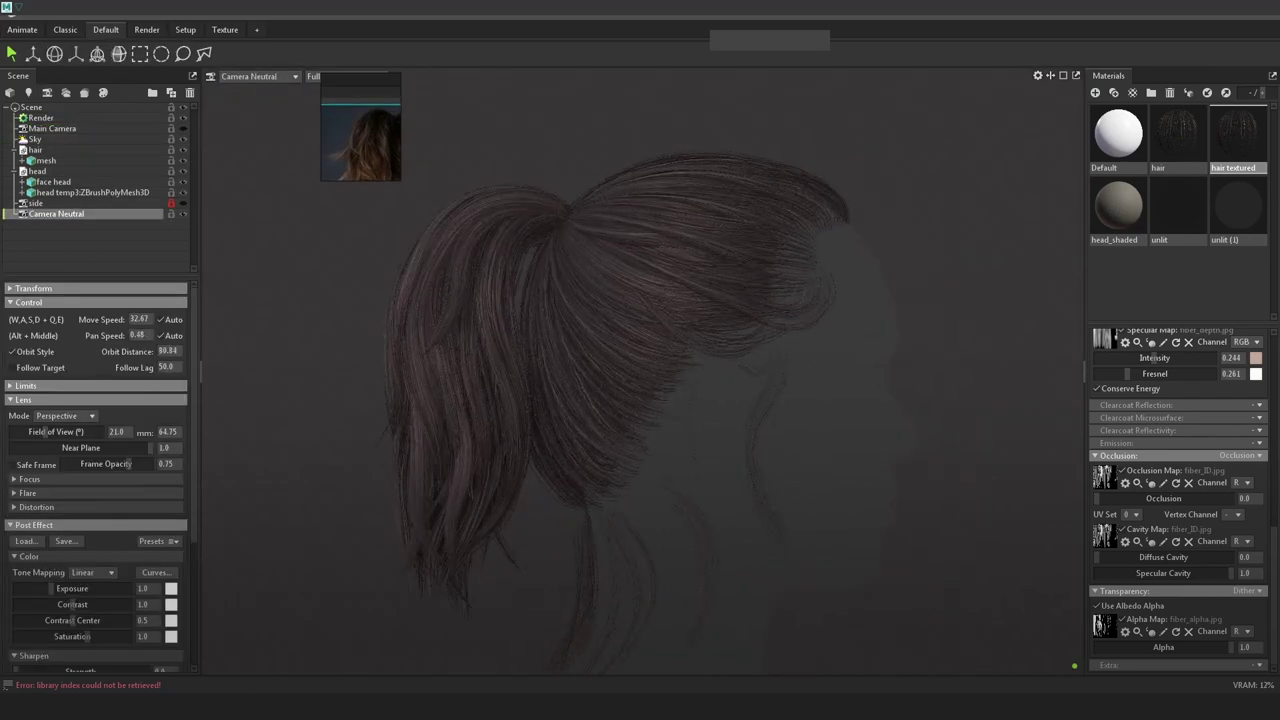
click(600, 300)
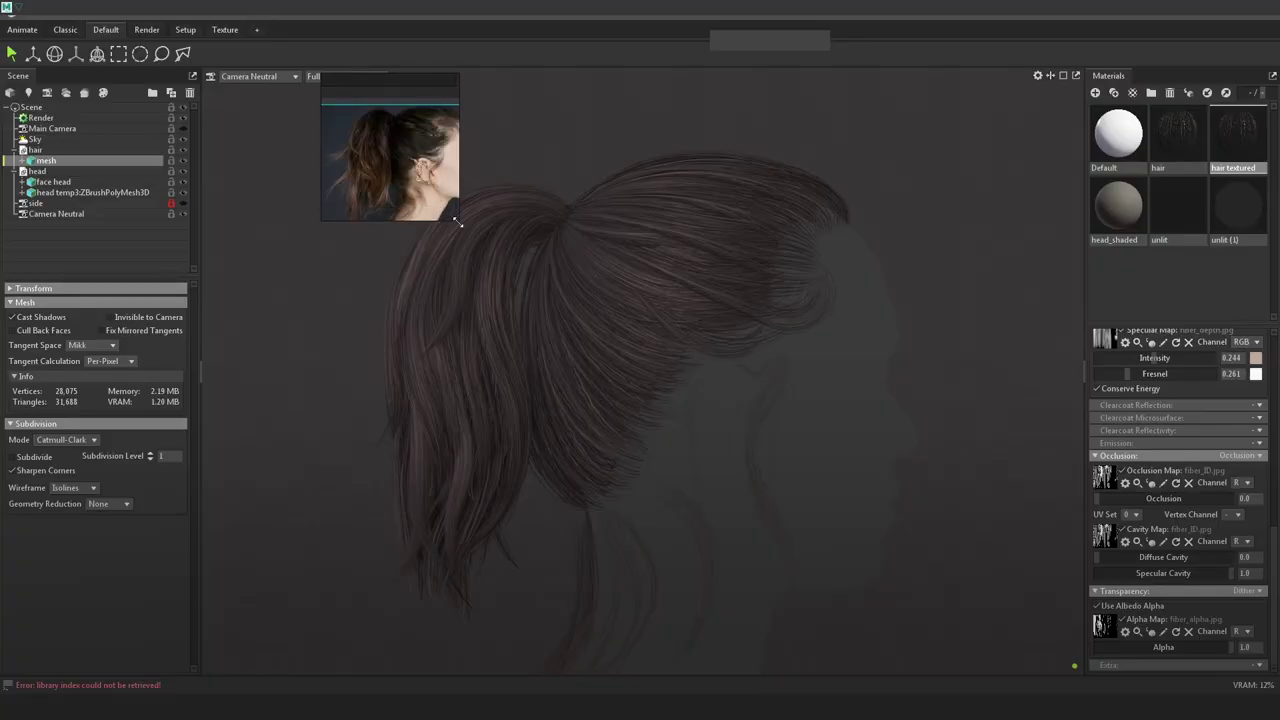
Step: Switch to Photoshop and set the Hue/Saturation layer's saturation to -65, comparing the result with the Marmoset render
key(alt+Tab)
click(1160, 412)
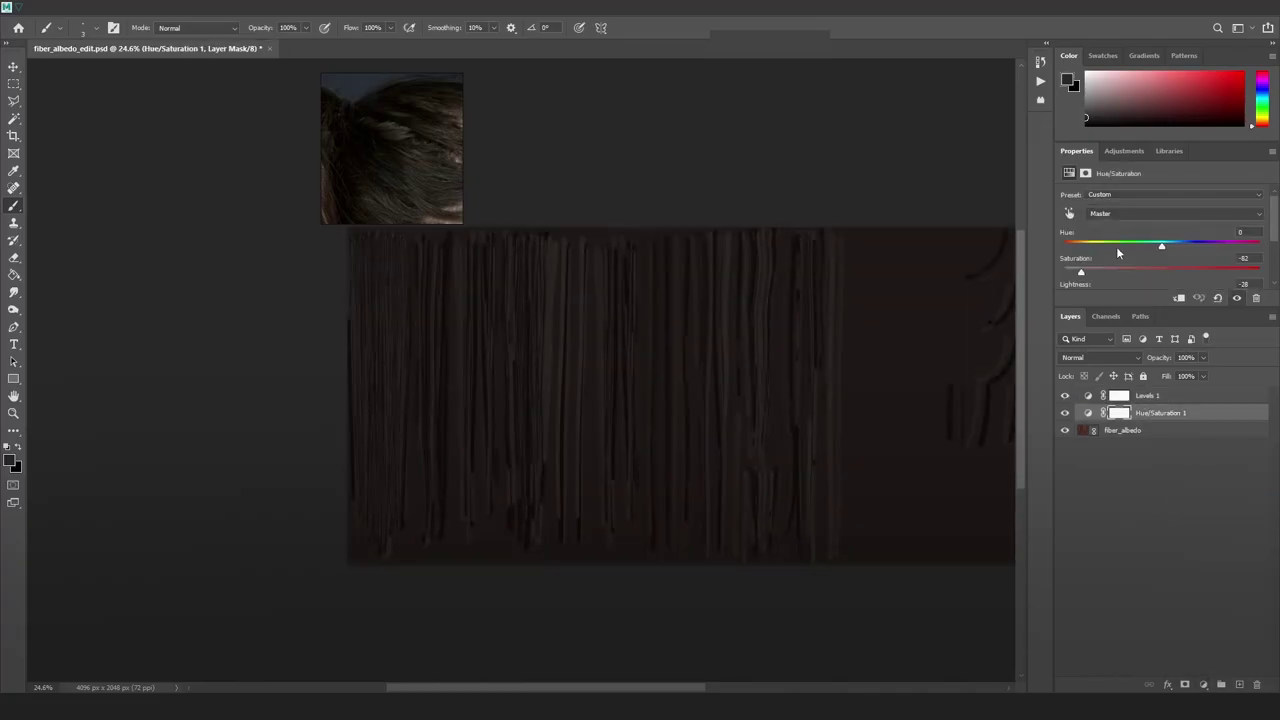
click(1040, 80)
alt+scroll(771, 281, up, 2)
key(alt+Tab)
key(alt+Tab)
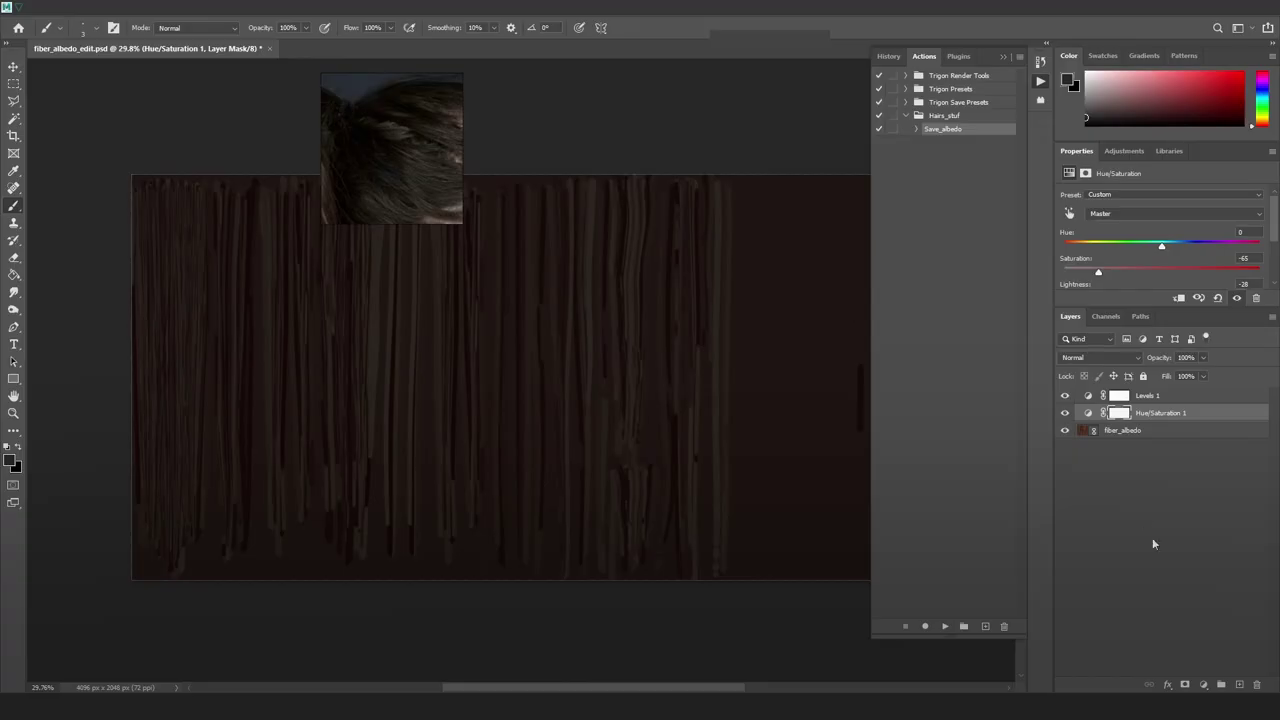
Step: Add a Brightness/Contrast adjustment layer to the albedo texture and compare the hair render in Marmoset
click(1211, 491)
key(alt+Tab)
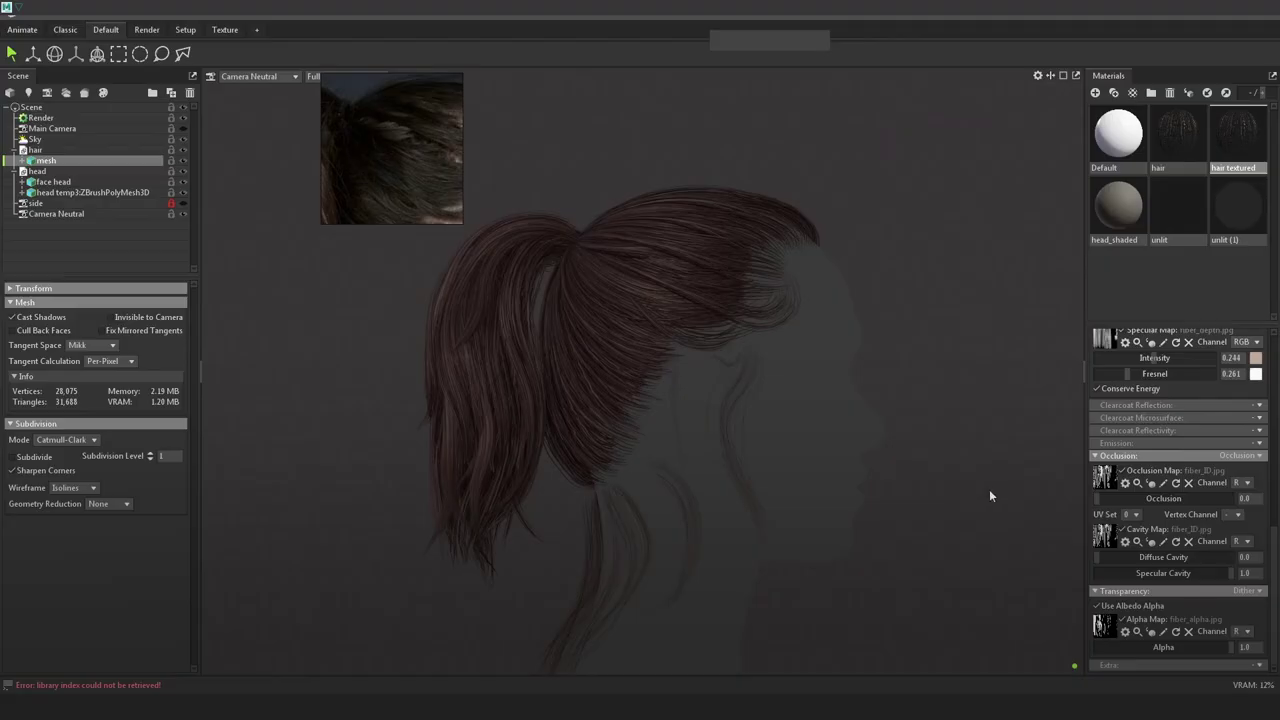
key(alt+Tab)
click(1150, 396)
key(alt+Tab)
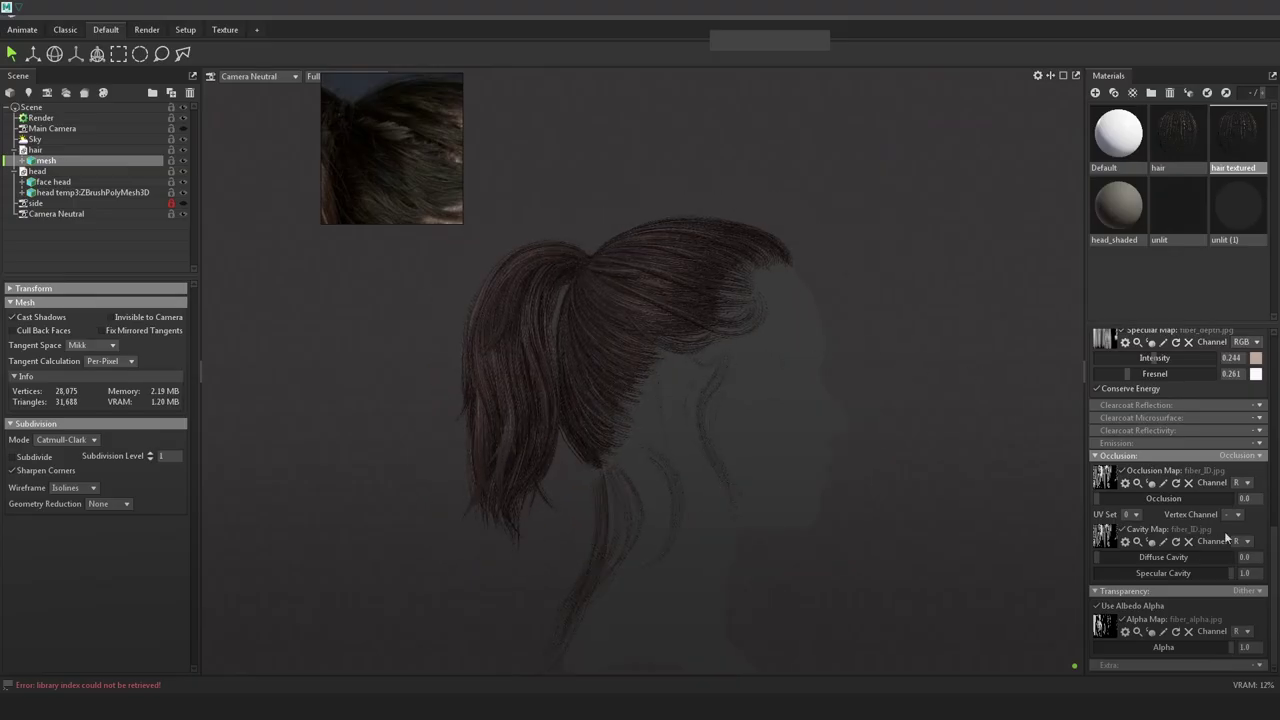
Step: Set the hair material's specular reflectivity color to white in Marmoset and compare it with the Photoshop texture
click(1010, 320)
key(Escape)
key(alt+Tab)
key(alt+Tab)
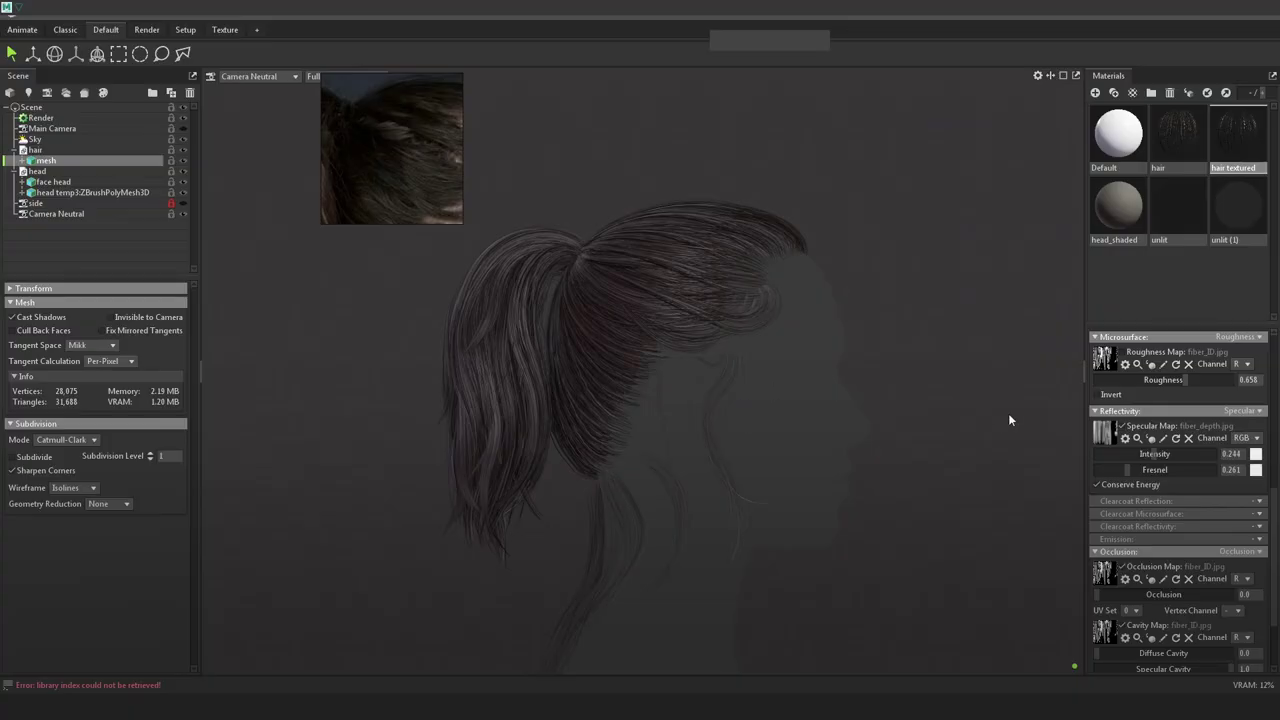
Step: Set the Hue/Saturation layer's saturation to -66 in Photoshop and check the hair color in Marmoset
key(alt+Tab)
drag(1108, 274, 1106, 274)
key(alt+Tab)
key(alt+Tab)
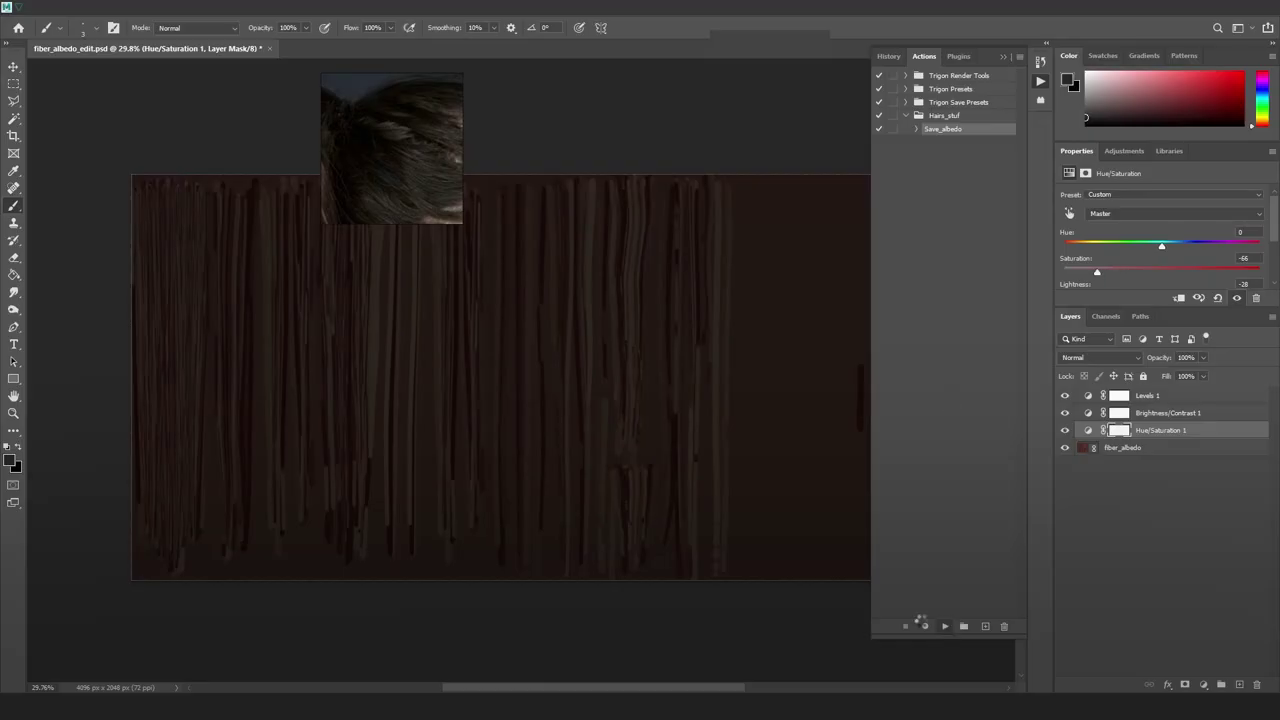
key(alt+Tab)
key(alt+Tab)
Step: Add a green solid color layer named Green_tints above Levels with Color blending and 7% opacity, checking the Marmoset render
click(1147, 395)
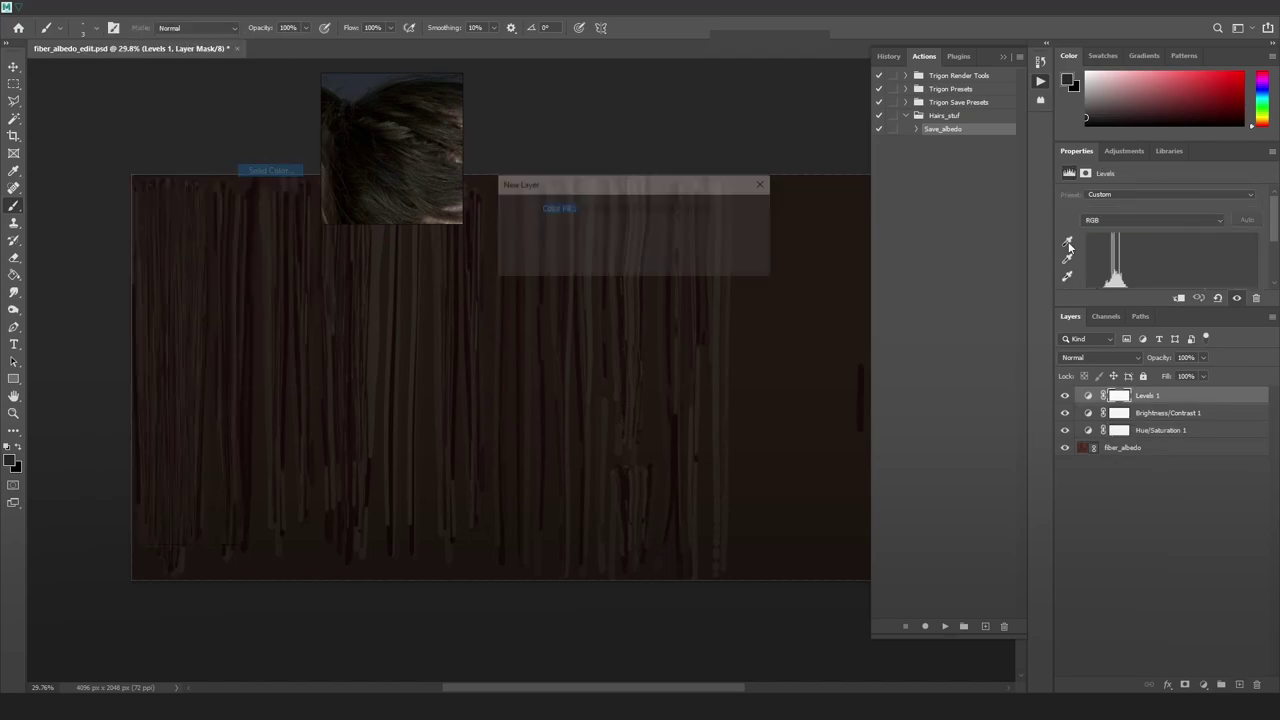
text(Green_tints)
key(Return)
key(shift+alt+c)
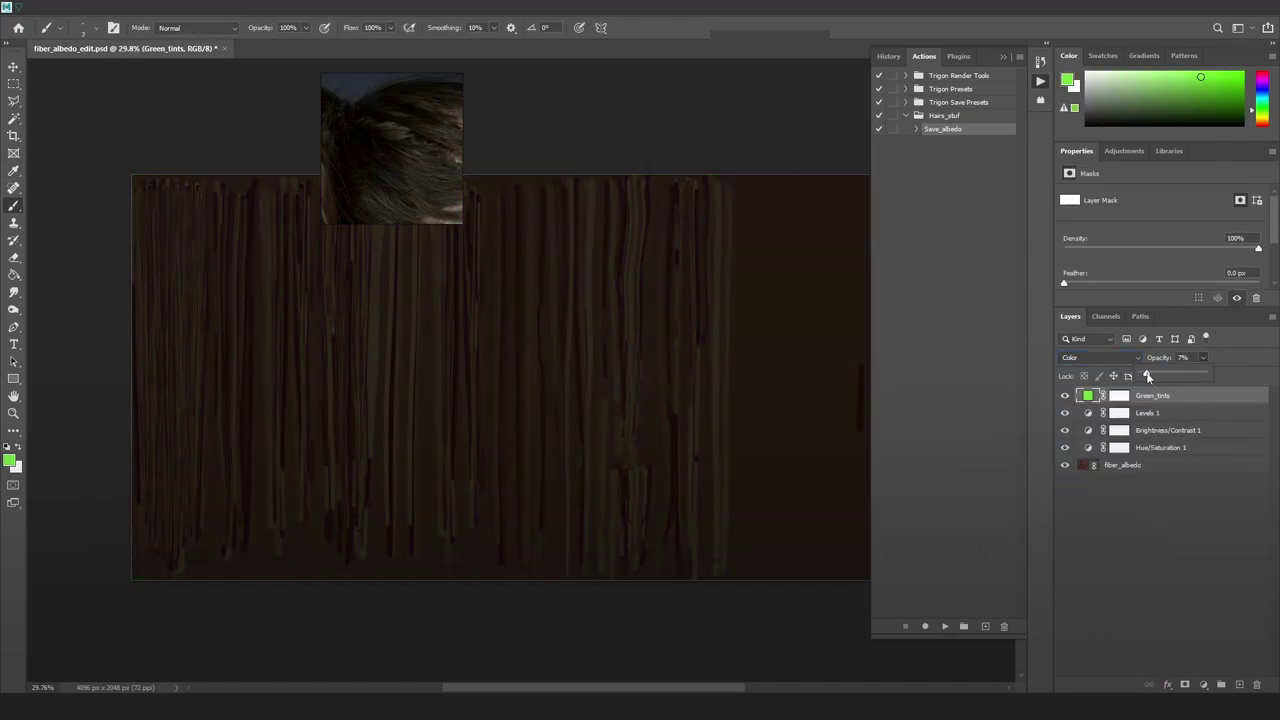
key(alt+Tab)
key(alt+Tab)
key(alt+Tab)
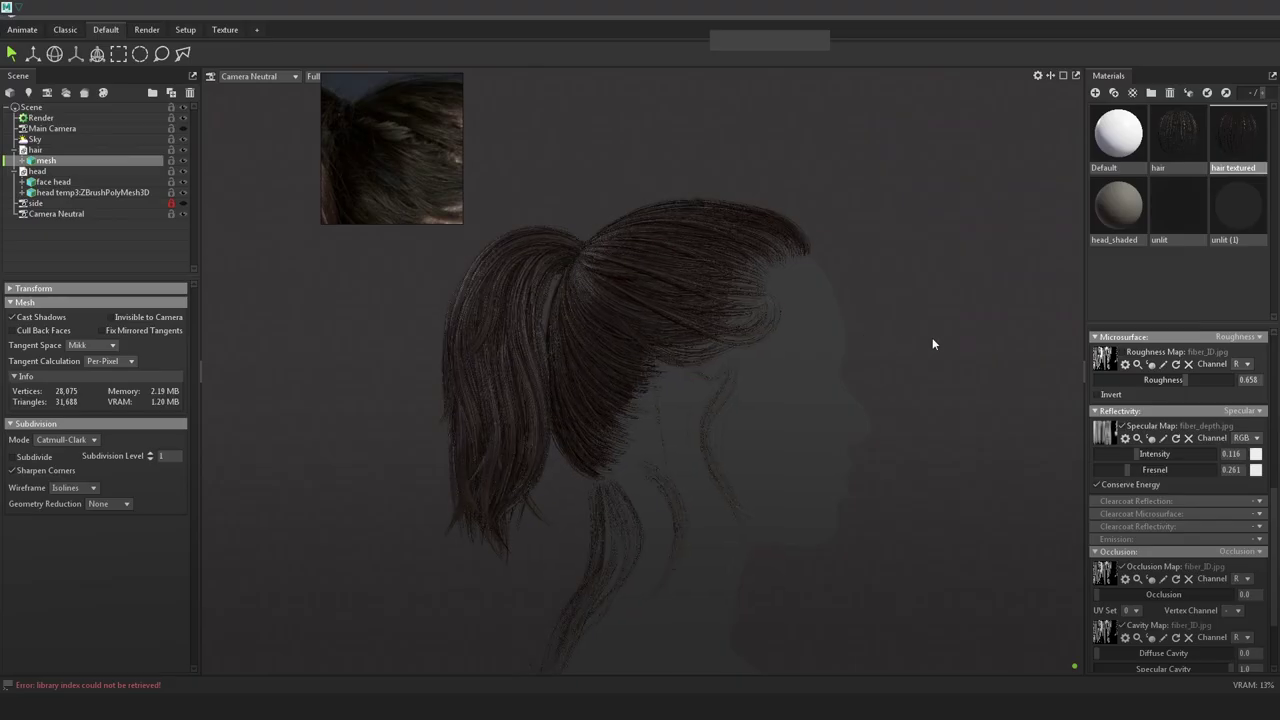
Step: Add a second Brightness/Contrast layer on top in Photoshop with brightness -23, contrast 28 and 72% layer opacity
key(alt+Tab)
click(1205, 684)
click(1200, 500)
key(alt+Tab)
key(alt+Tab)
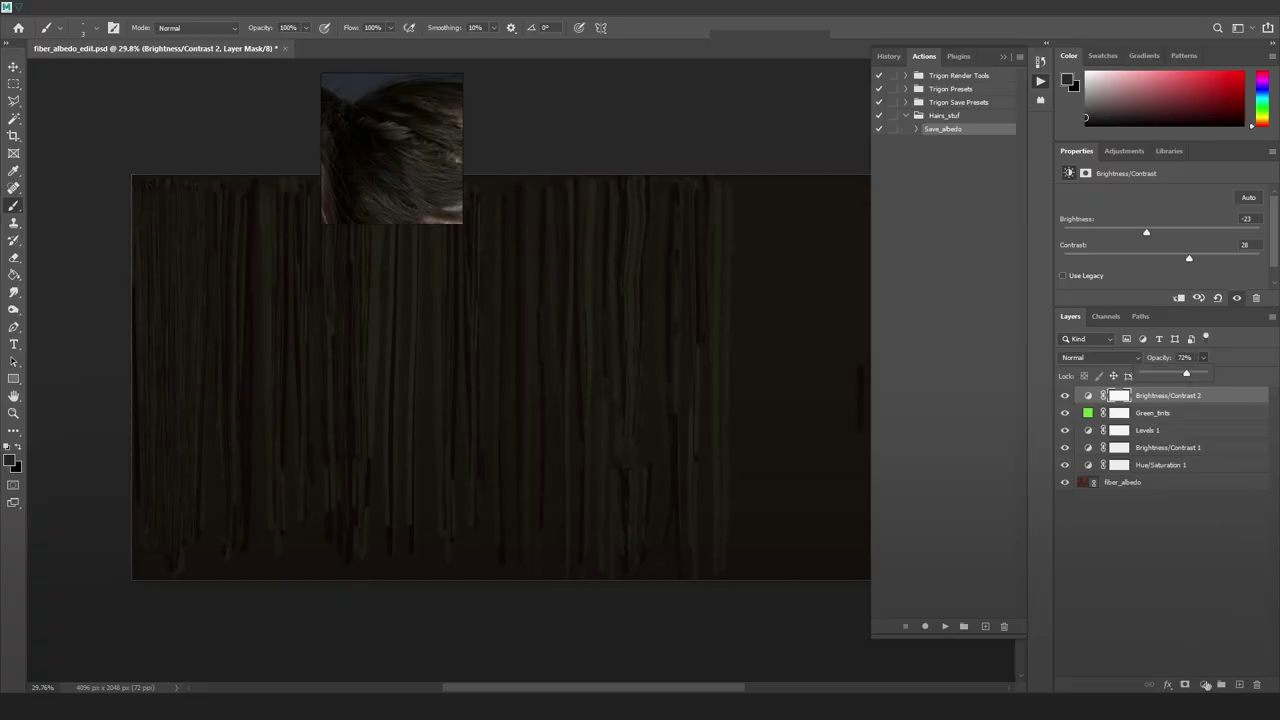
Step: Switch to Marmoset and lower the hair material's specular intensity to about 0.058, keeping the reflectivity color white
key(alt+Tab)
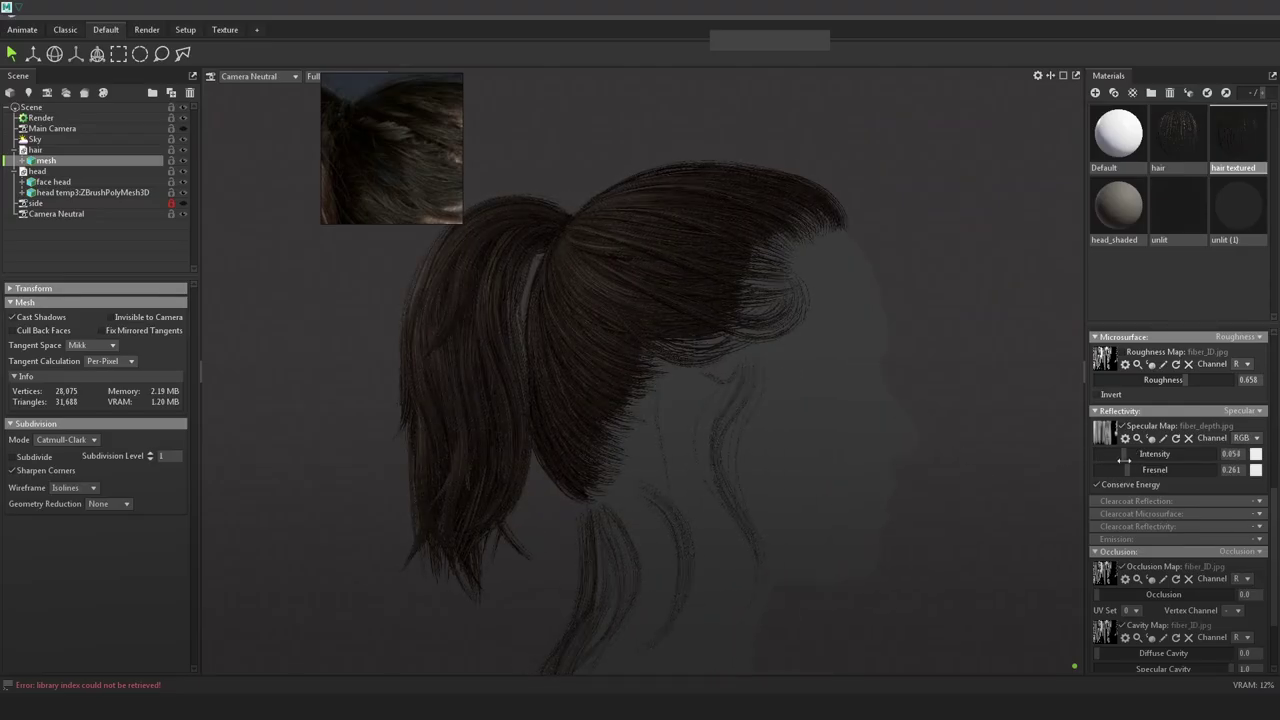
click(1255, 453)
click(1125, 455)
click(1008, 320)
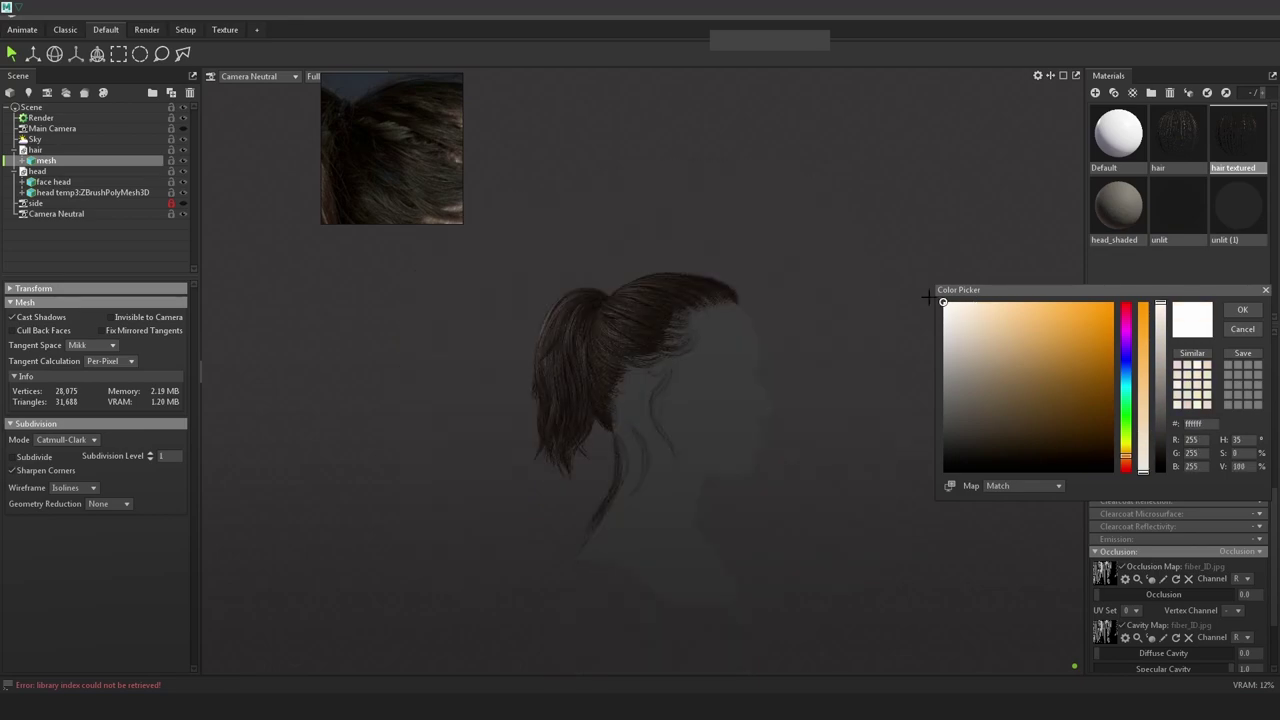
key(Escape)
Step: Group the adjustment layers in Photoshop, name the group Base, and return to Marmoset
key(alt+Tab)
key(F2)
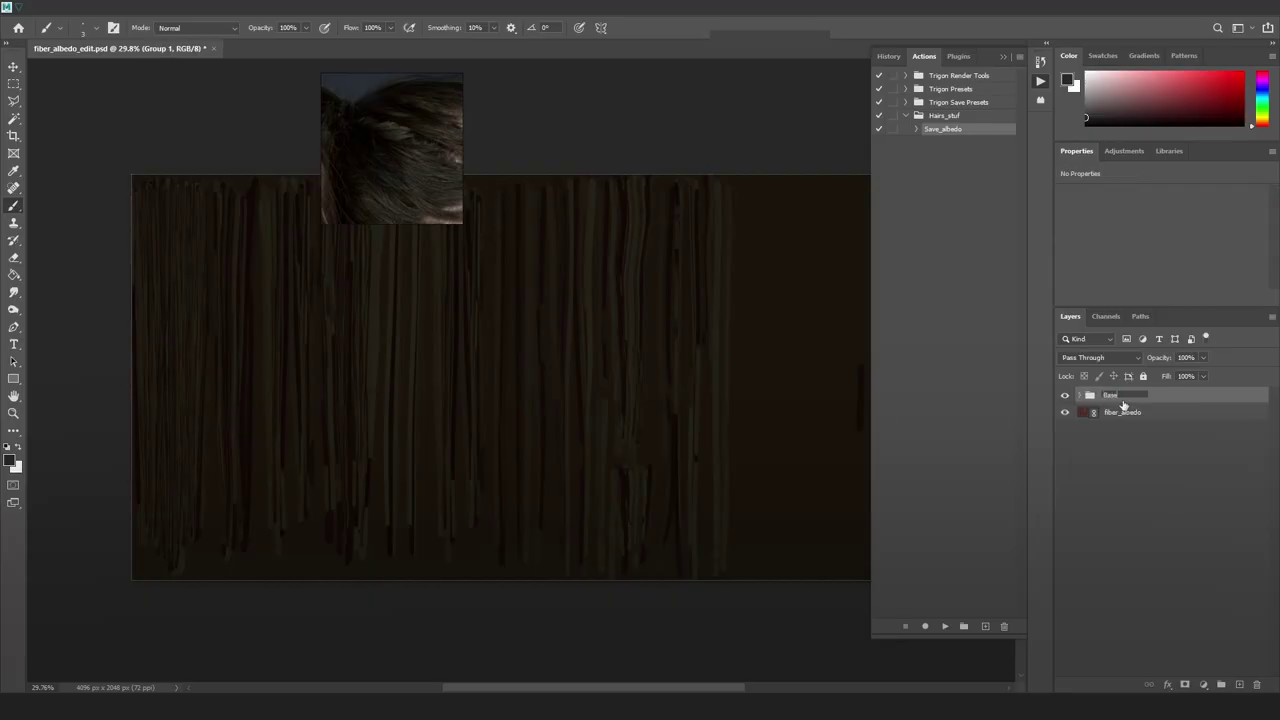
key(alt+Tab)
Step: Examine the rendered main hair and ponytail coloring against the side-view reference photo
click(877, 279)
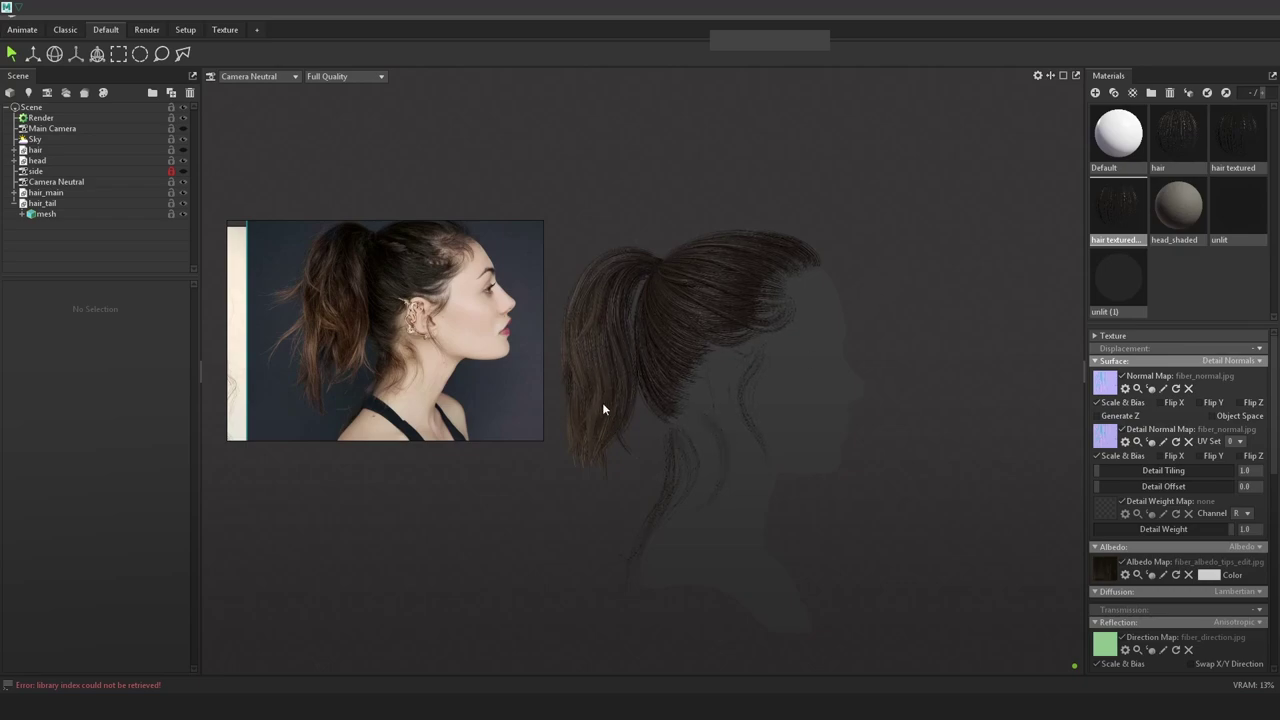
drag(603, 404, 695, 394)
drag(848, 384, 880, 366)
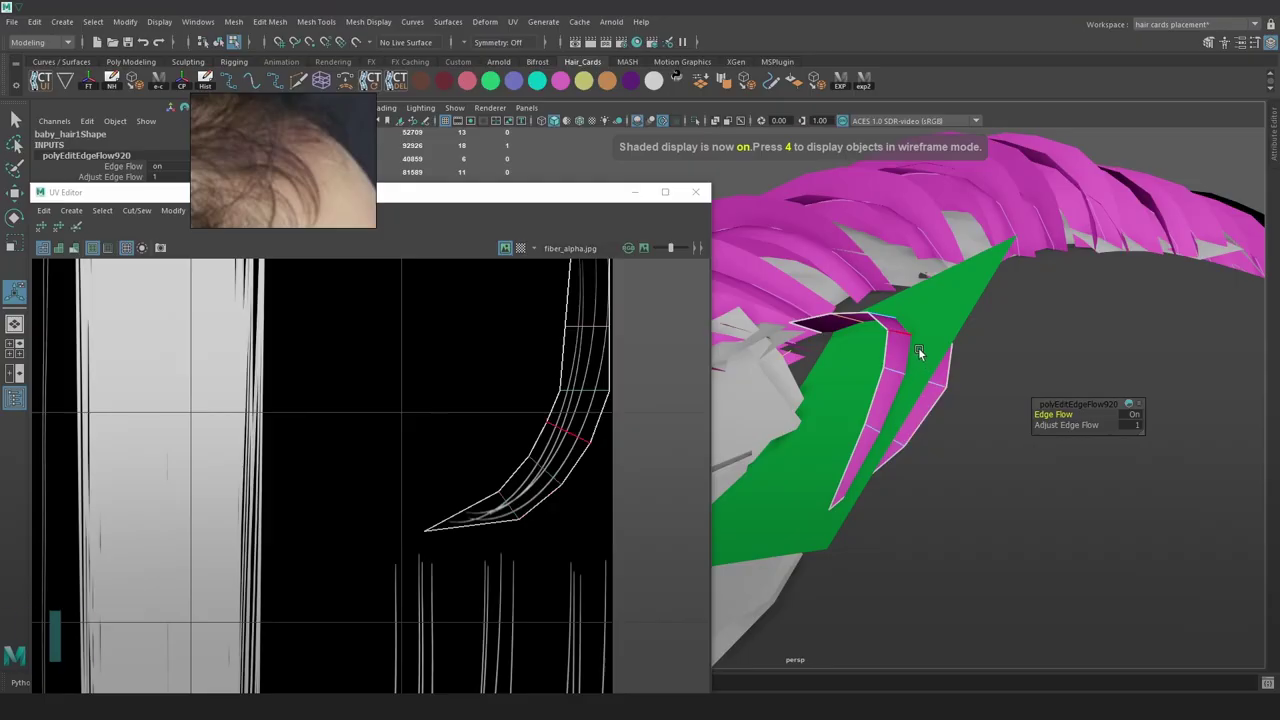
Step: Switch to Maya and rotate a mid-length cross-section of the baby_hair1 card to shape its bend, checking it with textures
click(919, 348)
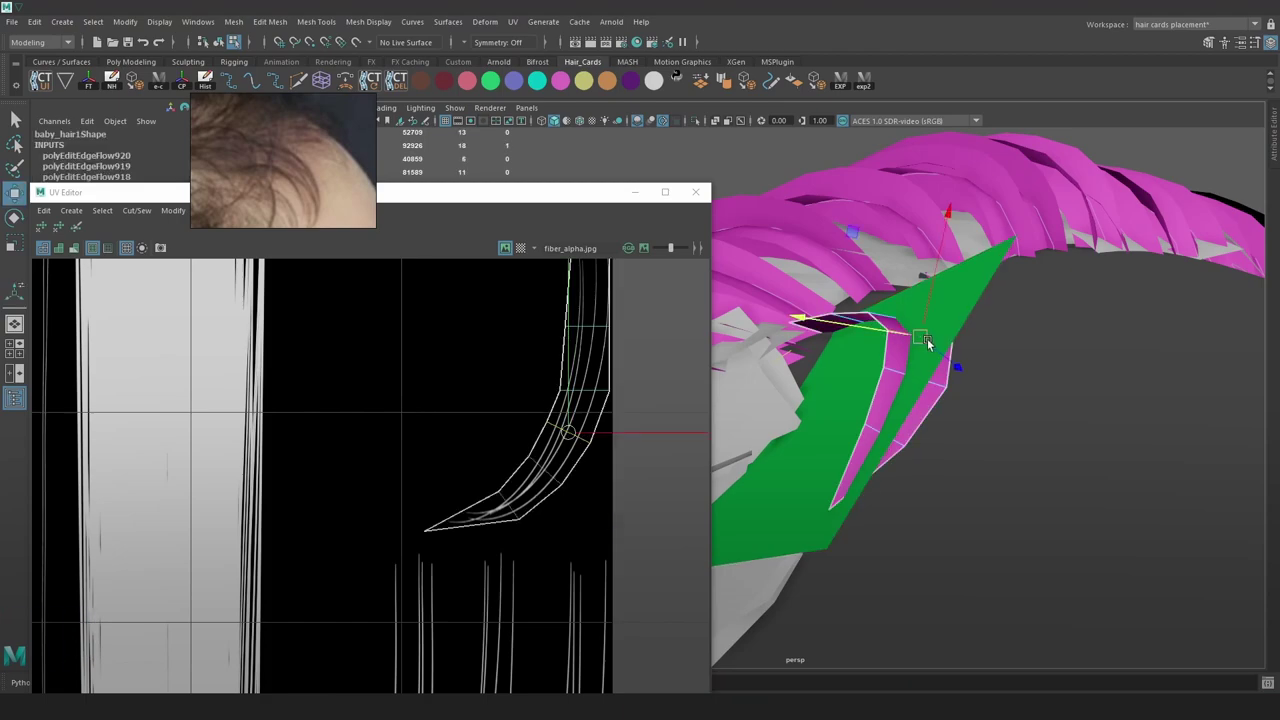
alt+drag(920, 296, 1020, 262)
key(e)
alt+drag(940, 310, 1024, 188)
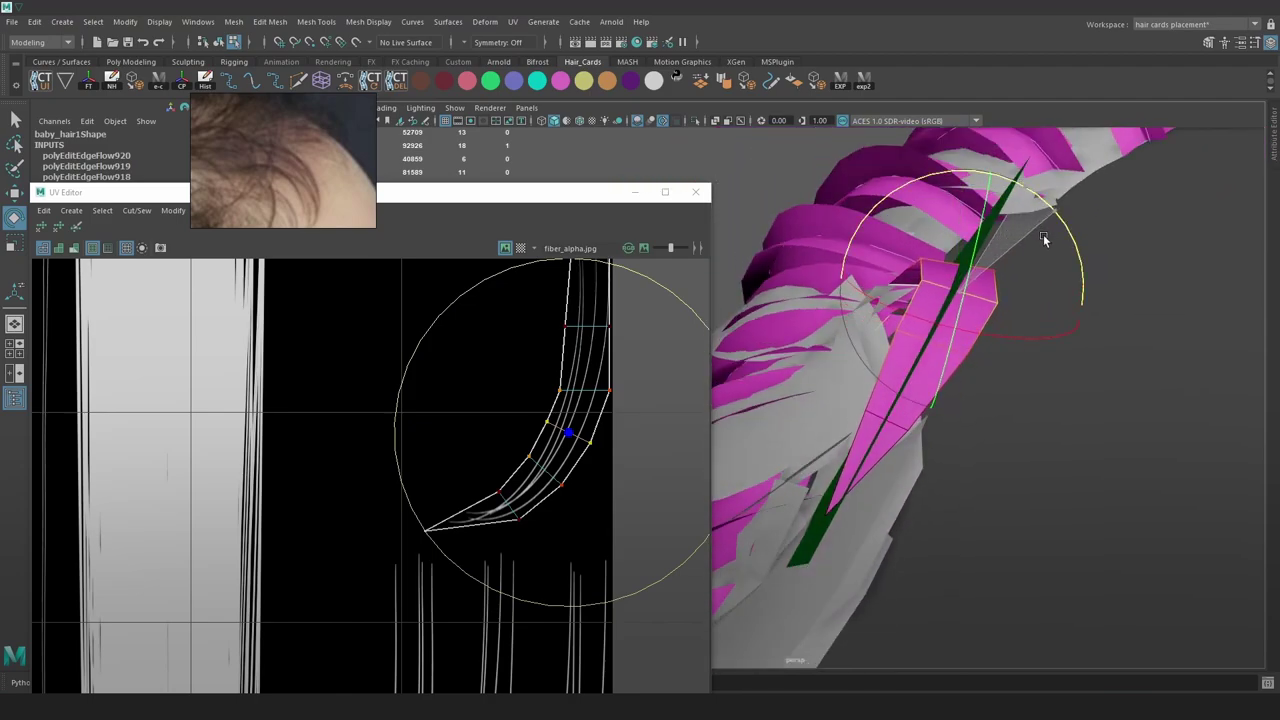
alt+drag(1043, 234, 1007, 170)
mouse_move(955, 328)
alt+mouse_down()
mouse_move(986, 316)
mouse_move(1052, 323)
mouse_move(931, 290)
mouse_move(885, 309)
mouse_move(989, 226)
mouse_move(936, 308)
mouse_move(905, 320)
alt+mouse_up()
key(6)
key(w)
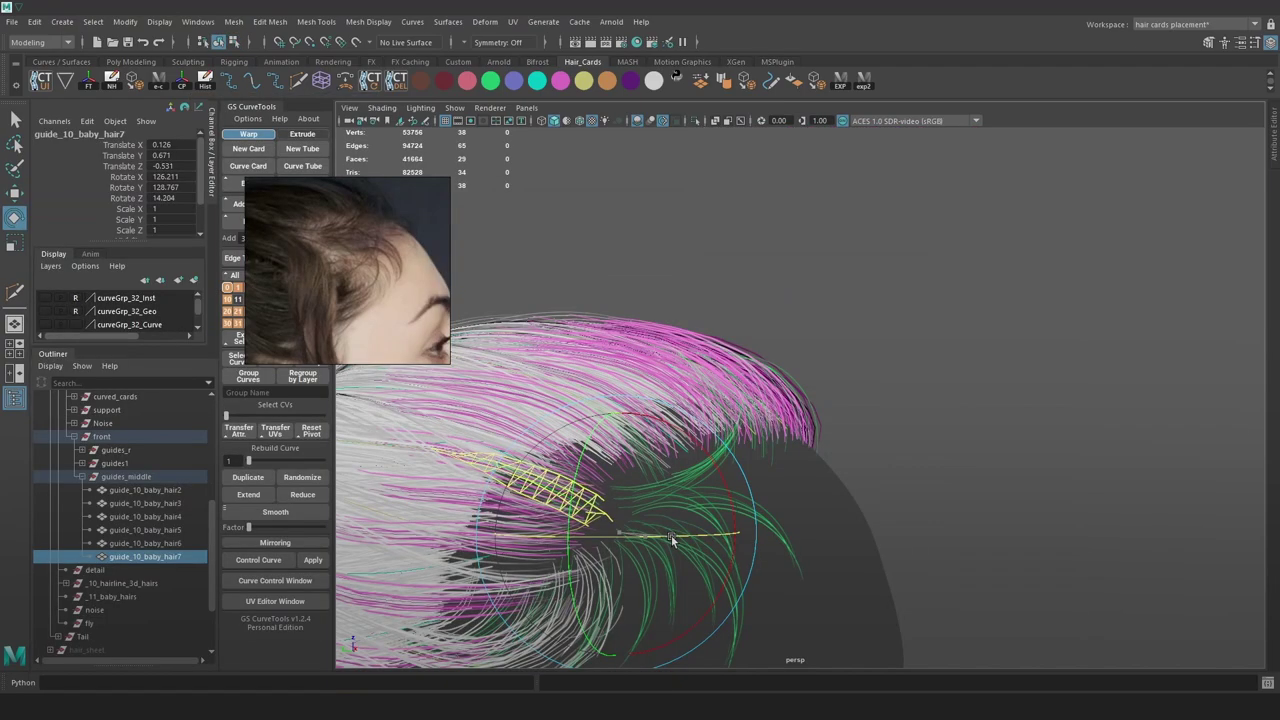
Step: Move and rotate the guide_10_baby_hair7 card to fit the front hairline
key(w)
drag(752, 505, 668, 383)
key(w)
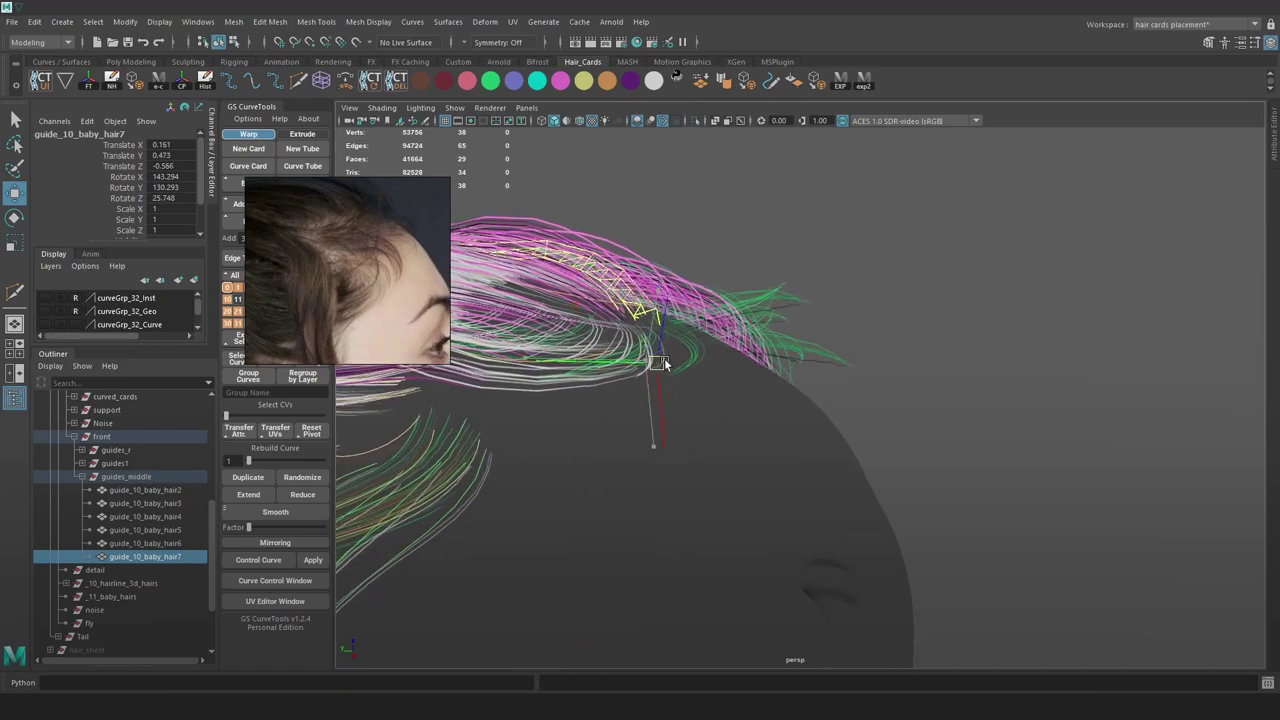
click(1020, 310)
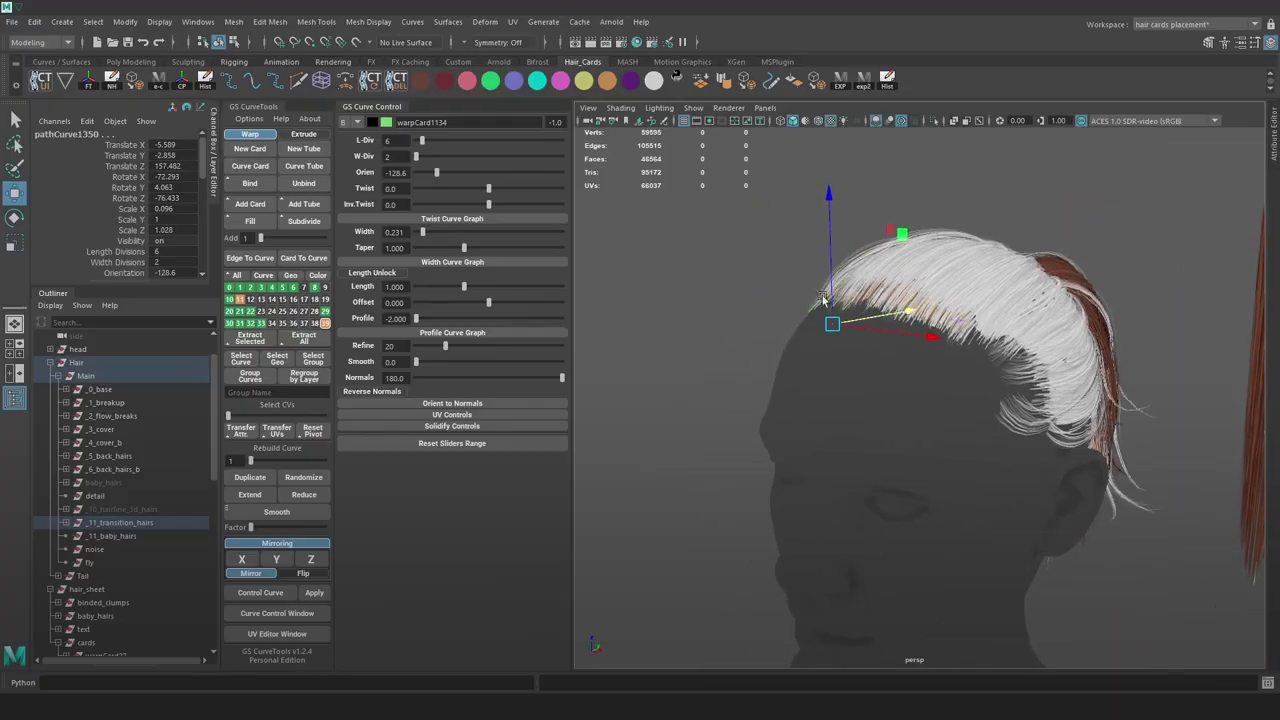
Step: Examine the transition hairs along the front hairline in shaded, wireframe and textured display, and inspect the hair render in Marmoset
key(f)
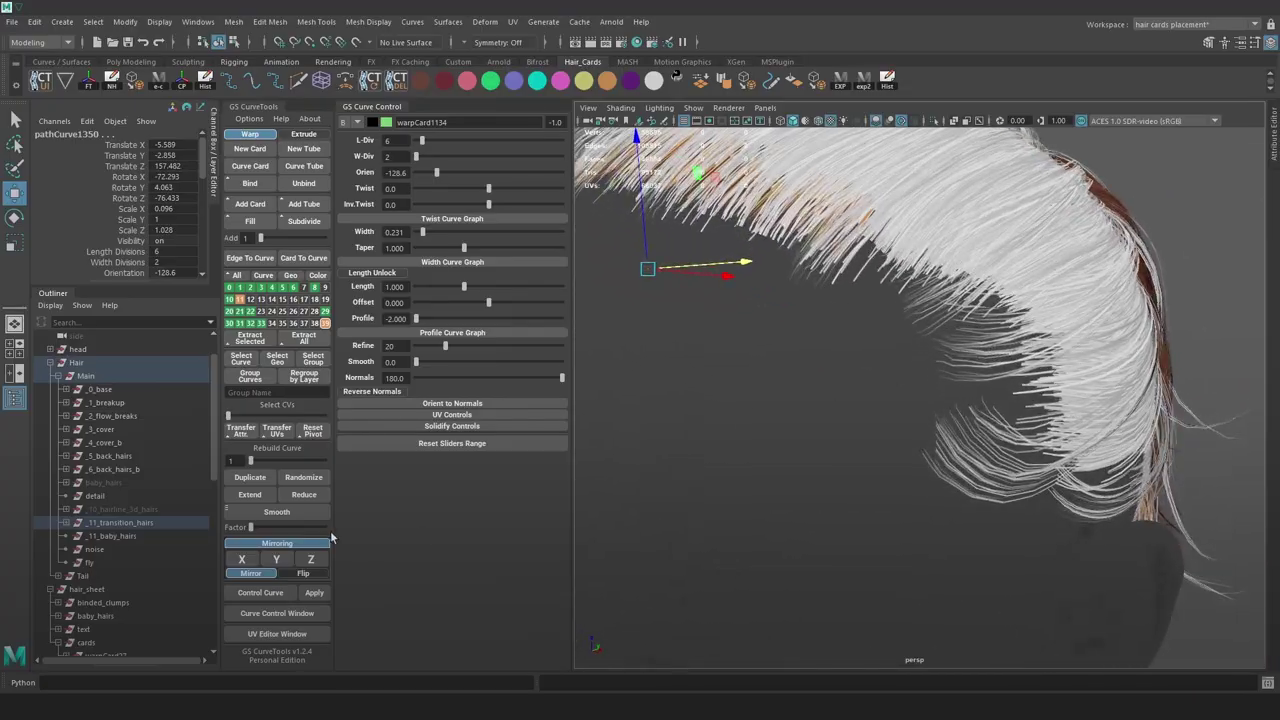
click(990, 275)
mouse_move(990, 275)
alt+mouse_down()
mouse_move(830, 318)
mouse_move(754, 318)
mouse_move(766, 349)
mouse_move(963, 332)
mouse_move(925, 318)
alt+mouse_up()
key(5)
key(4)
key(6)
click(1154, 343)
alt+drag(1154, 343, 900, 220)
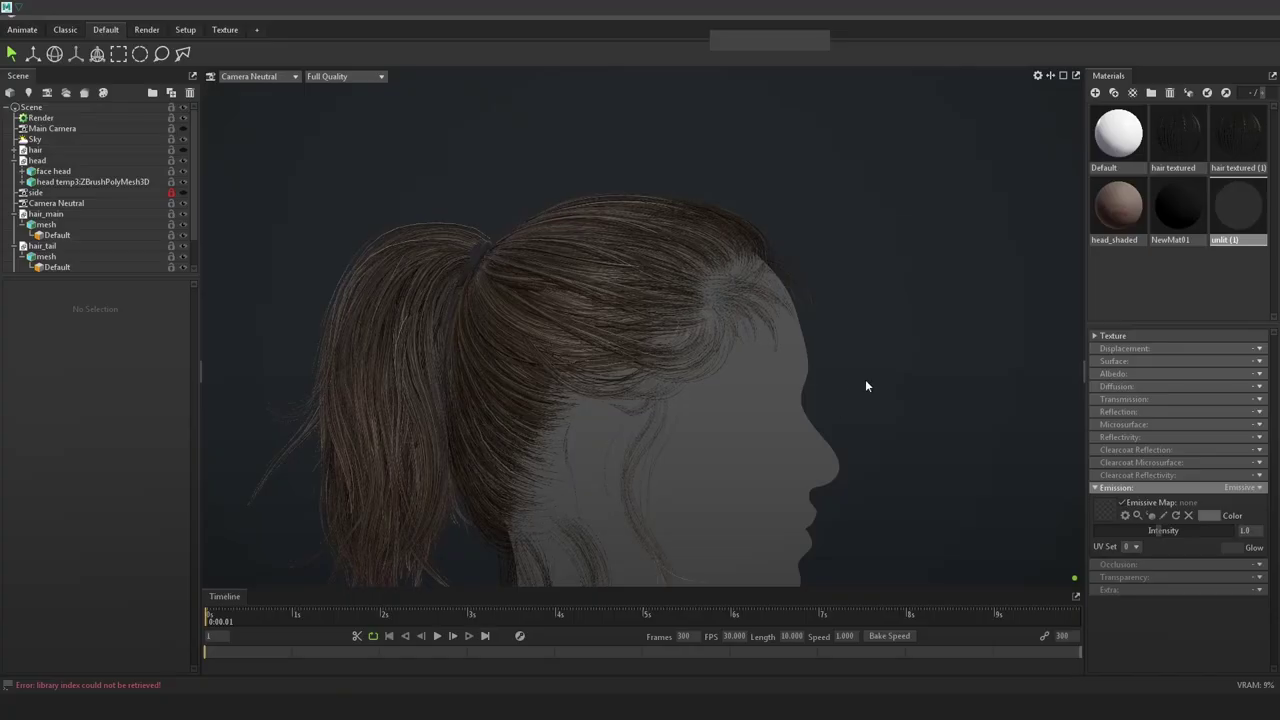
drag(1002, 372, 866, 360)
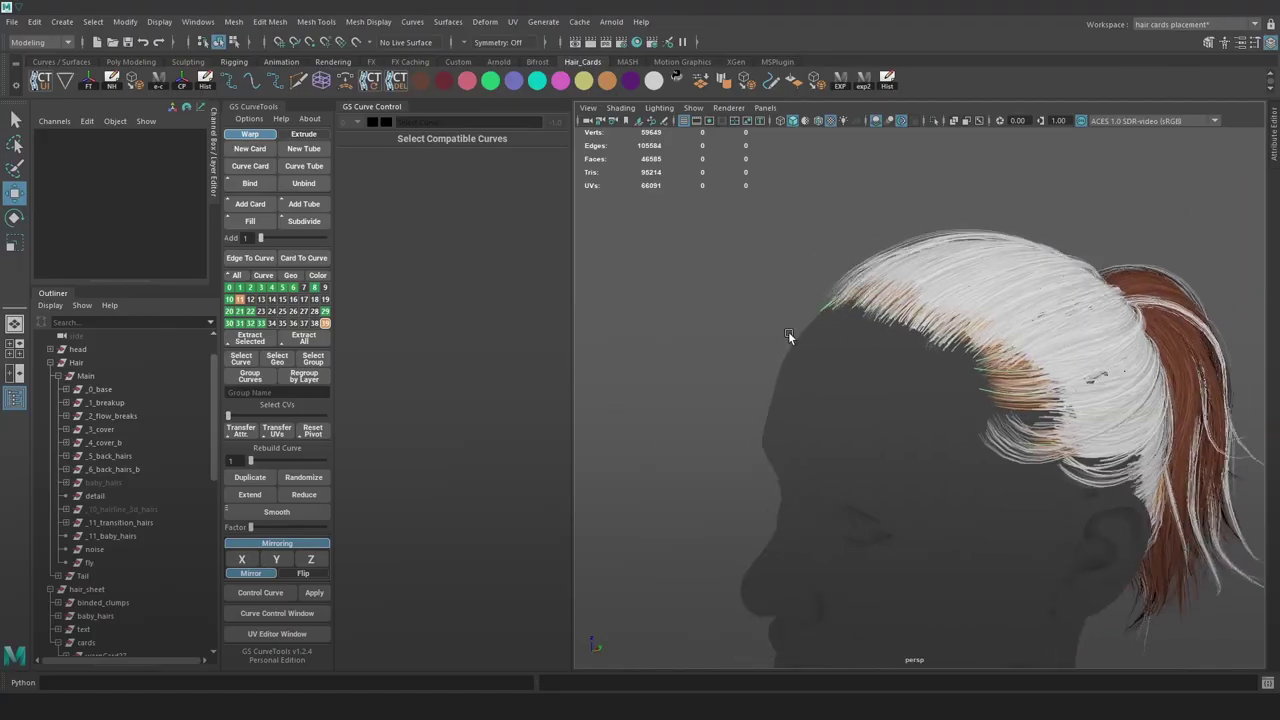
Step: Reposition and rotate the warpCard1141 transition hair card along the side hairline and set its orientation to 85.4
alt+right_drag(788, 336, 974, 350)
click(986, 350)
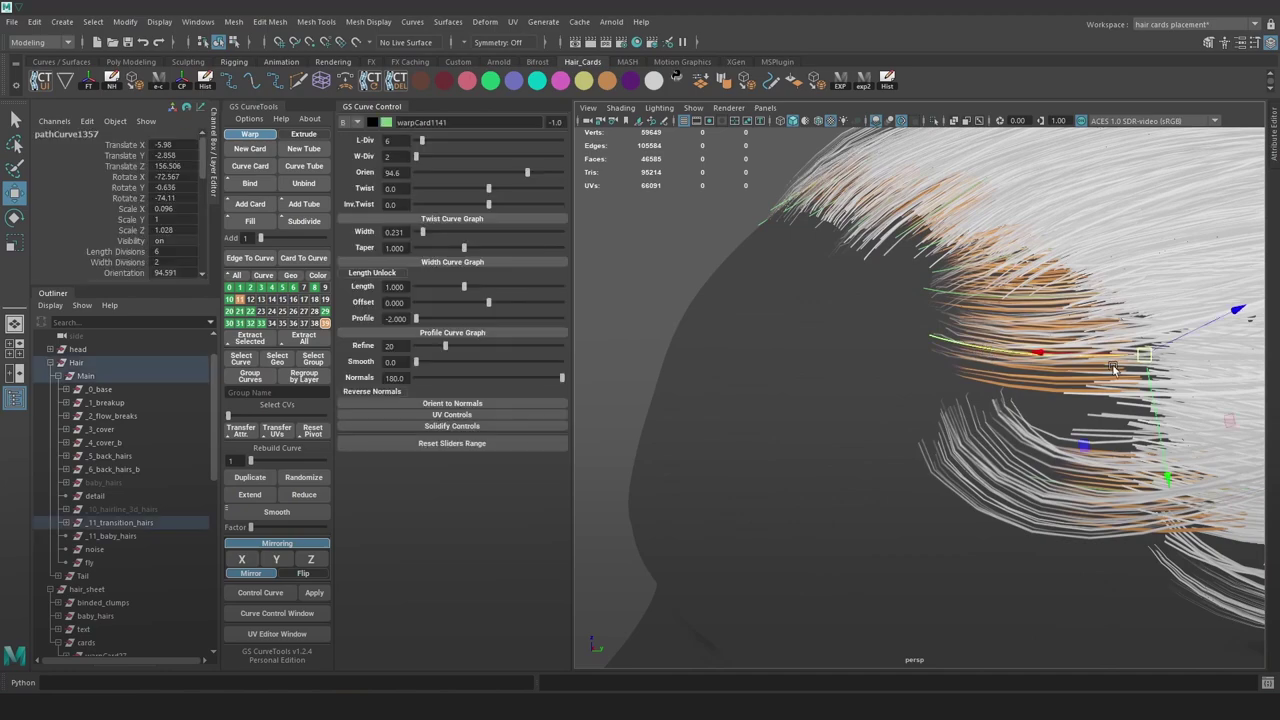
drag(1155, 368, 1193, 362)
key(e)
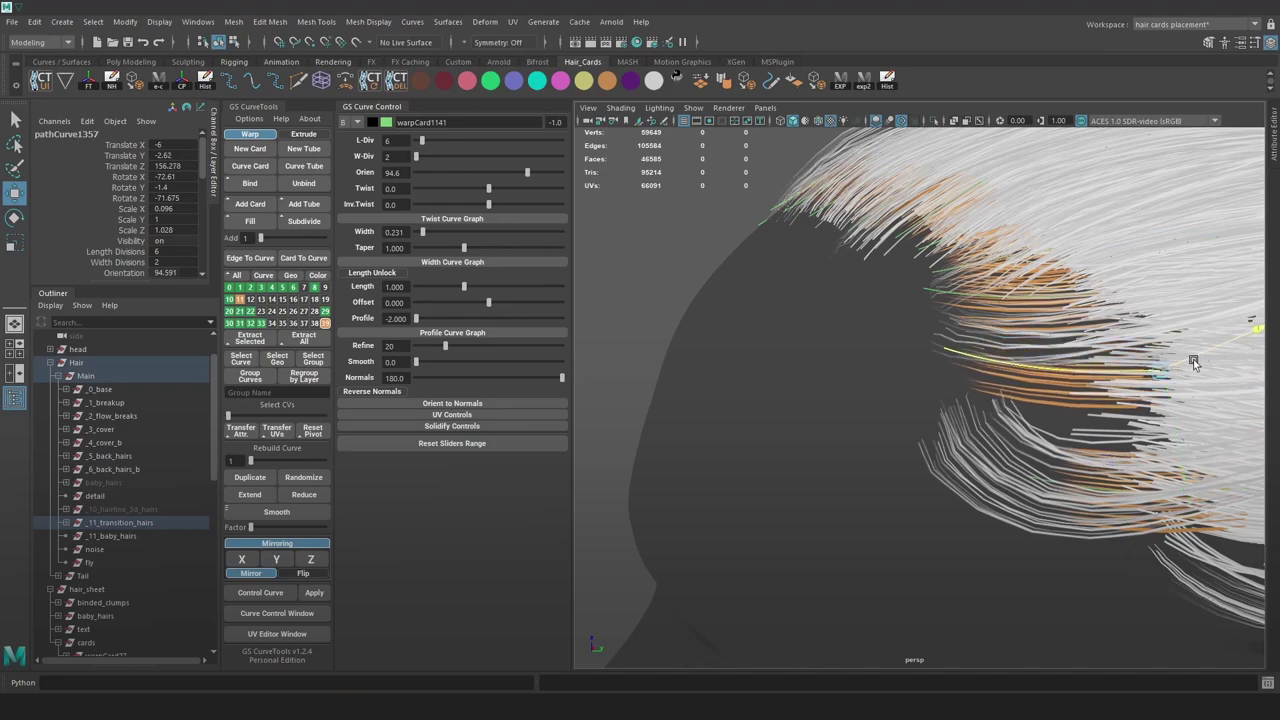
drag(527, 173, 519, 174)
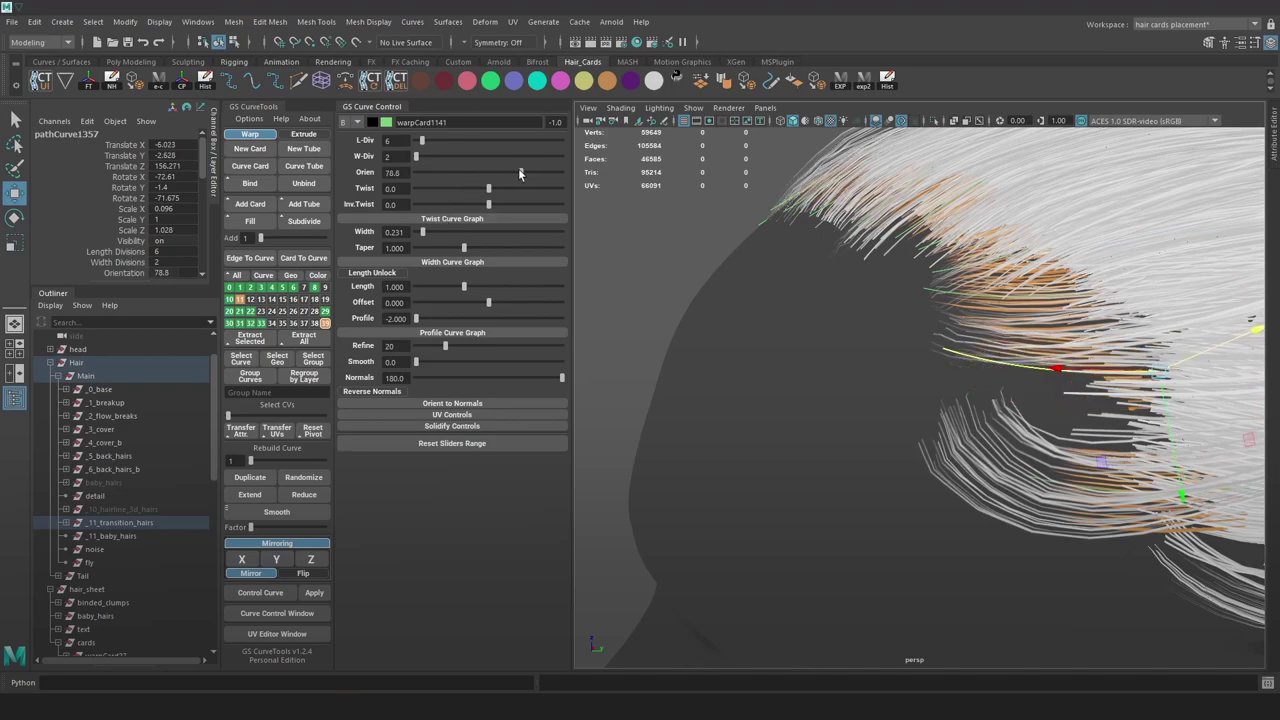
drag(1130, 343, 1113, 375)
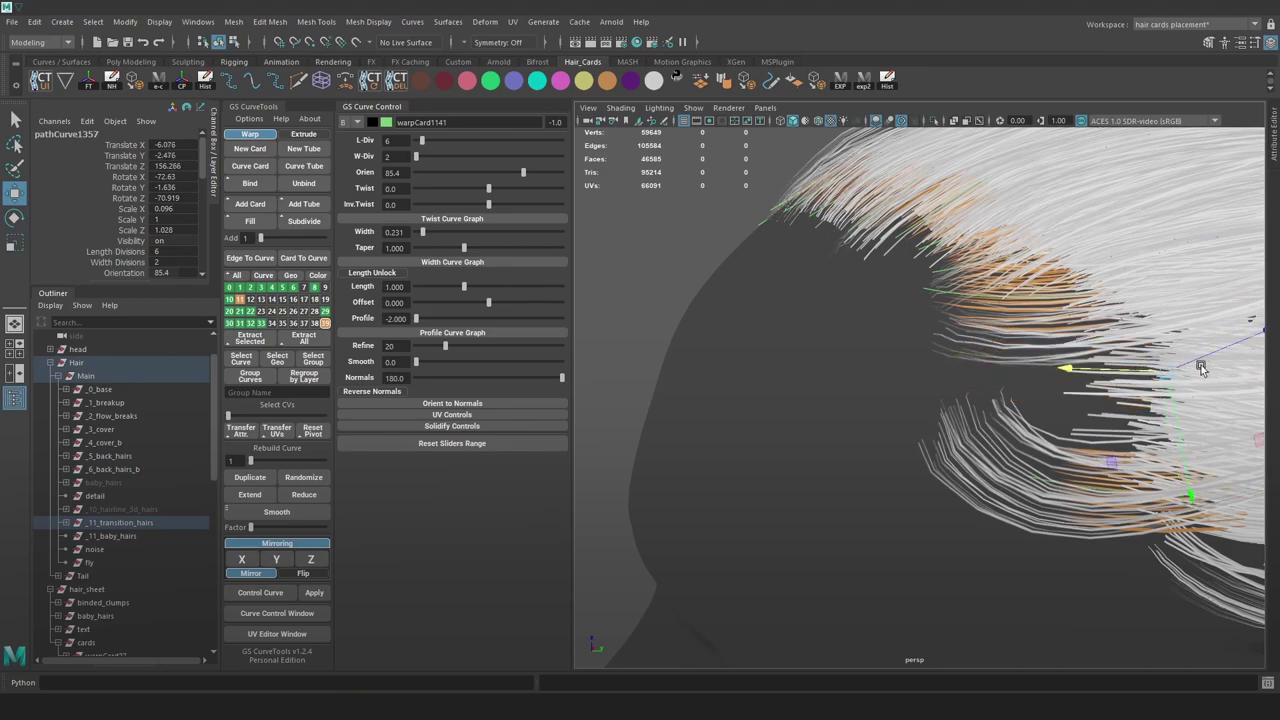
middle_drag(1210, 361, 1211, 362)
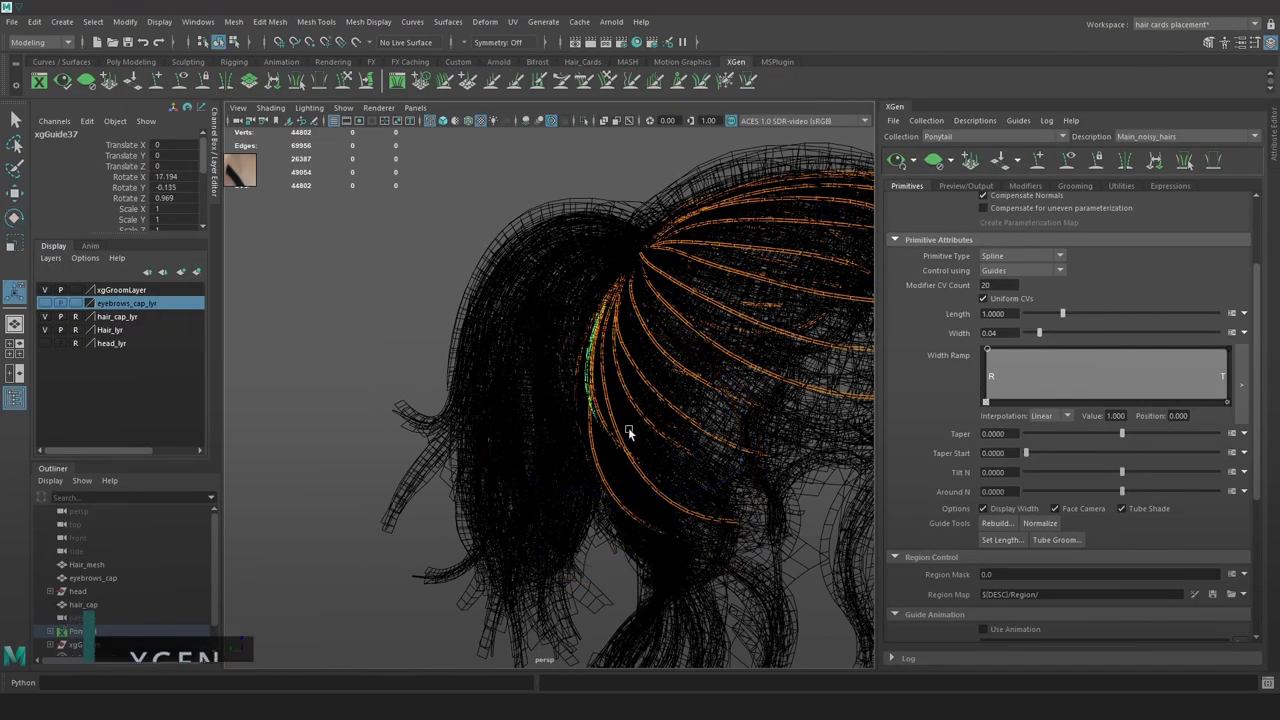
Step: Preview the Main_noisy_hairs XGen primitives from the side in textured and wireframe display, and capture the viewport with red markup
mouse_move(626, 429)
alt+mouse_down()
mouse_move(728, 370)
mouse_move(650, 381)
mouse_move(700, 375)
mouse_move(560, 360)
mouse_move(709, 349)
mouse_move(680, 360)
alt+mouse_up()
key(6)
click(897, 160)
key(4)
key(Print)
drag(290, 246, 784, 577)
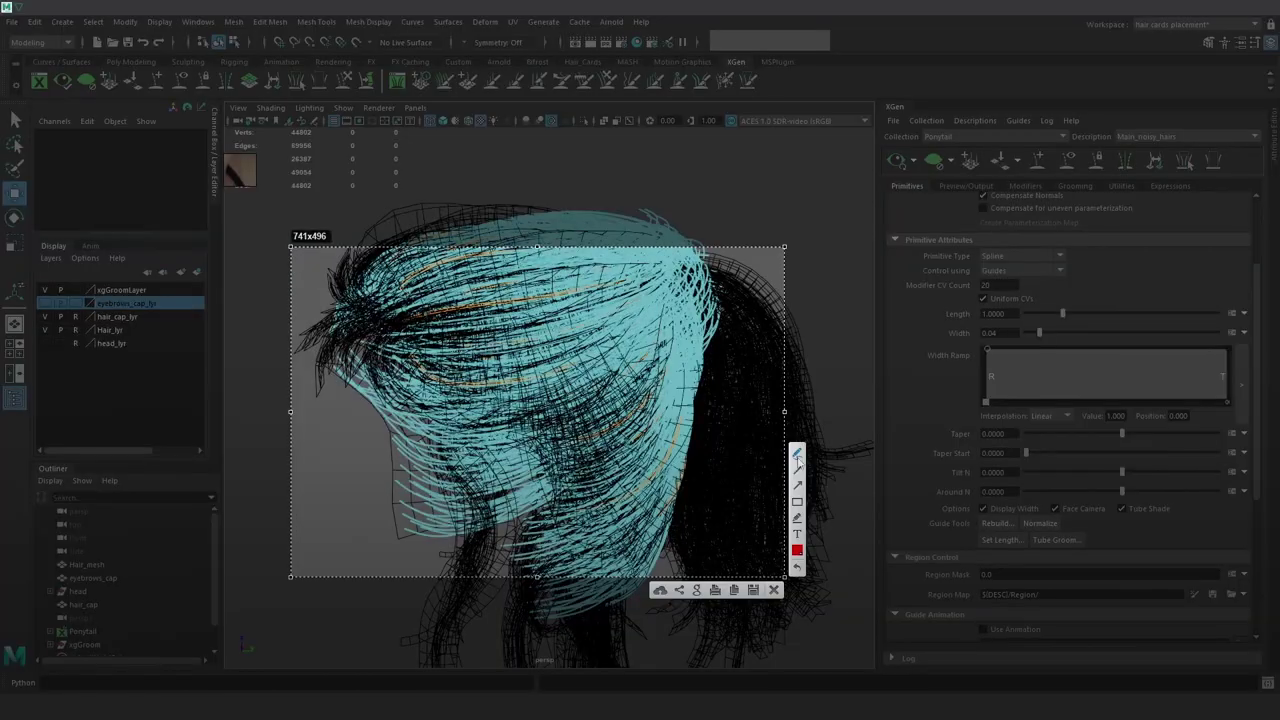
click(797, 550)
click(690, 470)
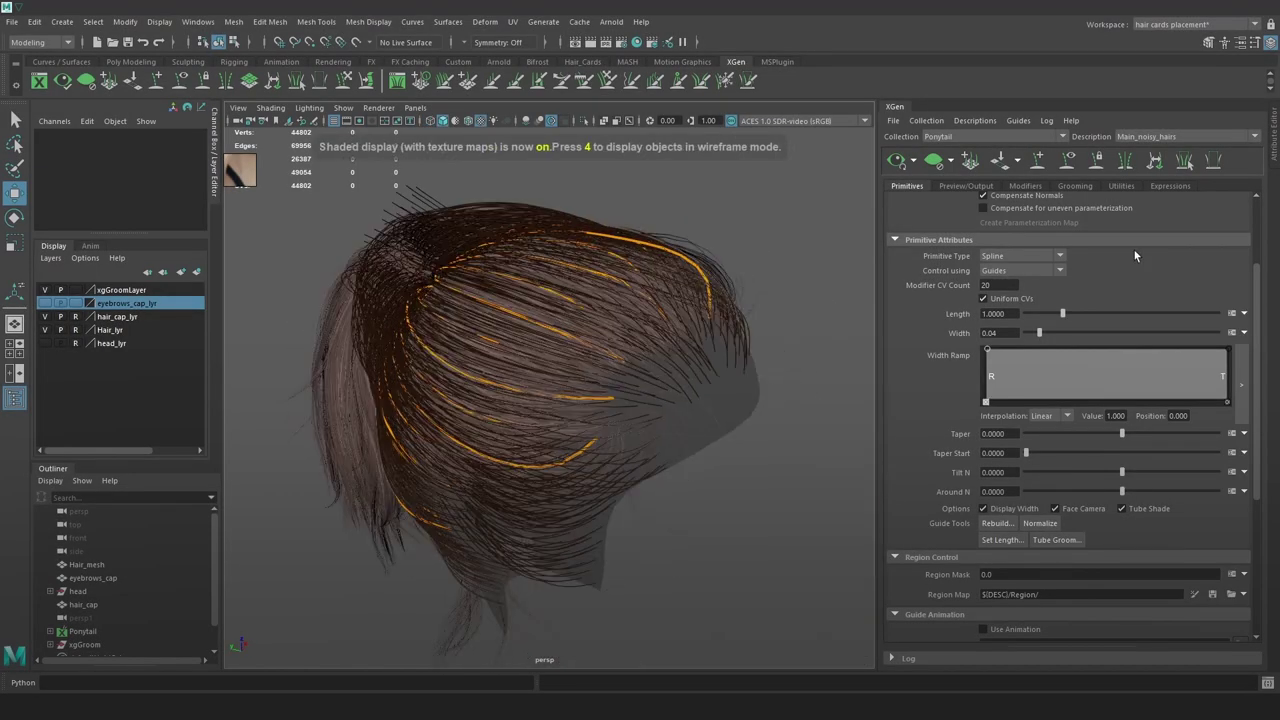
Step: Create a paint map named hair_scalp_mask_01 for the Main_noisy_hairs generator mask
scroll(1134, 250, up, 3)
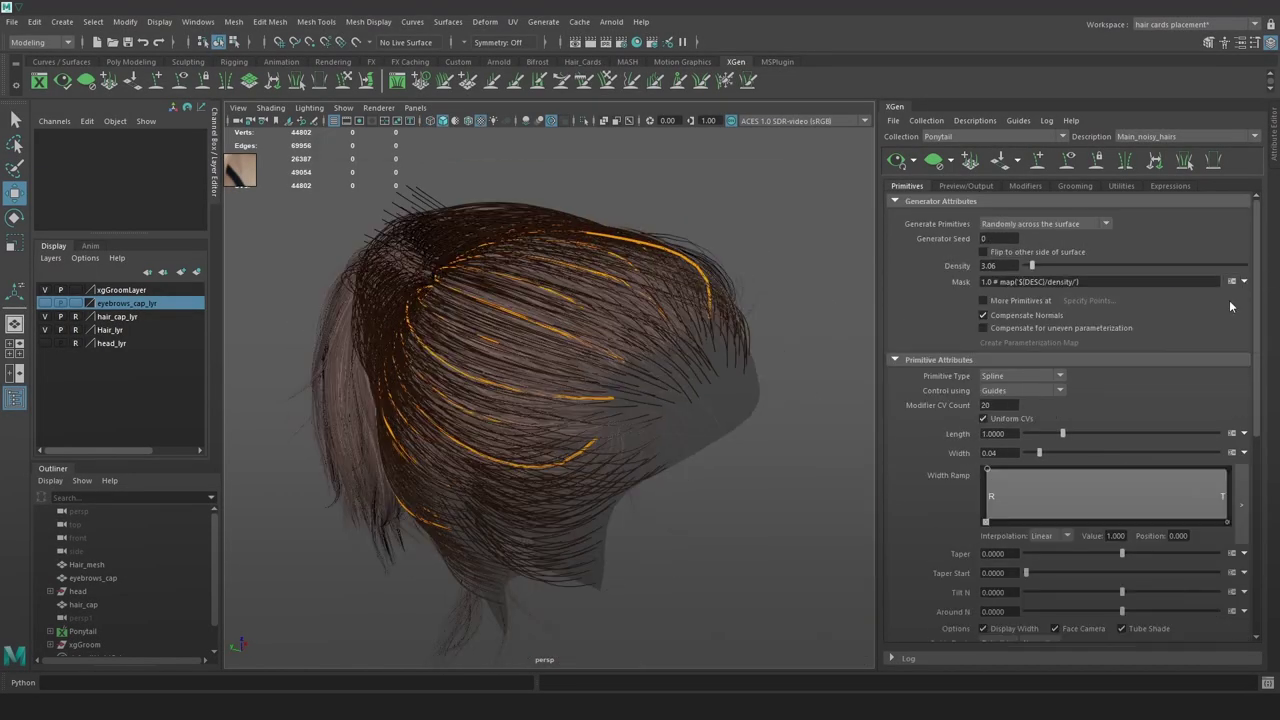
click(1231, 281)
text(hair_scalp_mask_01)
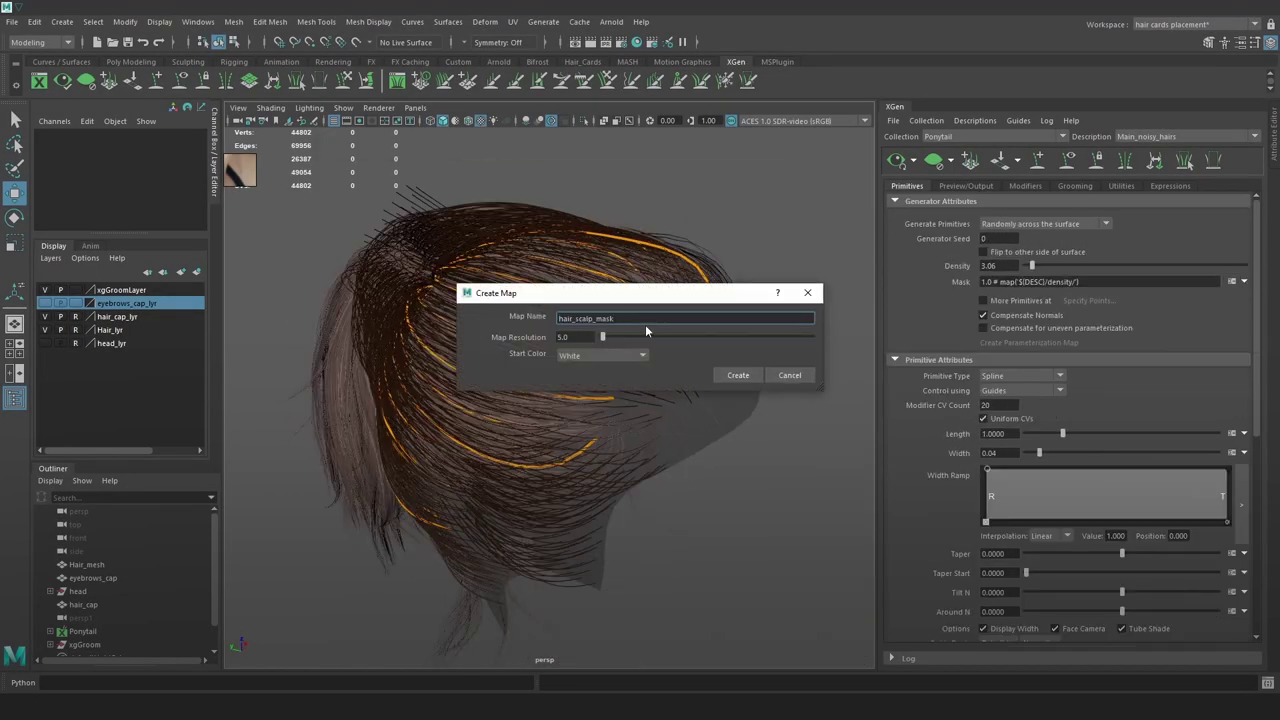
key(Tab)
click(737, 375)
Step: Paint the scalp mask on the hair cap in white behind the hairline, leaving the front and side edges black
mouse_move(651, 366)
alt+mouse_down()
mouse_move(786, 357)
mouse_move(583, 360)
alt+mouse_up()
key(ctrl+shift+t)
scroll(837, 343, up, 3)
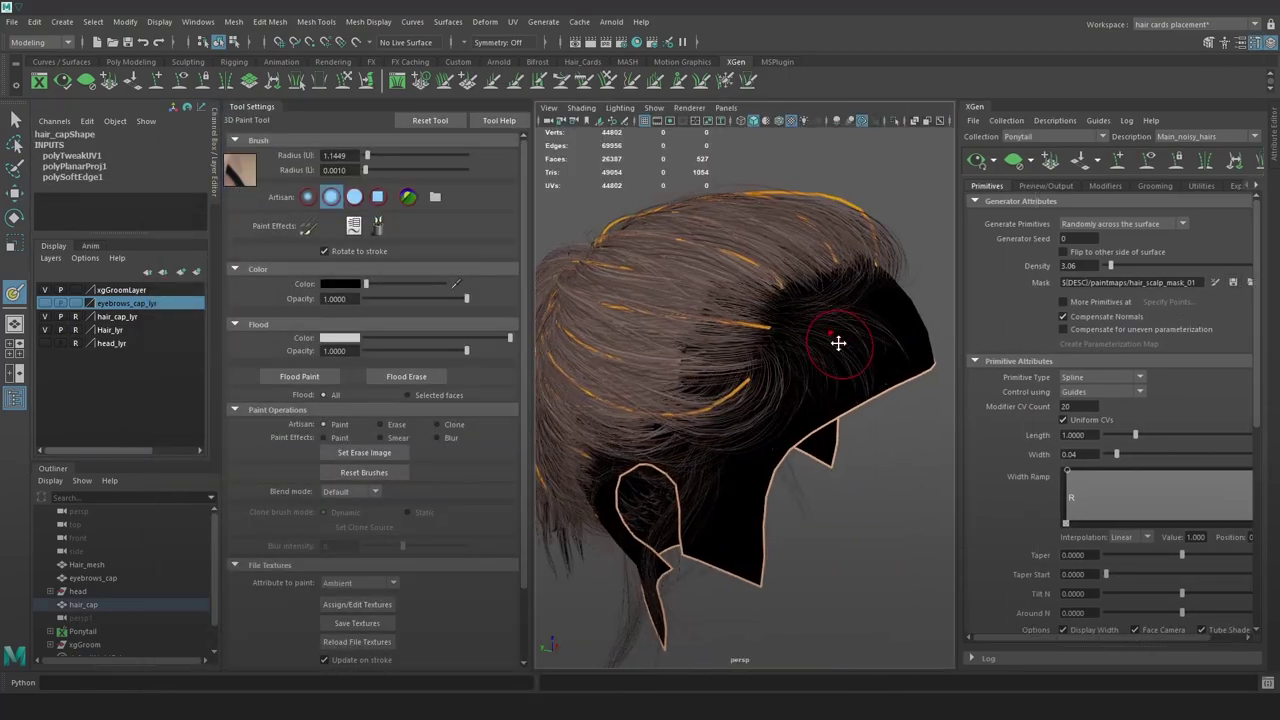
mouse_move(245, 118)
mouse_down()
mouse_move(135, 458)
mouse_move(63, 297)
mouse_up()
mouse_move(743, 298)
alt+mouse_down()
mouse_move(640, 400)
mouse_move(755, 292)
mouse_move(691, 457)
mouse_move(718, 403)
alt+mouse_up()
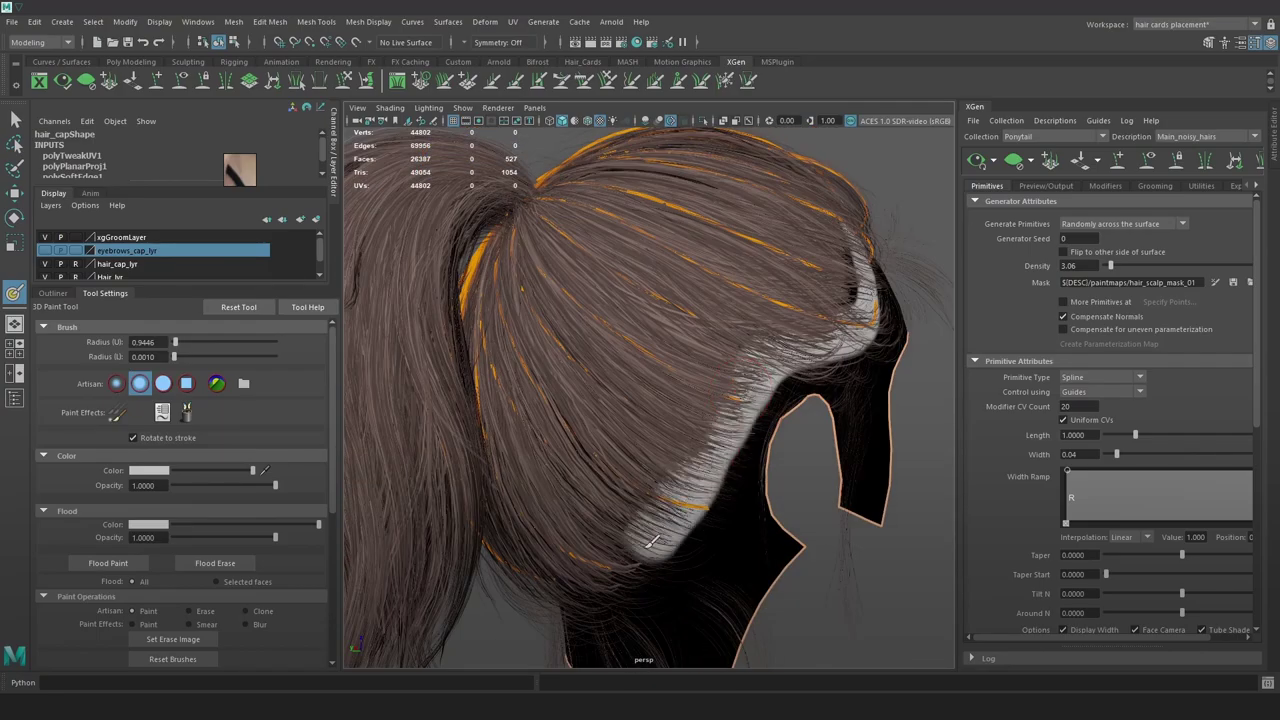
mouse_move(651, 541)
alt+mouse_down()
mouse_move(600, 440)
mouse_move(635, 425)
mouse_move(656, 375)
mouse_move(645, 366)
mouse_move(766, 374)
mouse_move(673, 418)
mouse_move(720, 366)
mouse_move(694, 403)
alt+mouse_up()
key(8)
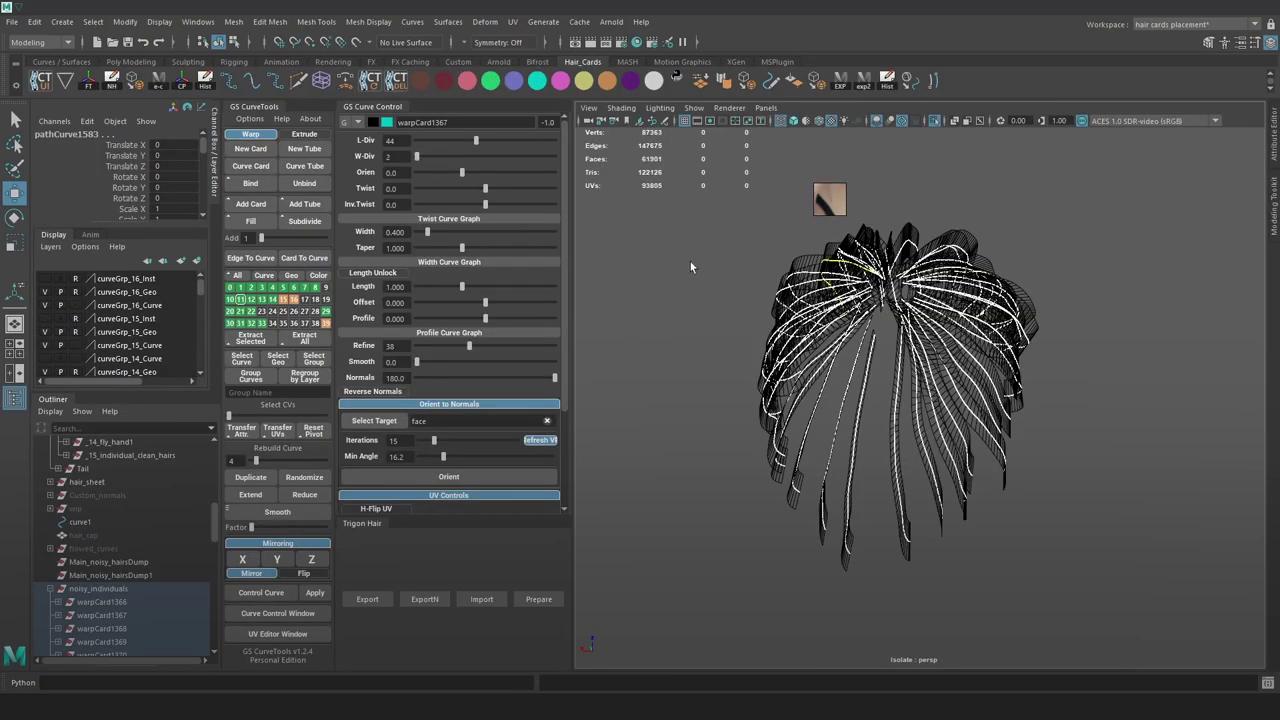
Step: Set the noisy_individuals cards to 16 length divisions and a width of 0.040, and inspect the thin cards
alt+drag(690, 266, 830, 350)
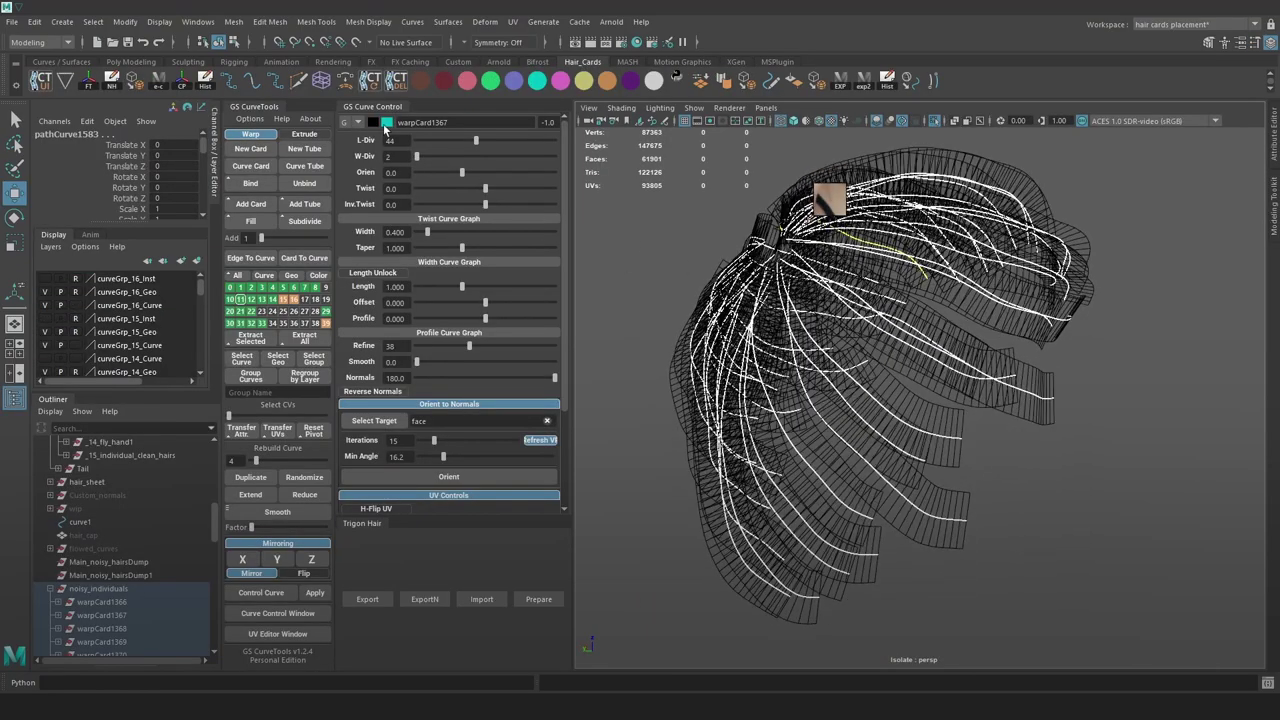
drag(459, 143, 441, 154)
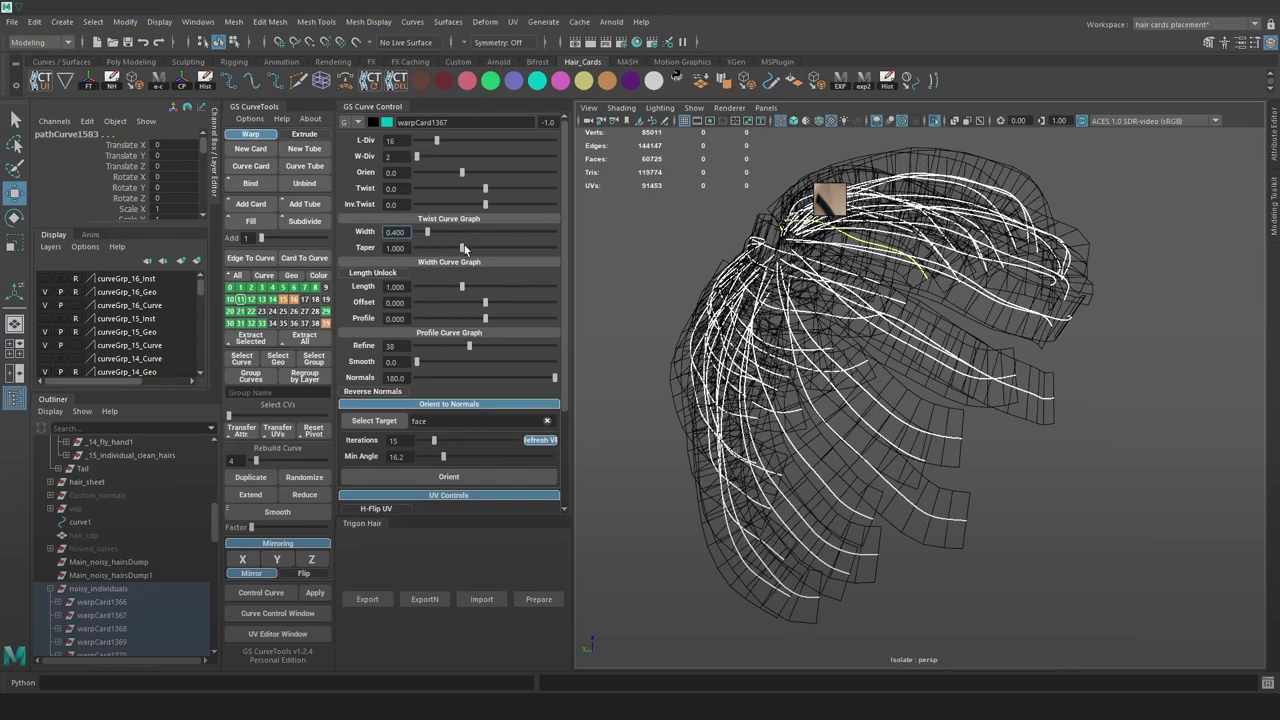
key(Return)
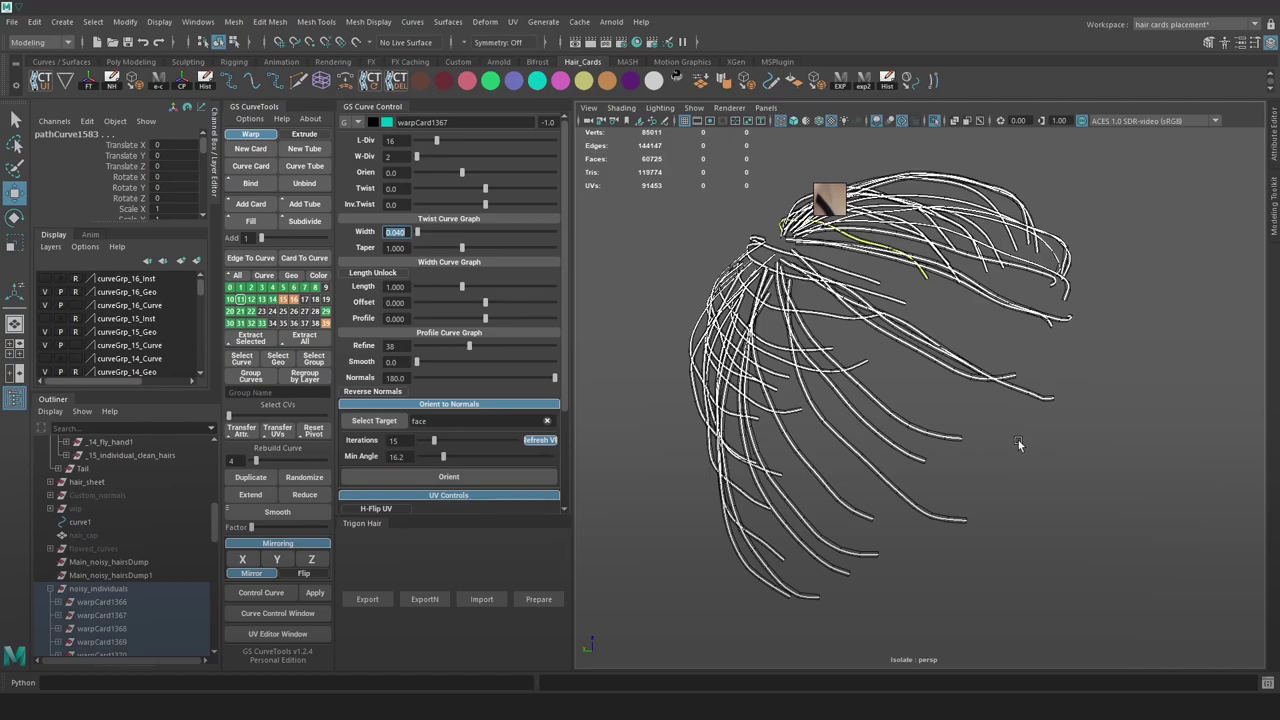
key(Up)
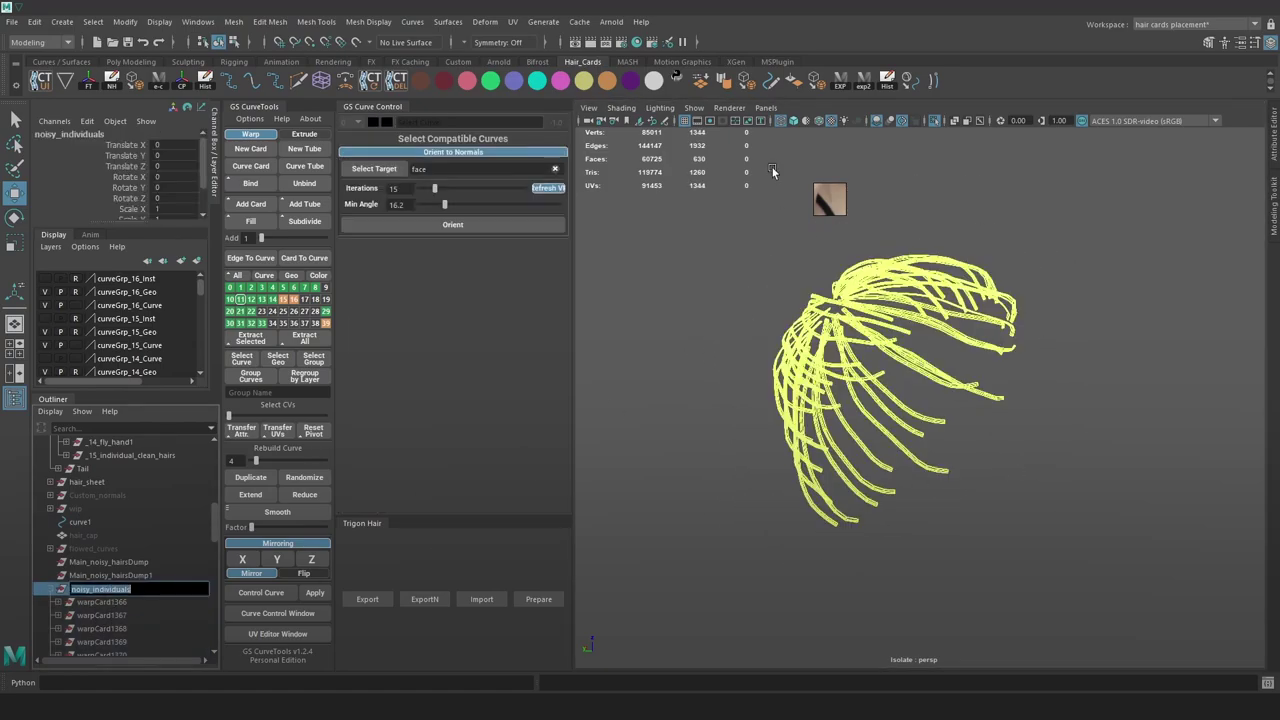
alt+right_drag(836, 361, 927, 402)
click(1010, 469)
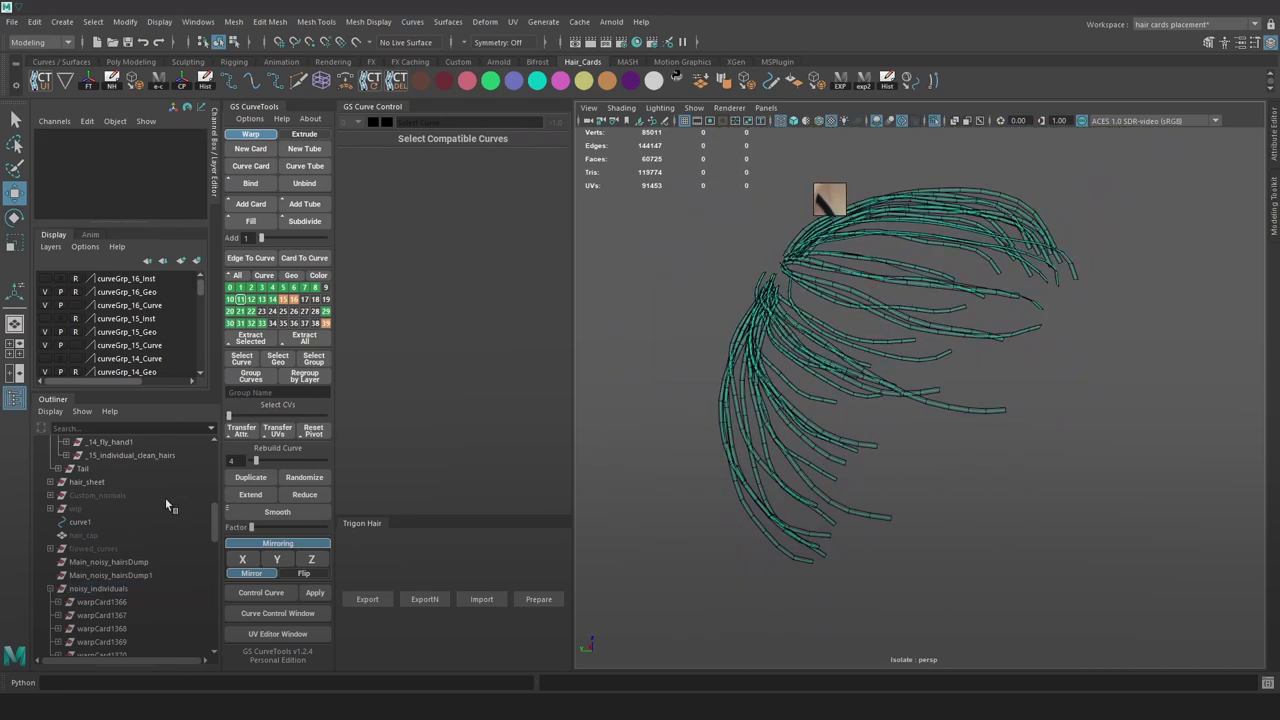
Step: Exit isolation, move the noisy_individuals group into the Main hair group and prefix its name with _16
click(935, 122)
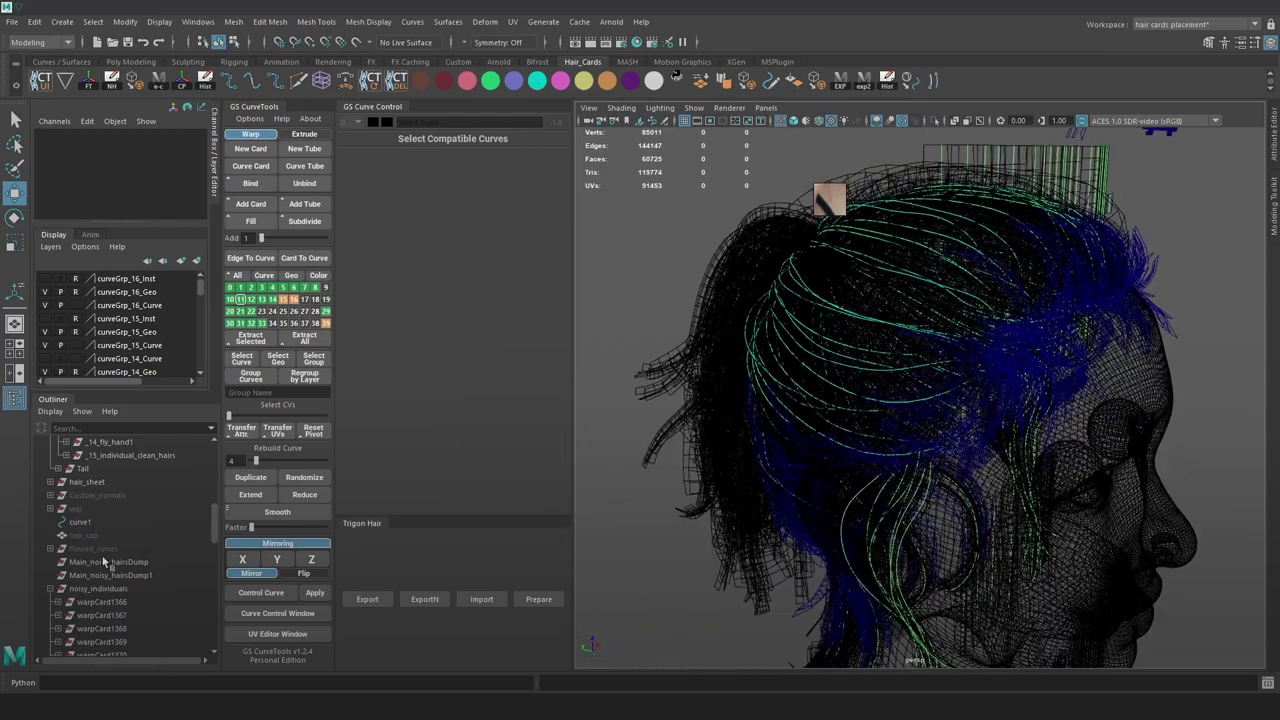
click(100, 589)
middle_drag(133, 470, 113, 474)
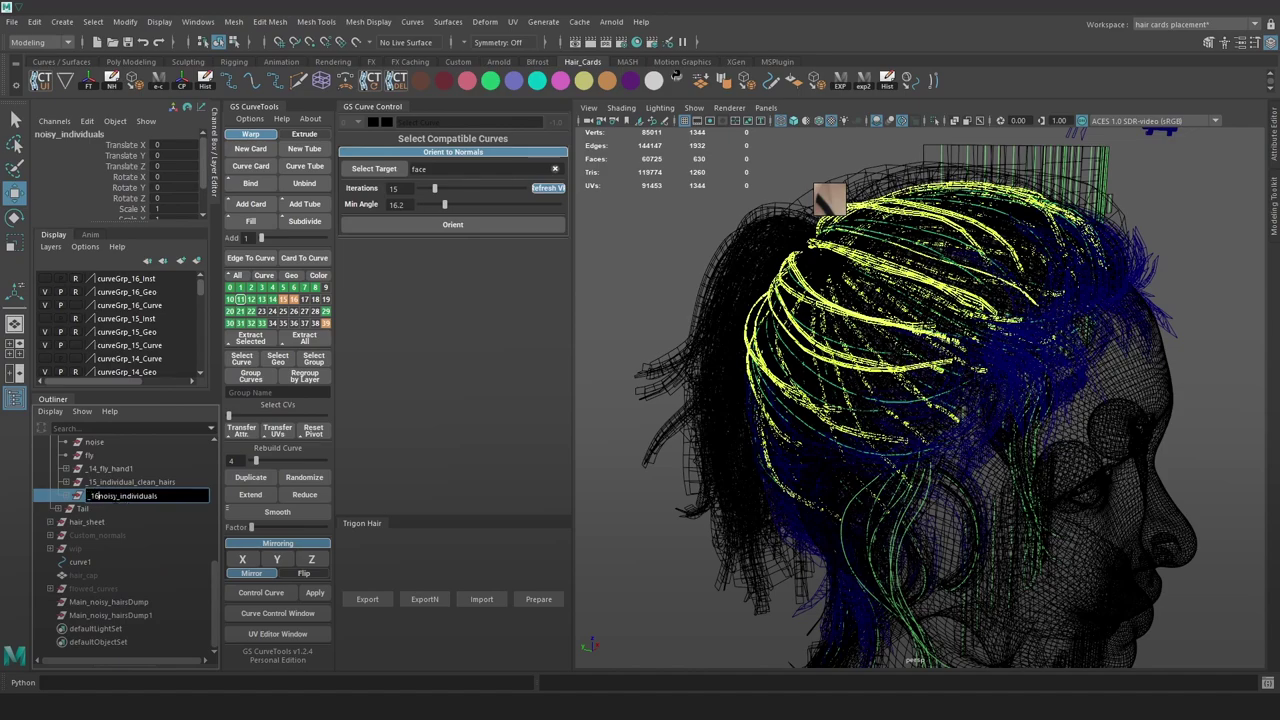
key(Return)
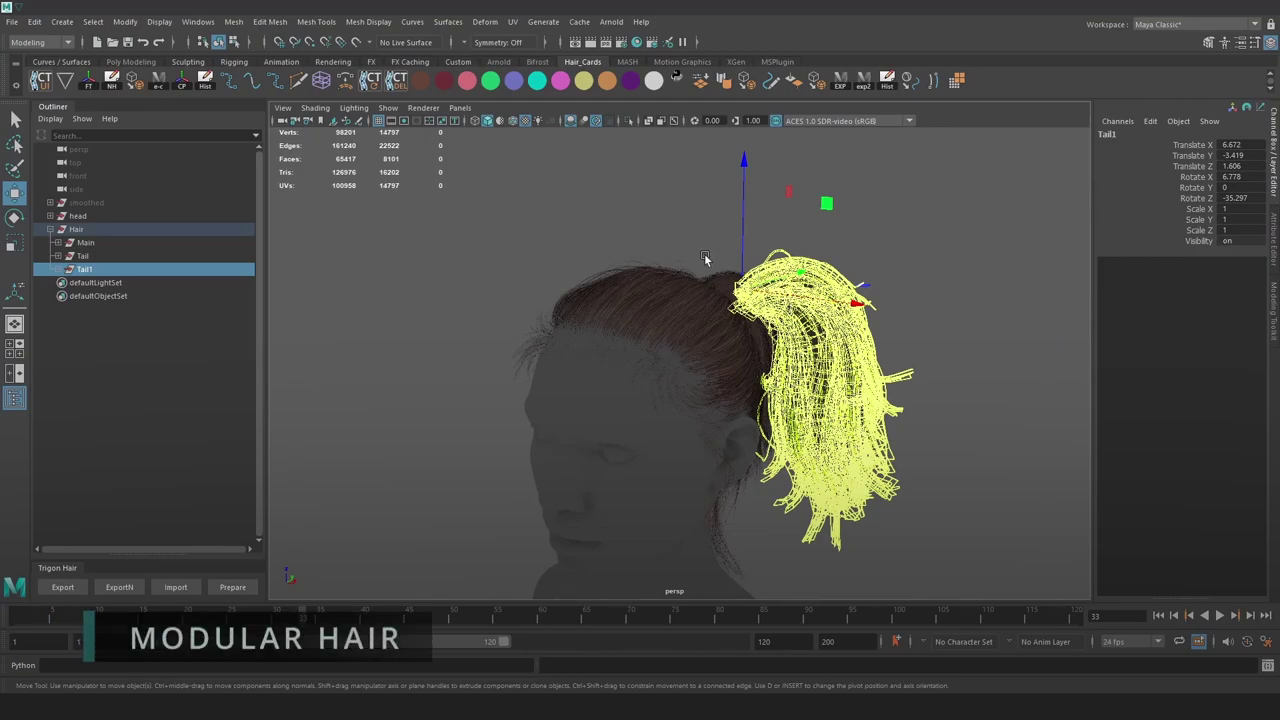
Step: Move the Tail1 ponytail against the upper side of the head, at about X 6.394, Y -4.01, Z 0.468
mouse_move(854, 291)
mouse_down()
mouse_move(800, 285)
mouse_move(840, 290)
mouse_up()
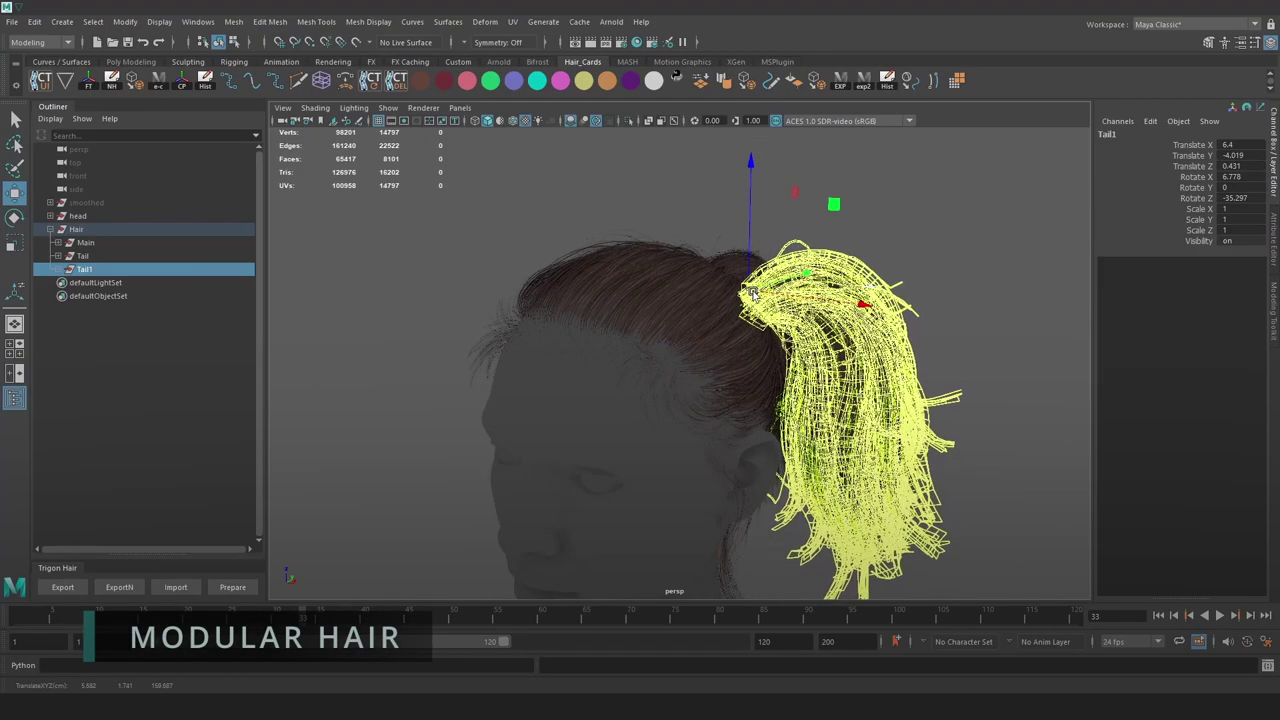
click(946, 298)
alt+drag(946, 298, 963, 269)
click(880, 300)
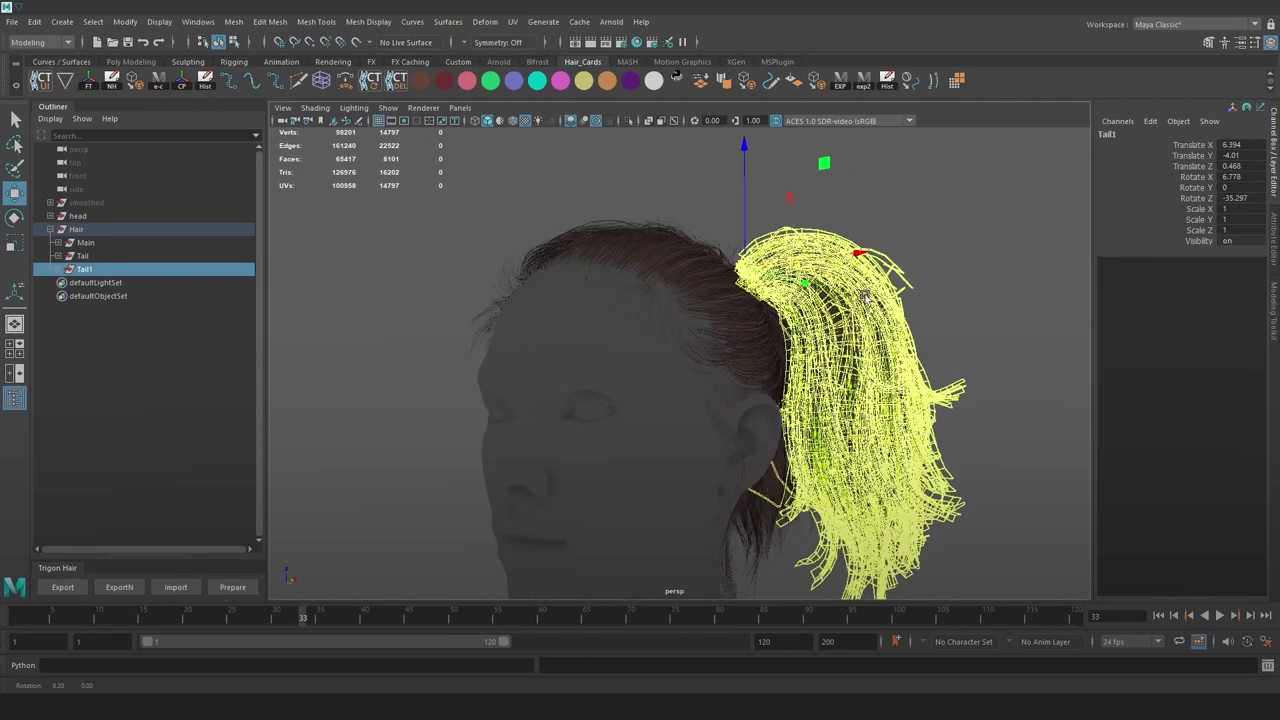
alt+drag(880, 300, 785, 275)
click(999, 233)
Step: Rotate the original Tail group about its root at the back of the head
click(85, 257)
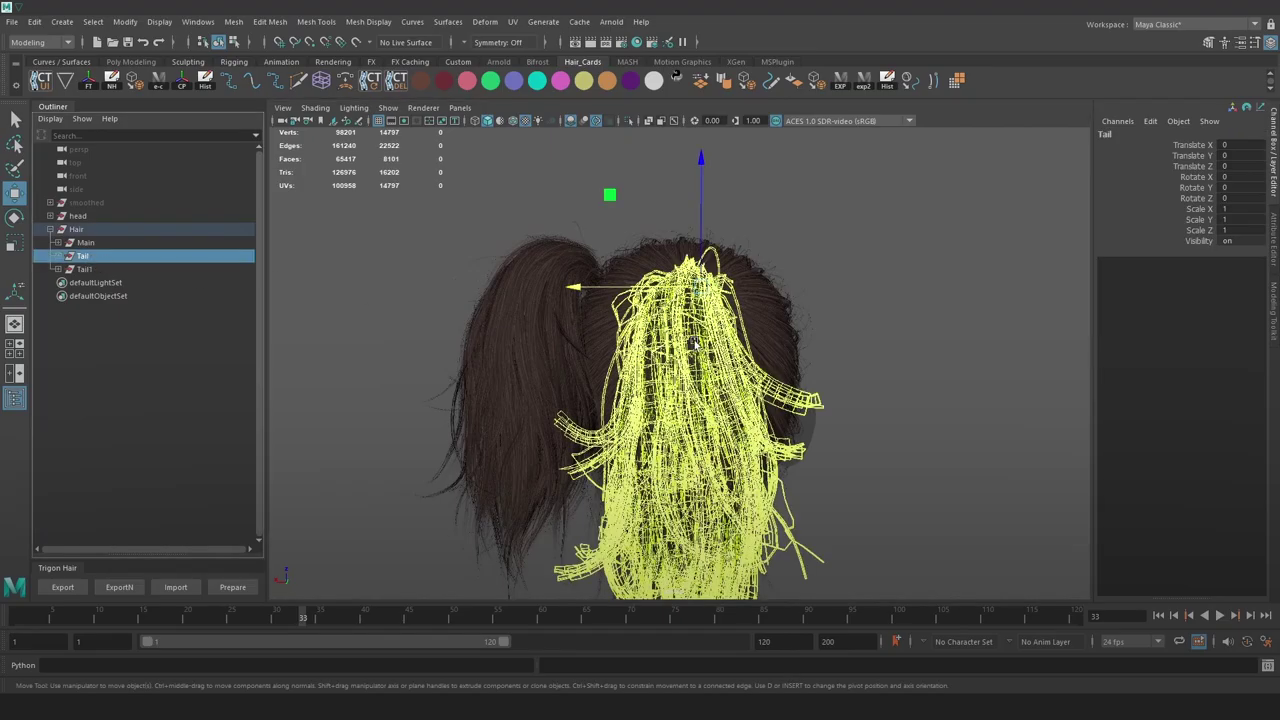
key(e)
drag(712, 295, 768, 300)
key(w)
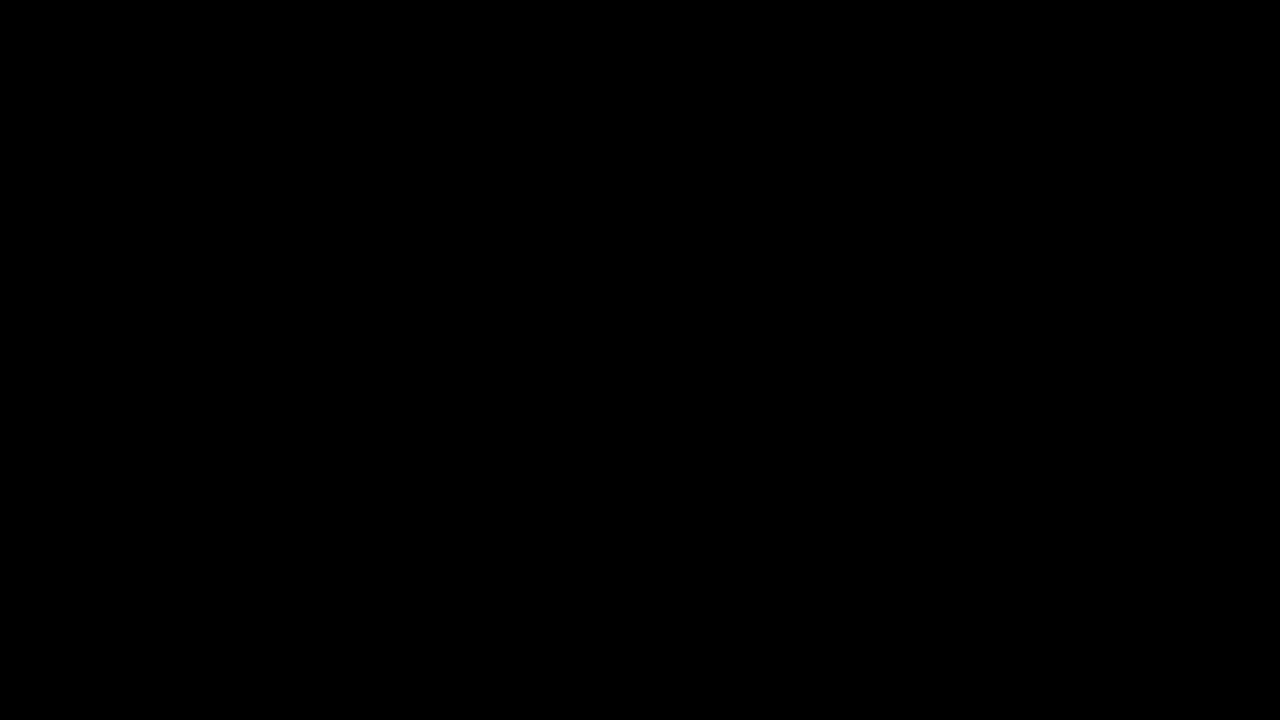